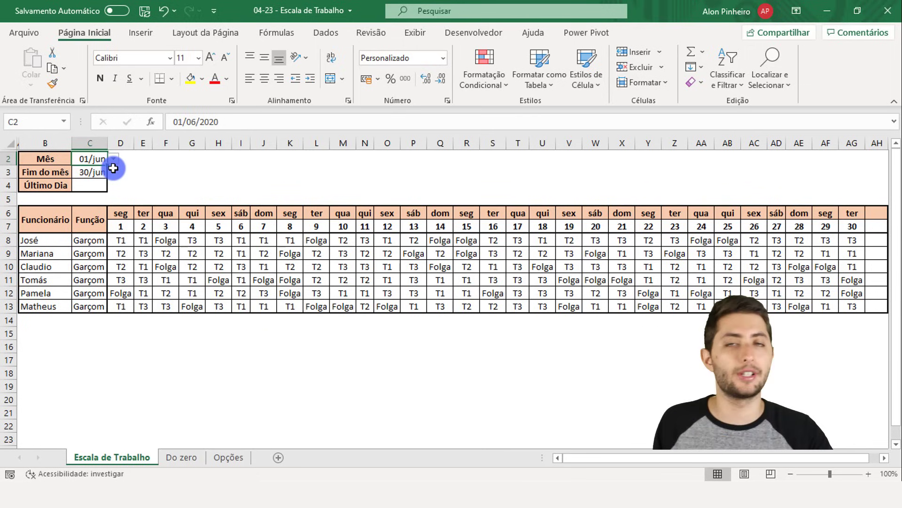
- Switch the schedule's month to 01/ago and check the weekday header row
left_click(113, 157)
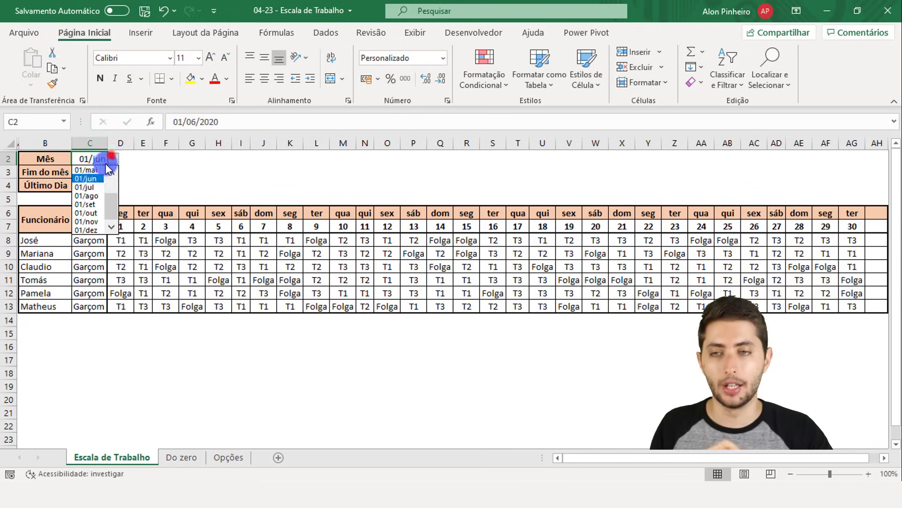
left_click(89, 198)
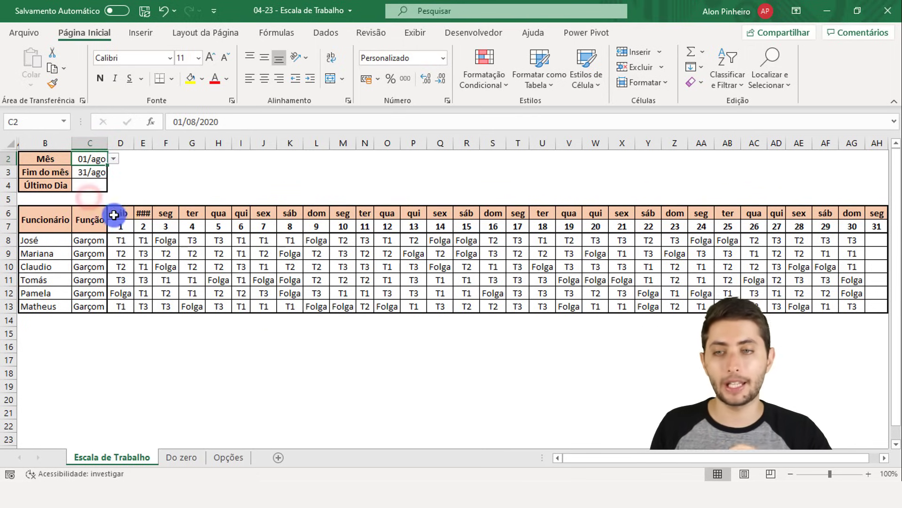
left_click_drag(113, 216, 874, 212)
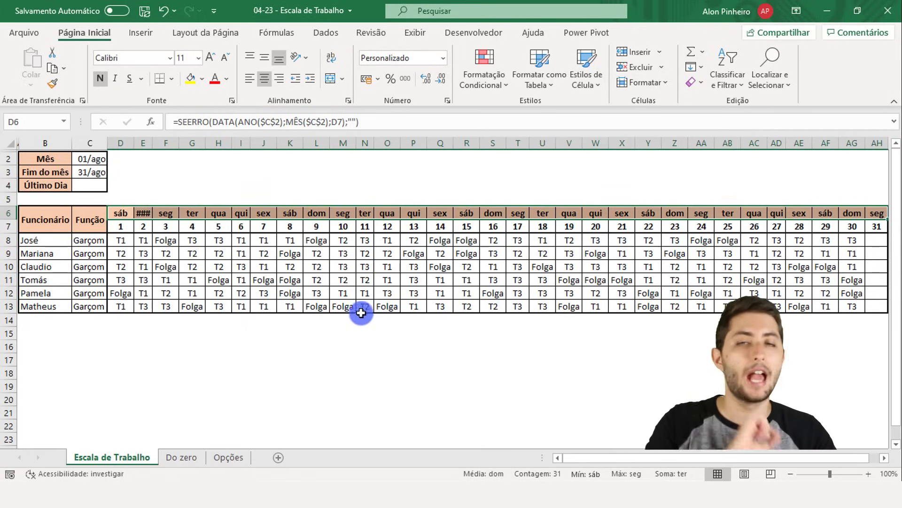
left_click_drag(125, 218, 290, 212)
- Set the schedule's month in C2 to 01/mai and check the weekdays across D6:AH6
left_click(92, 159)
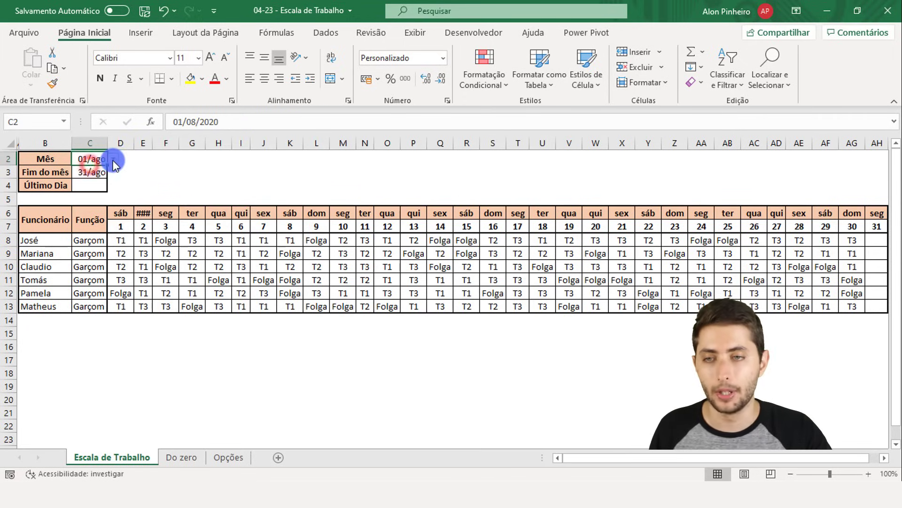
left_click(113, 160)
left_click(92, 171)
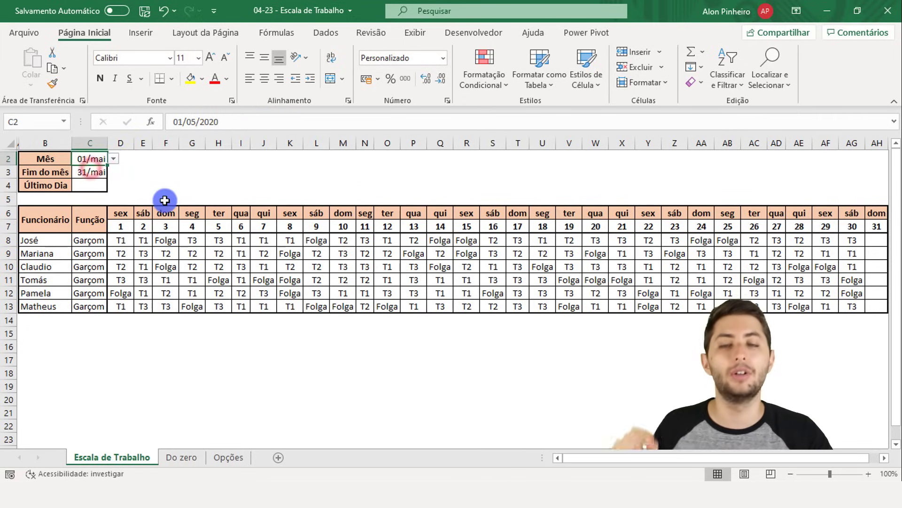
left_click_drag(127, 212, 870, 207)
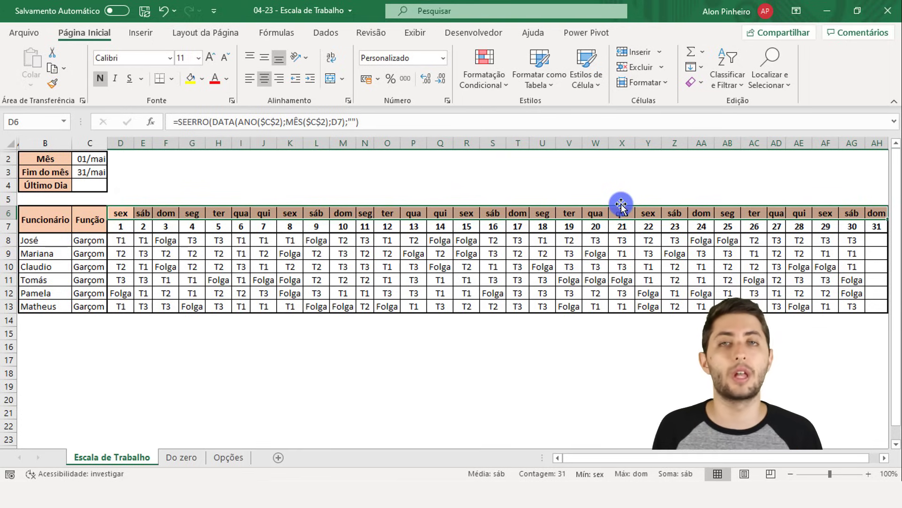
- Go to the Do zero sheet and examine its Funcionário and Função columns and the blank day header cells
key("ctrl+Page_Down")
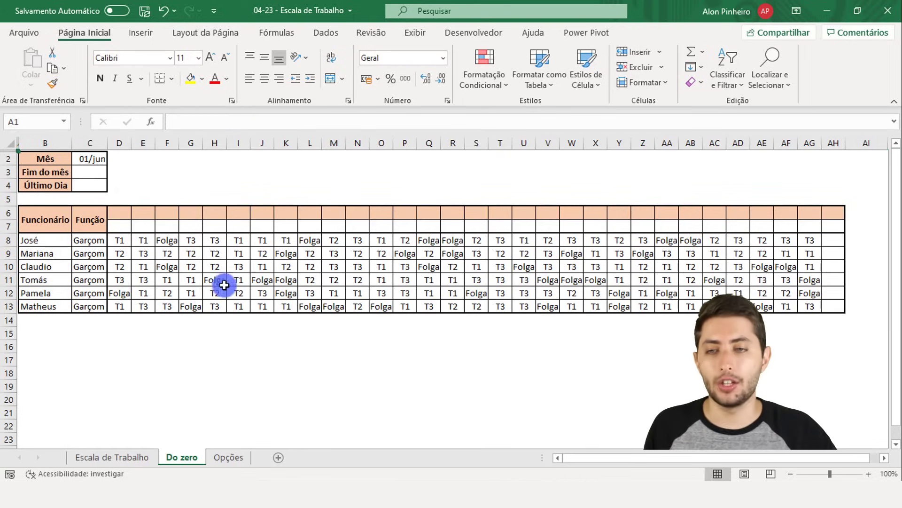
left_click_drag(37, 220, 24, 309)
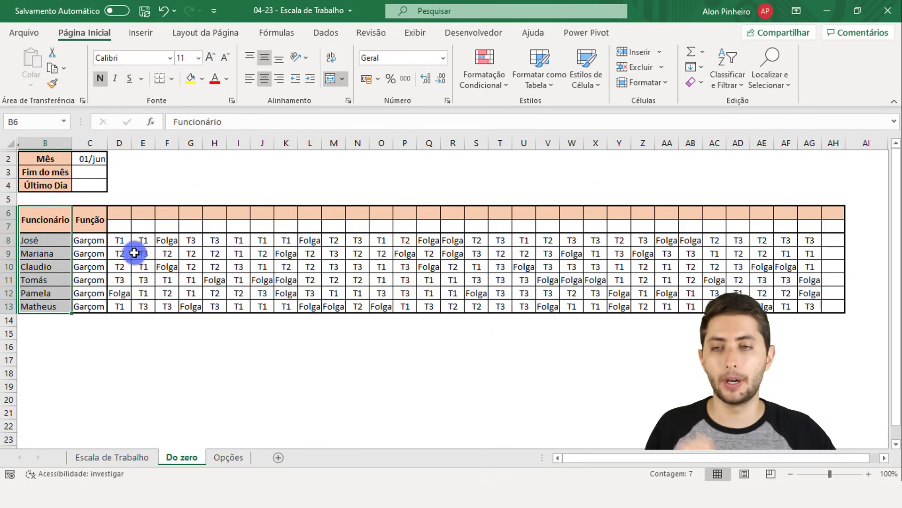
left_click_drag(87, 224, 86, 306)
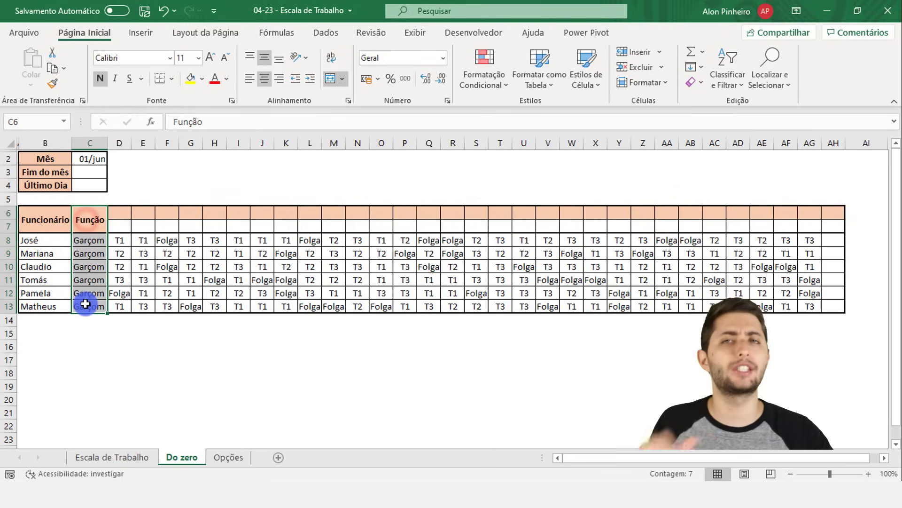
left_click(121, 245)
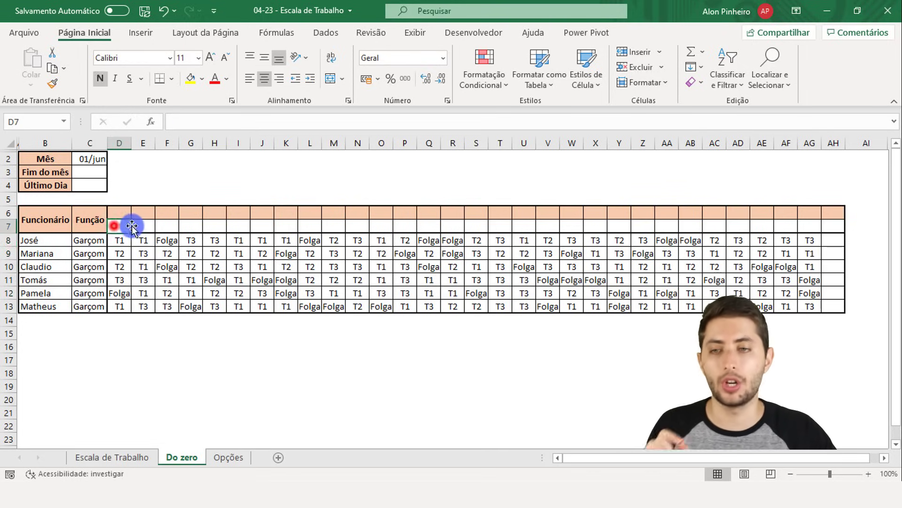
left_click(139, 223)
left_click(166, 228)
left_click(183, 227)
left_click(213, 227)
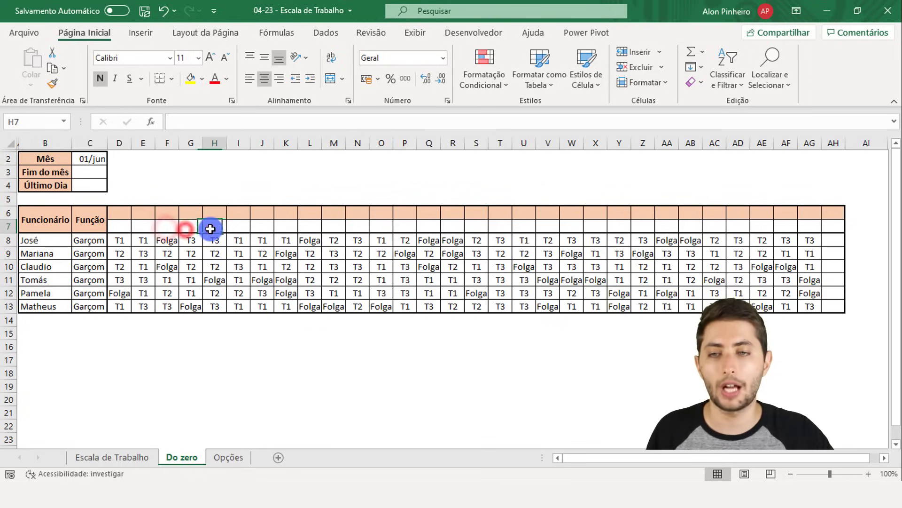
- Set the Mês cell C2 on the Do zero sheet to 01/out
left_click(88, 159)
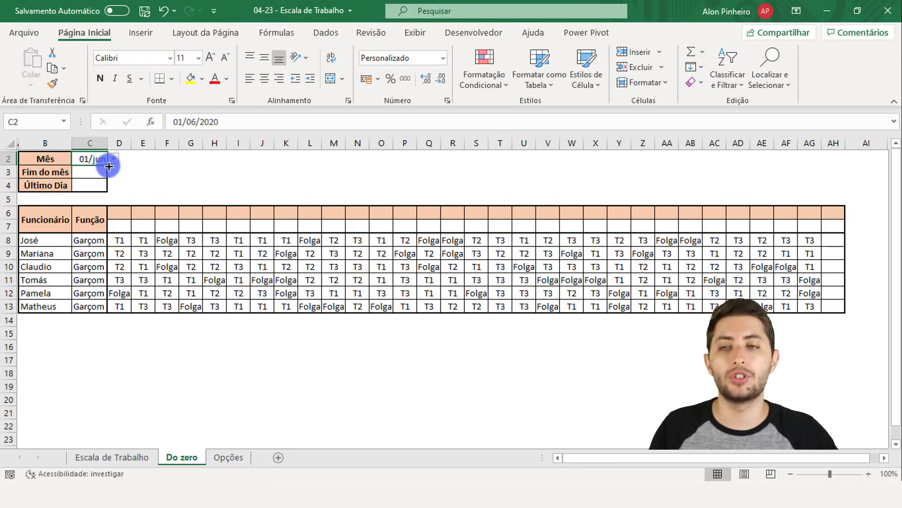
left_click(113, 159)
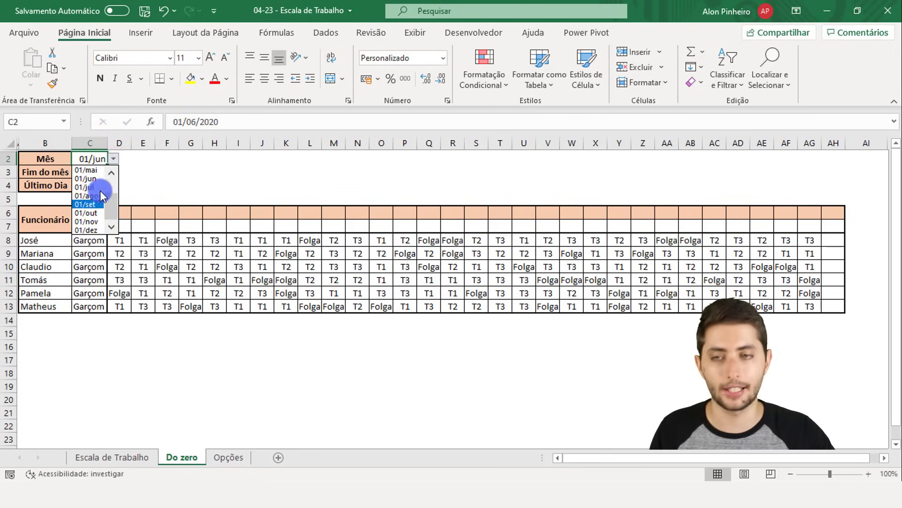
left_click(82, 213)
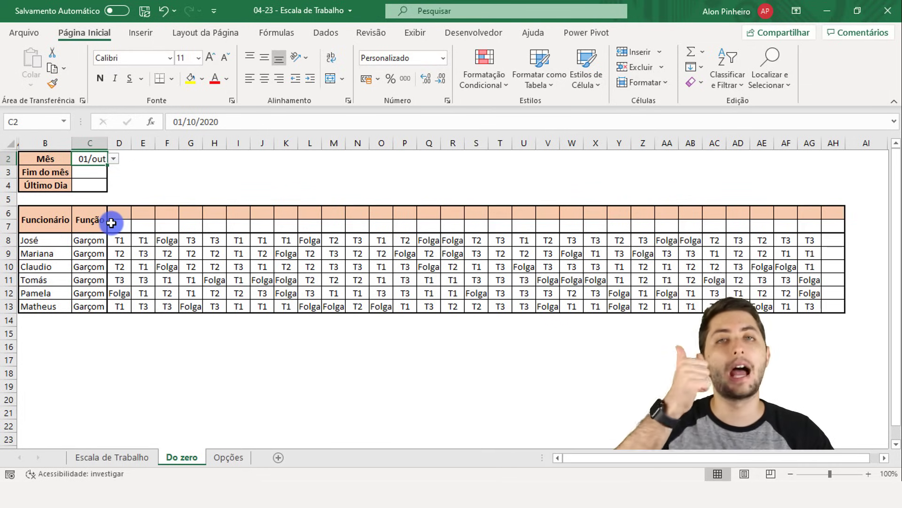
- Review the blank day-number row D7:AH7, the blank weekday row D6:AH6, and the Mês and Fim do mês cells
left_click_drag(117, 226, 831, 232)
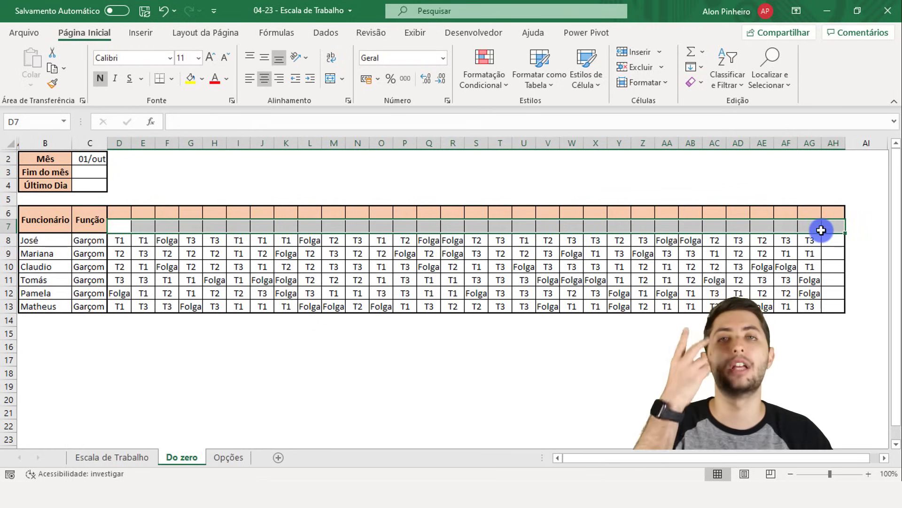
left_click_drag(121, 216, 820, 209)
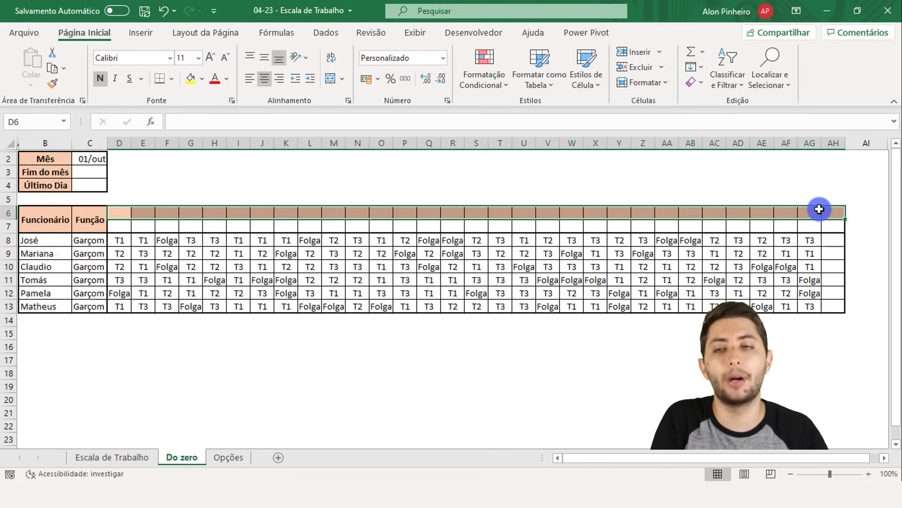
left_click(119, 209)
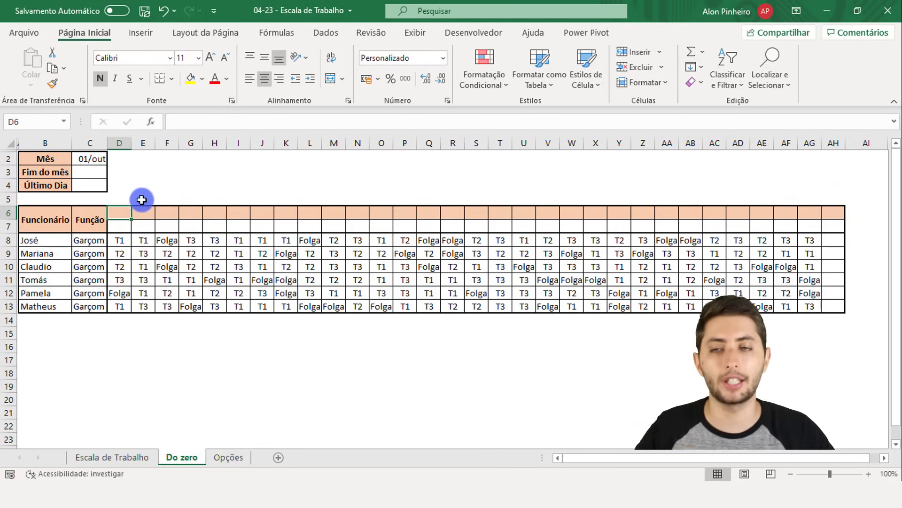
mouse_move(147, 211)
left_mouse_down()
mouse_move(282, 196)
mouse_move(425, 216)
mouse_move(134, 214)
left_mouse_up()
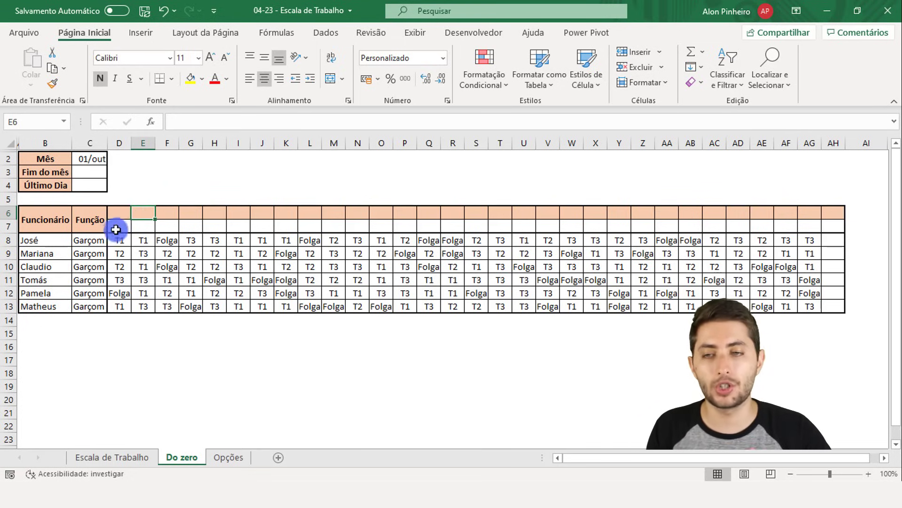
left_click_drag(115, 213, 132, 211)
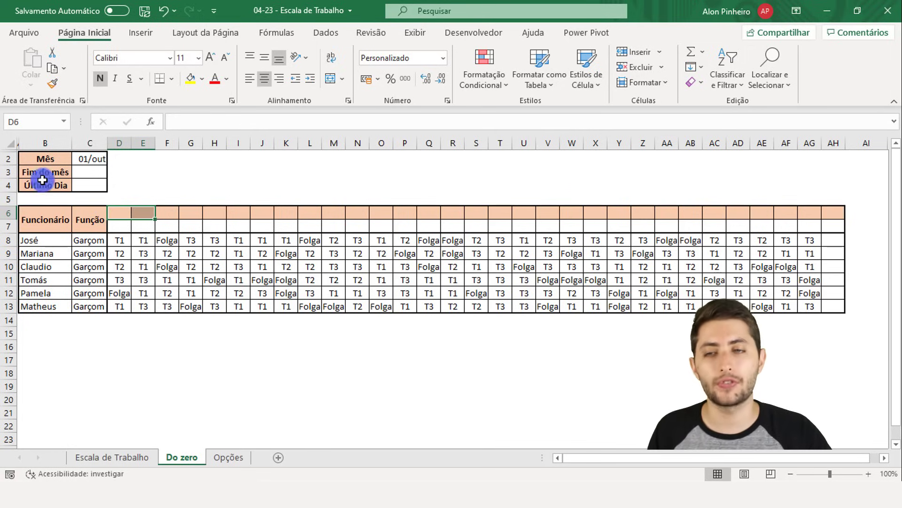
left_click(84, 171)
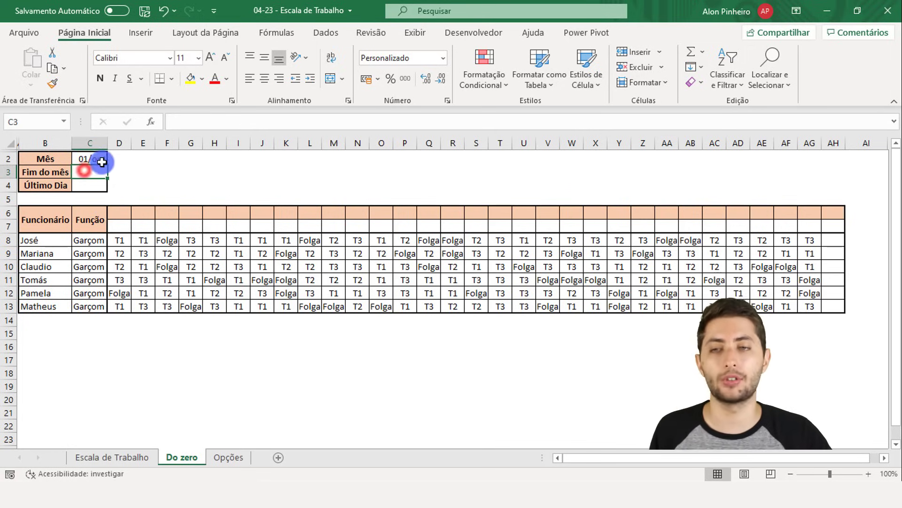
left_click(78, 159)
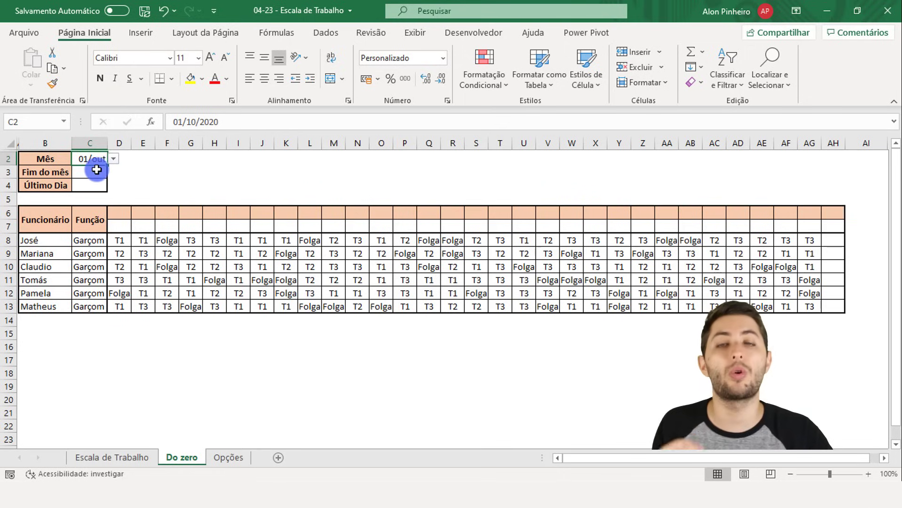
- Calculate the end of the month in C3 with the formula =FIMMÊS(C2;0)
left_click(96, 169)
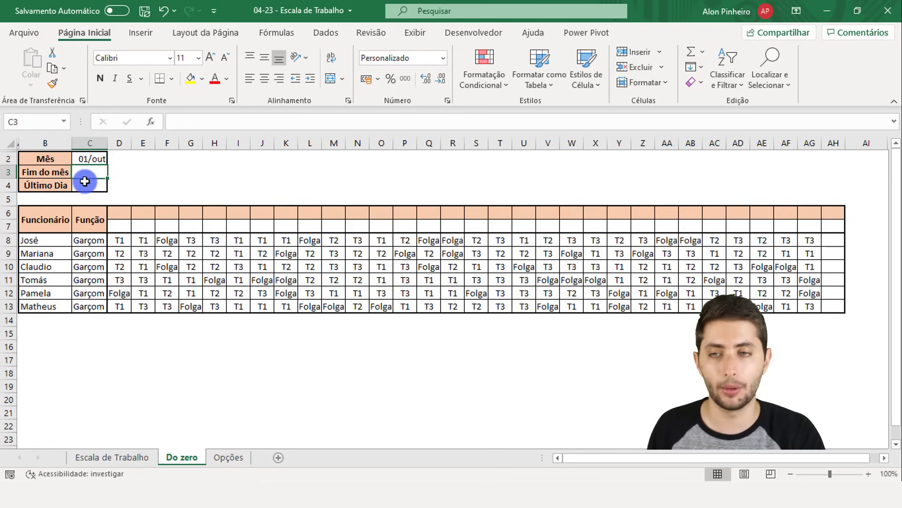
type("=fimmes")
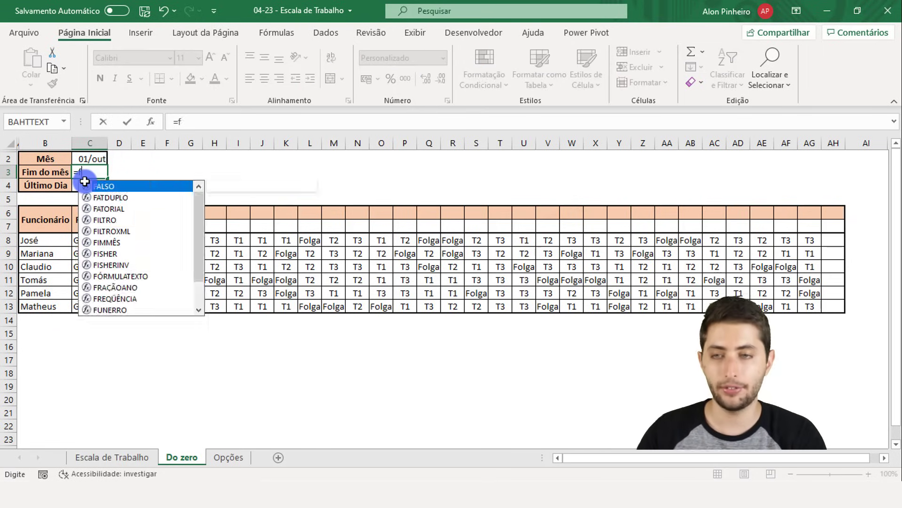
key("BackSpace")
key("BackSpace")
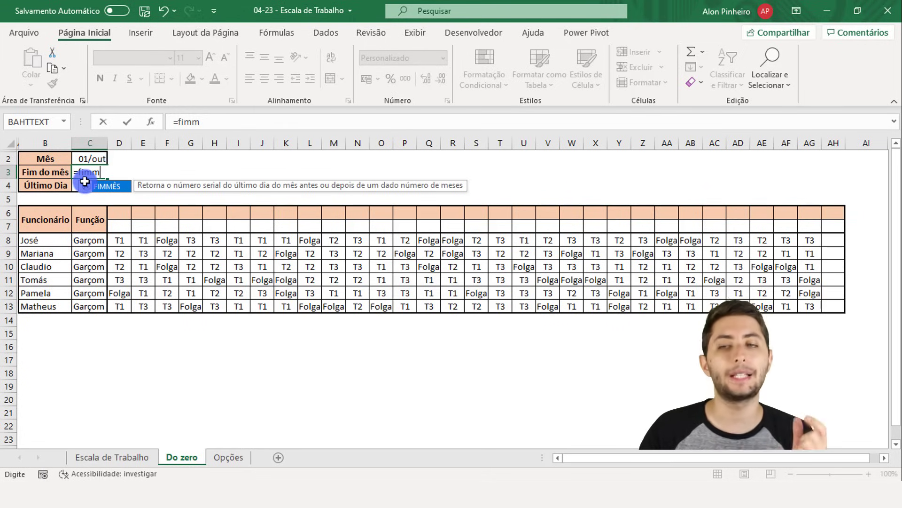
key("Tab")
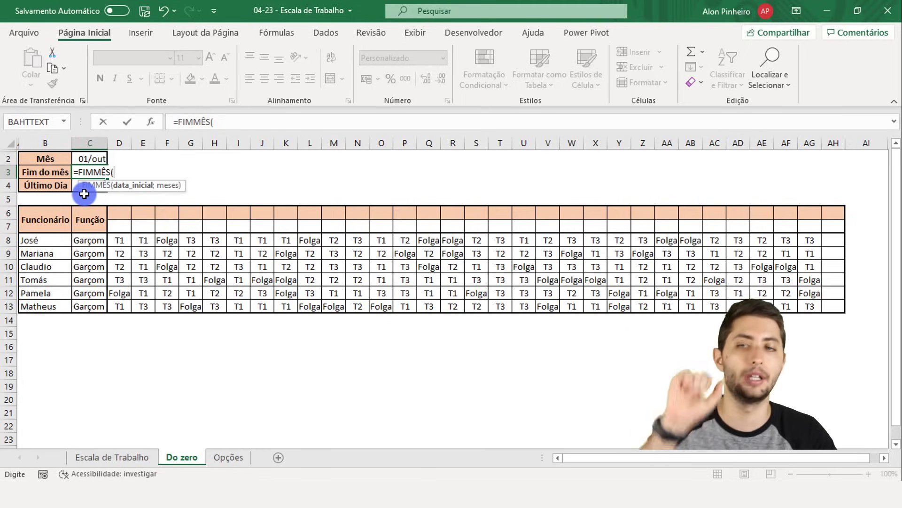
left_click(89, 158)
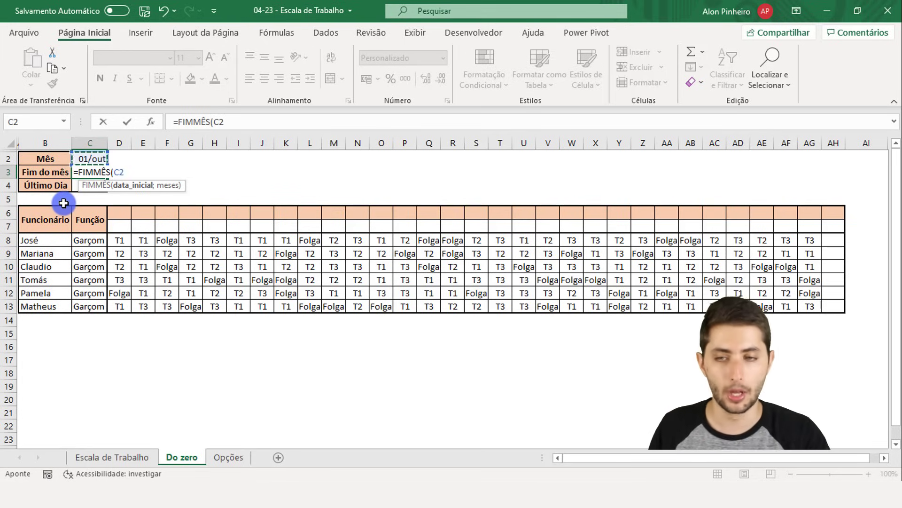
type(";0")
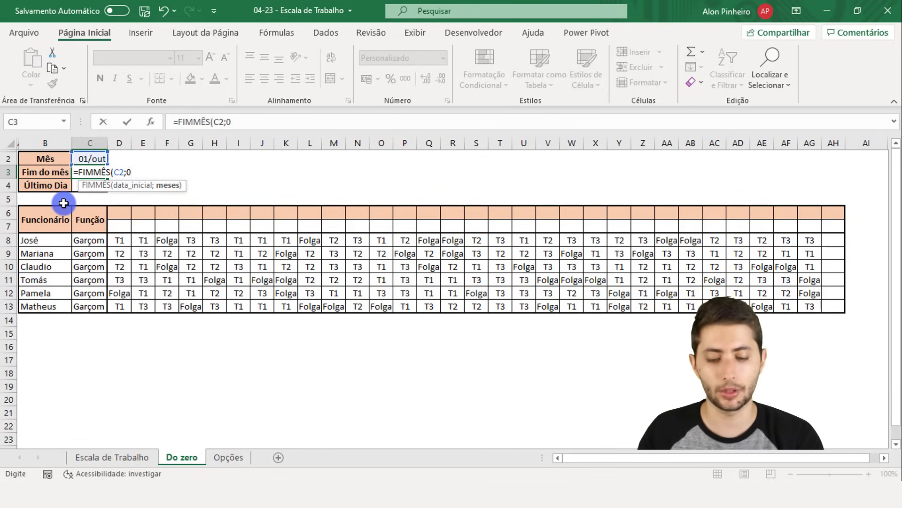
type(")")
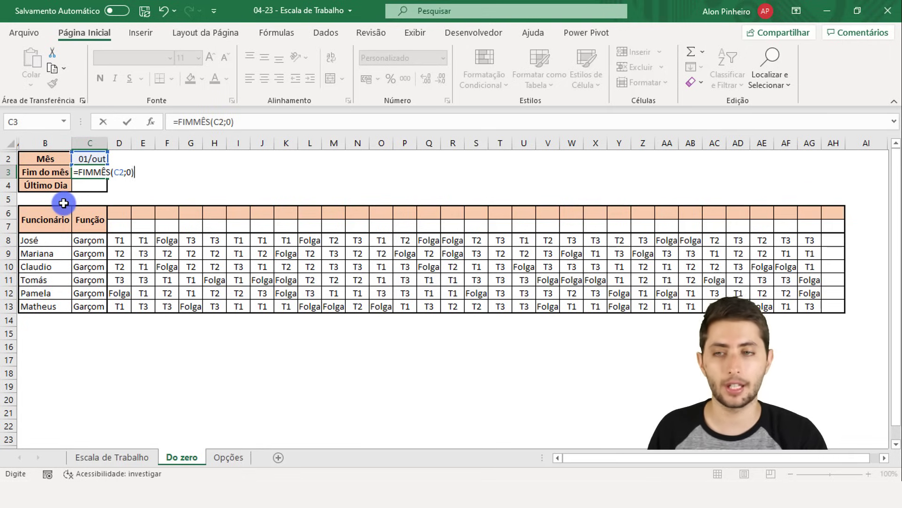
key("Return")
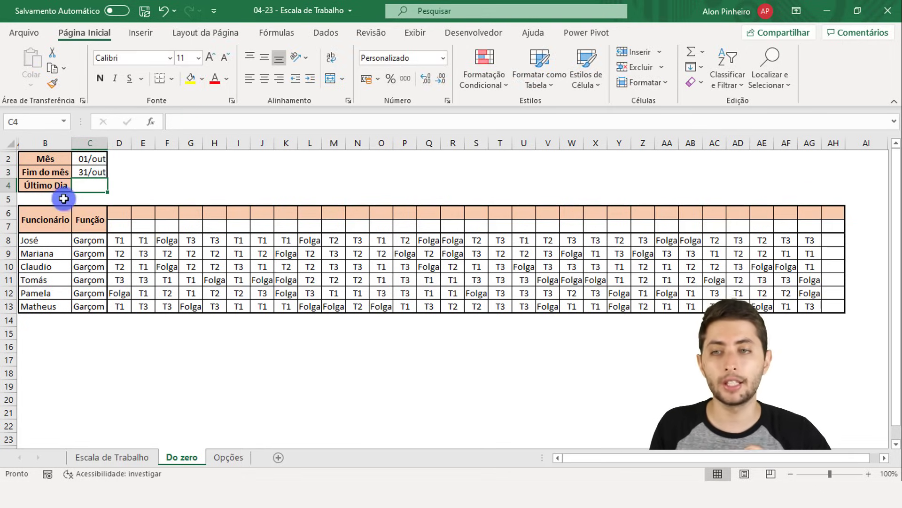
left_click(92, 170)
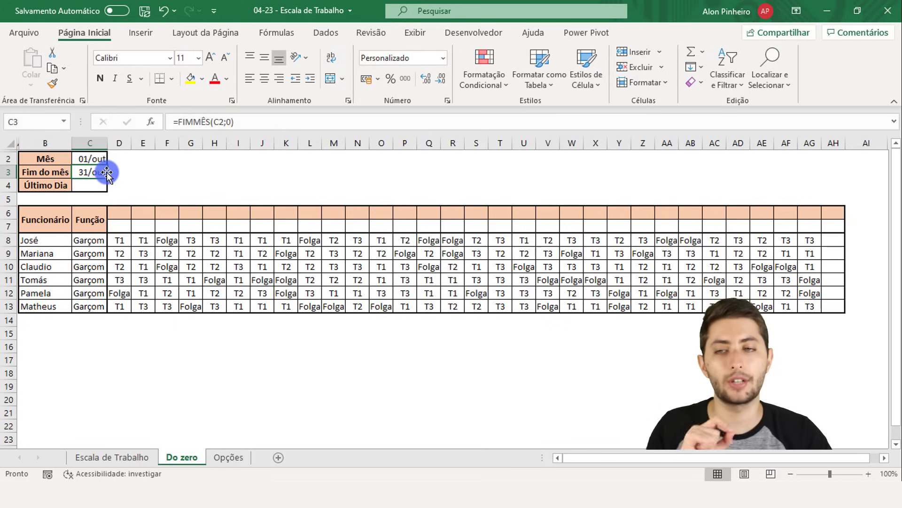
- Extract the last day number of the month in C4 with the formula =DIA(C3)
left_click(83, 186)
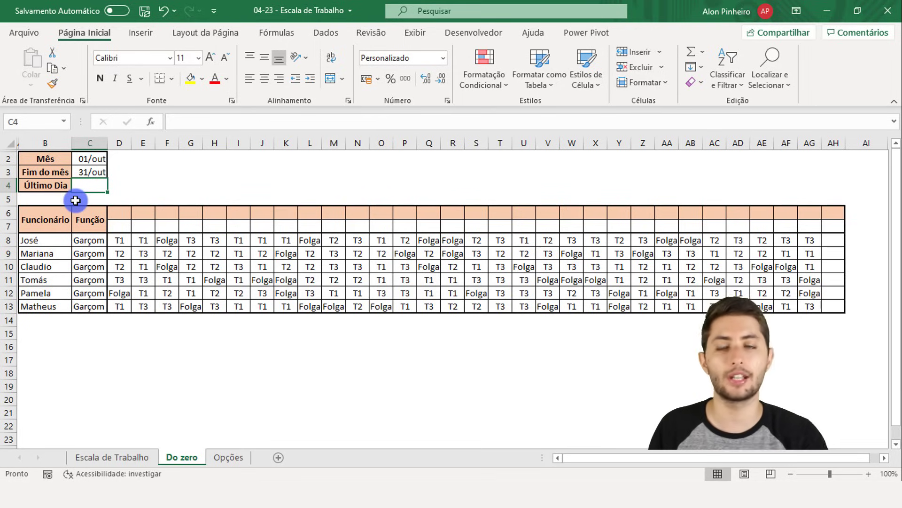
type("=dia")
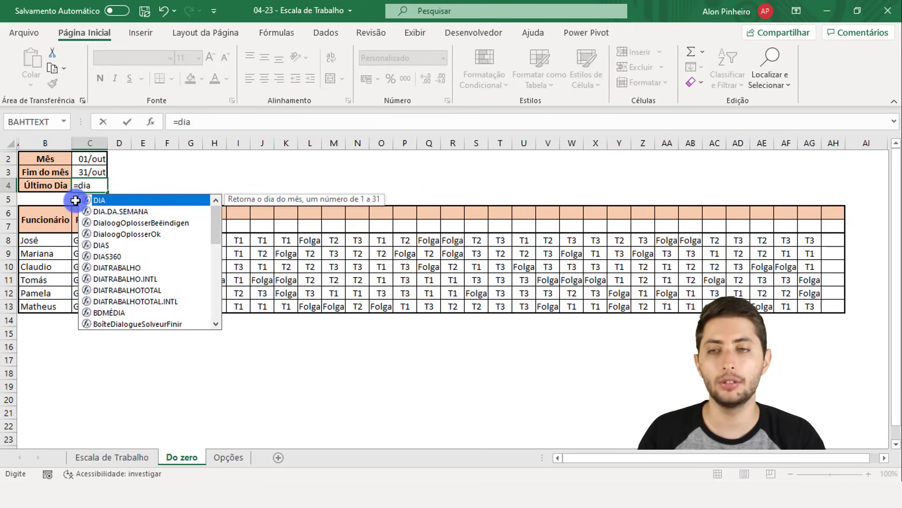
key("Tab")
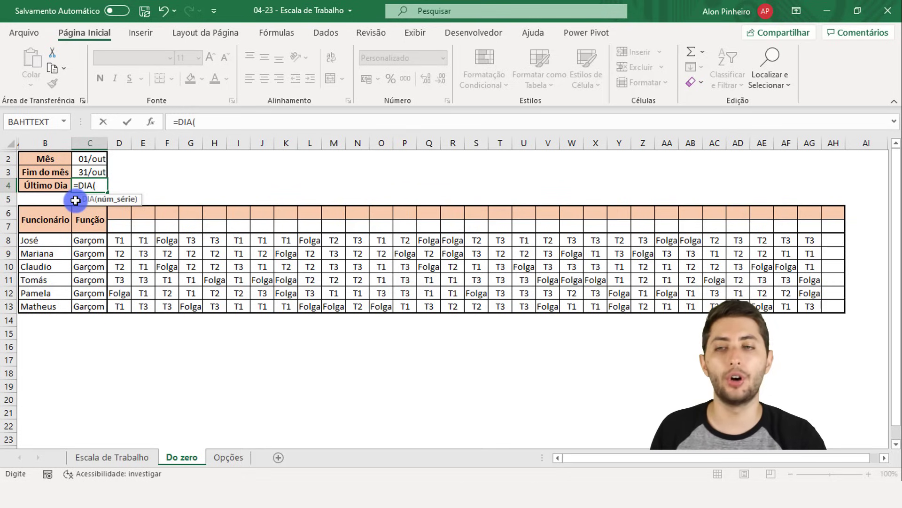
left_click(89, 172)
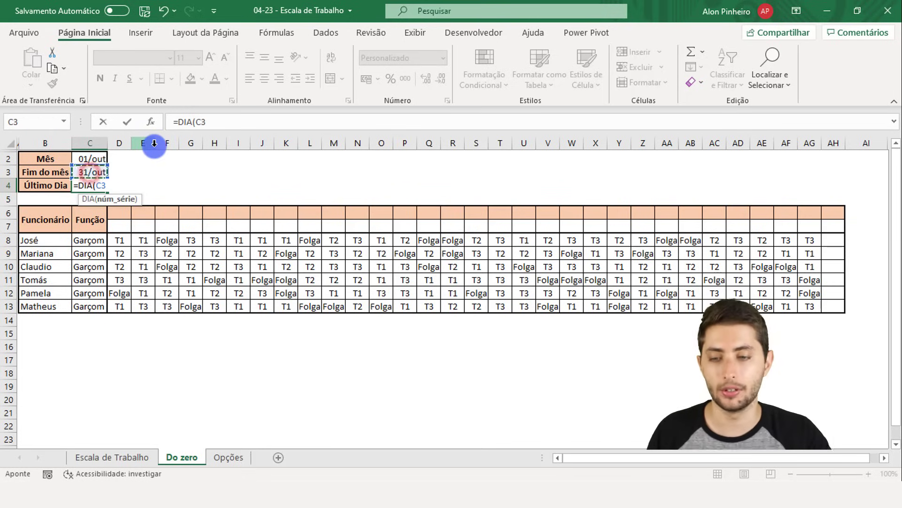
type(")")
key("Return")
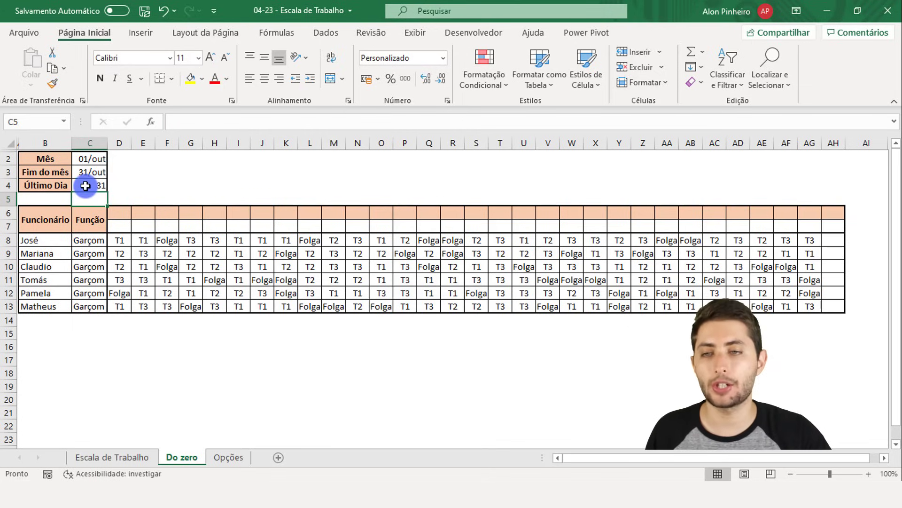
- Set the Mês cell C2 to 01/fev and check the last day in C4
left_click(102, 186)
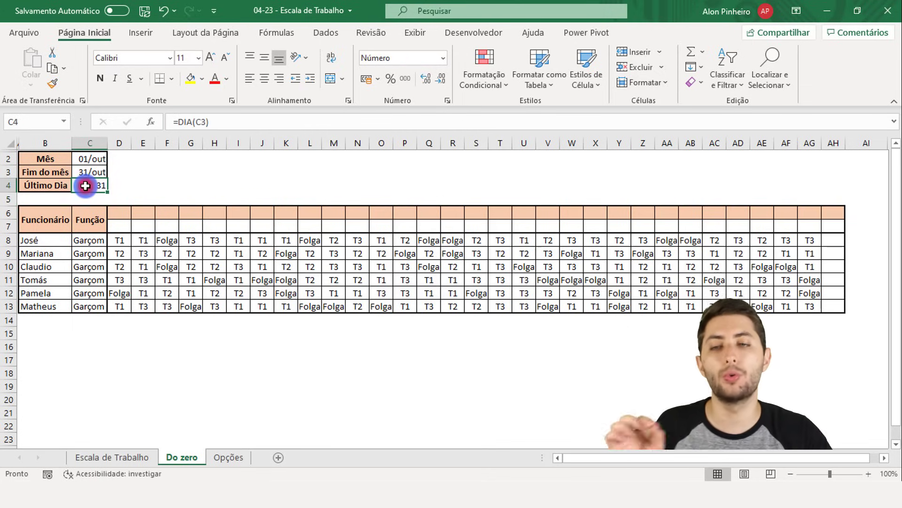
left_click(94, 159)
left_click(112, 159)
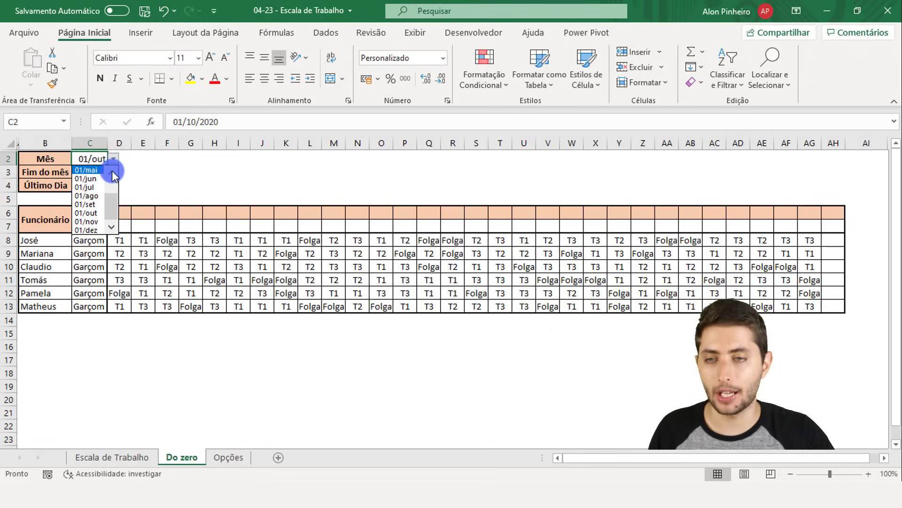
left_click(112, 172)
left_click(112, 172)
left_click(112, 172)
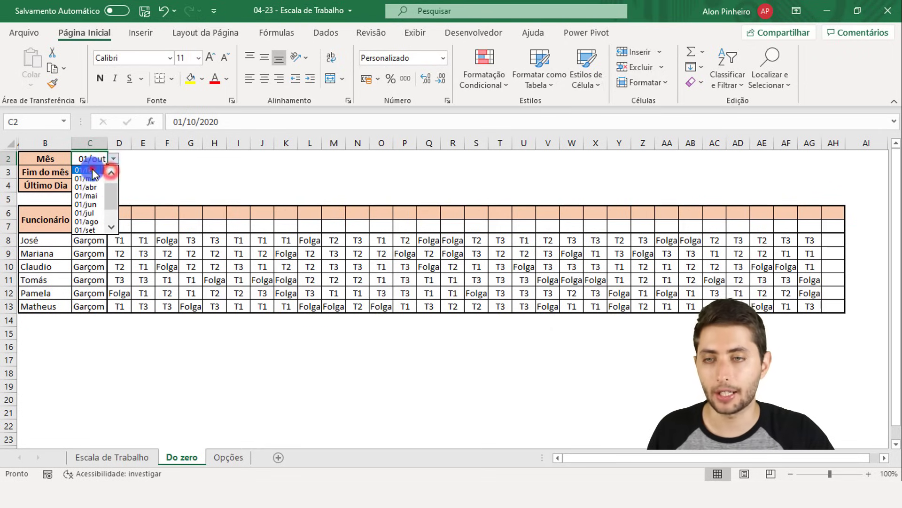
left_click(92, 171)
left_click(98, 186)
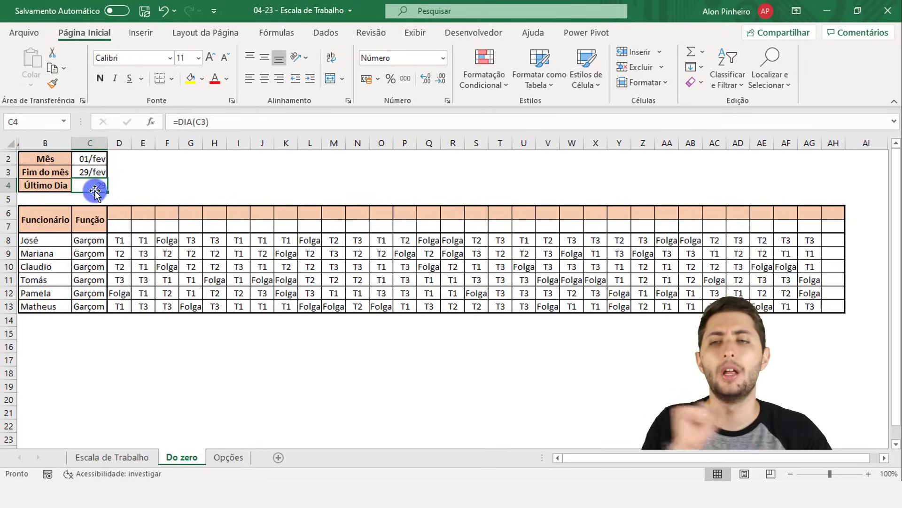
- Set the Mês cell C2 to 01/mar and check the formulas in C3 and C4
left_click(99, 158)
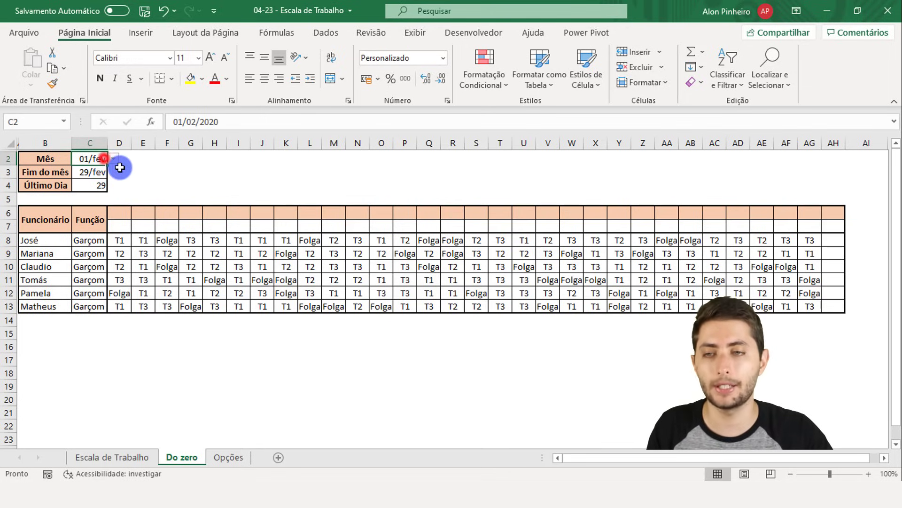
left_click(113, 159)
left_click(101, 179)
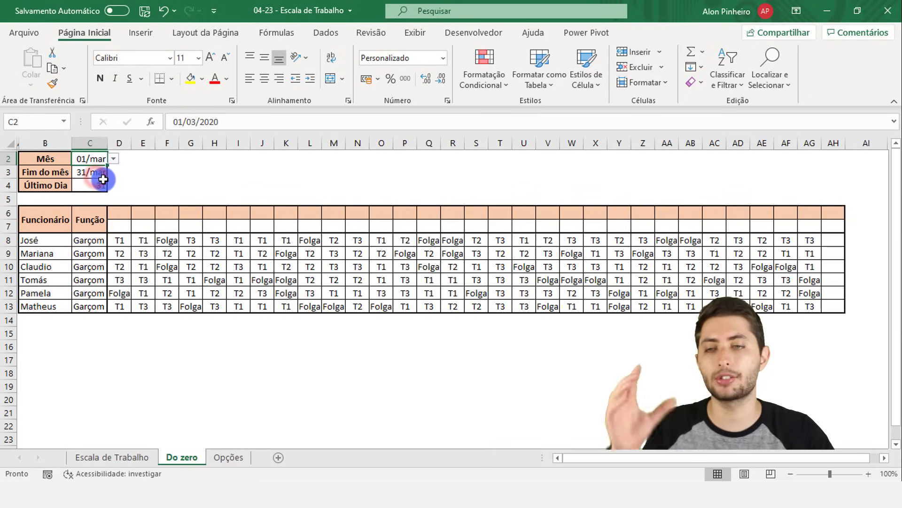
left_click(88, 172)
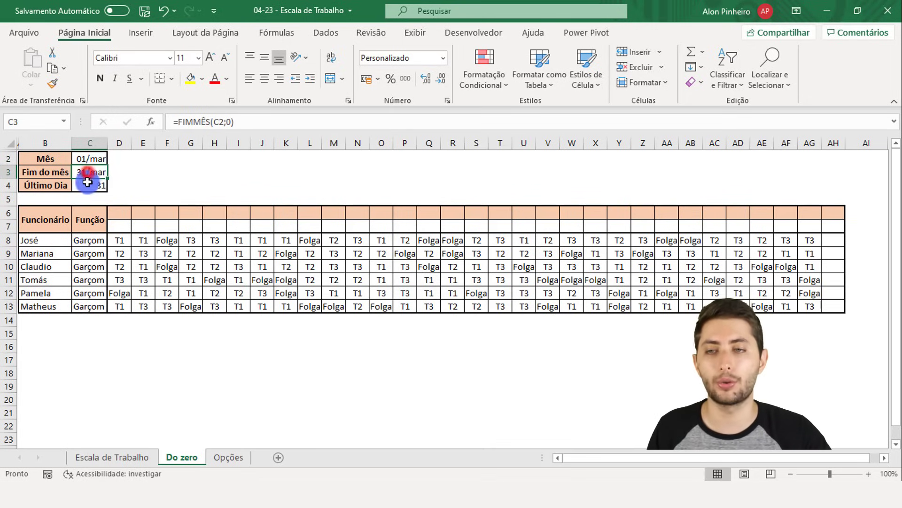
left_click(87, 184)
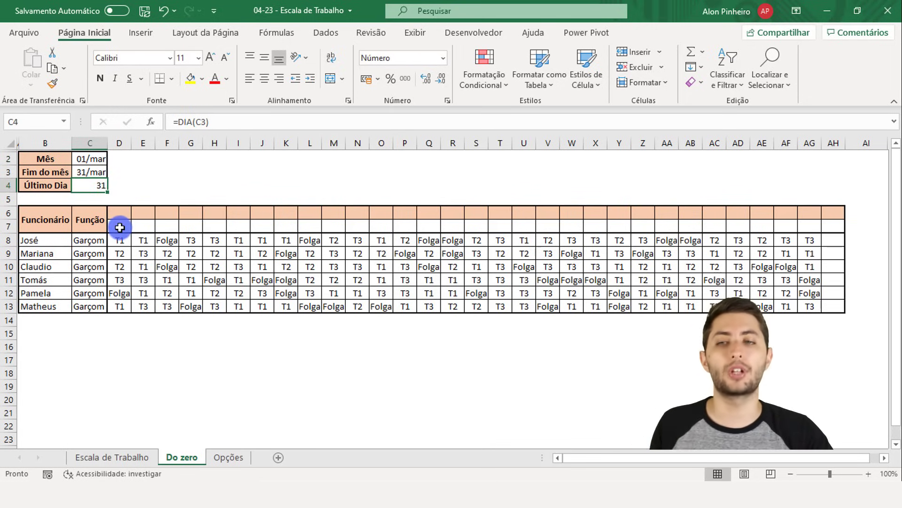
- Enter 1 in D7 as the first day of the day-number row
left_click_drag(120, 227, 832, 223)
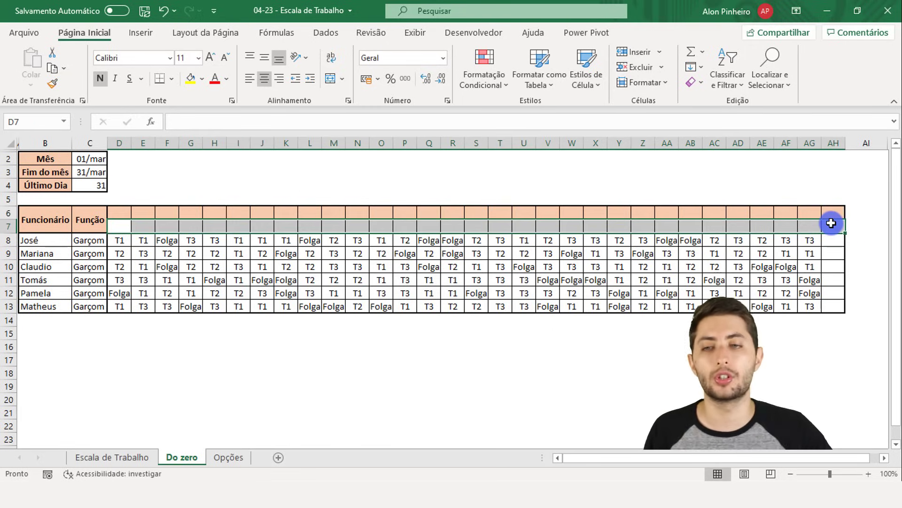
left_click(120, 226)
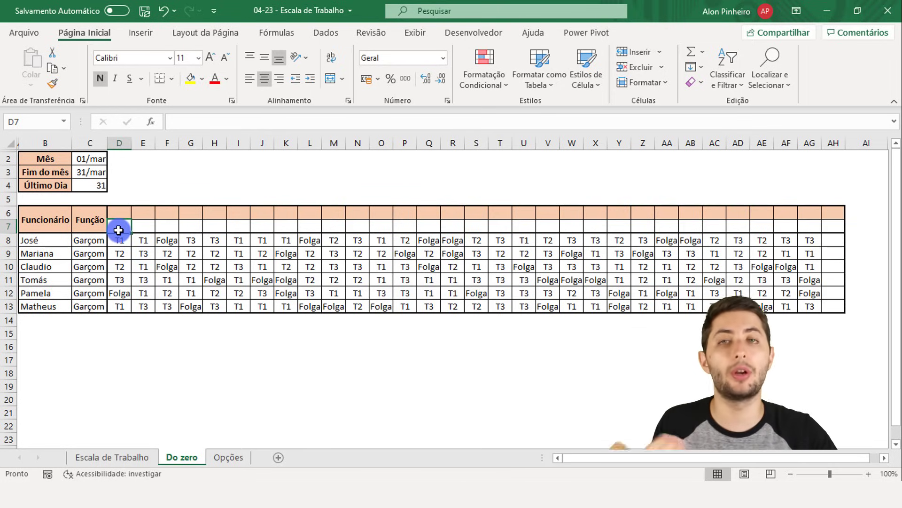
type("1")
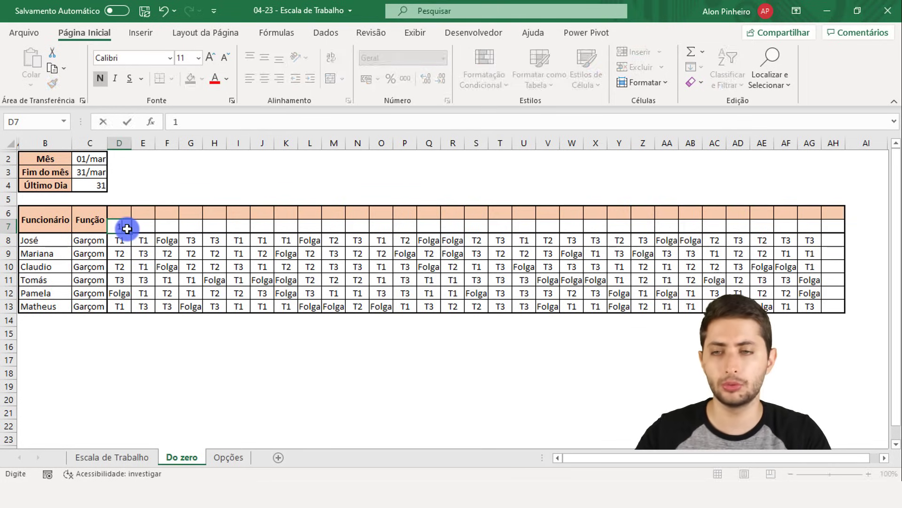
key("Return")
- Enter the formula =D7+1 in E7 to calculate the second day number from the first
left_click(134, 228)
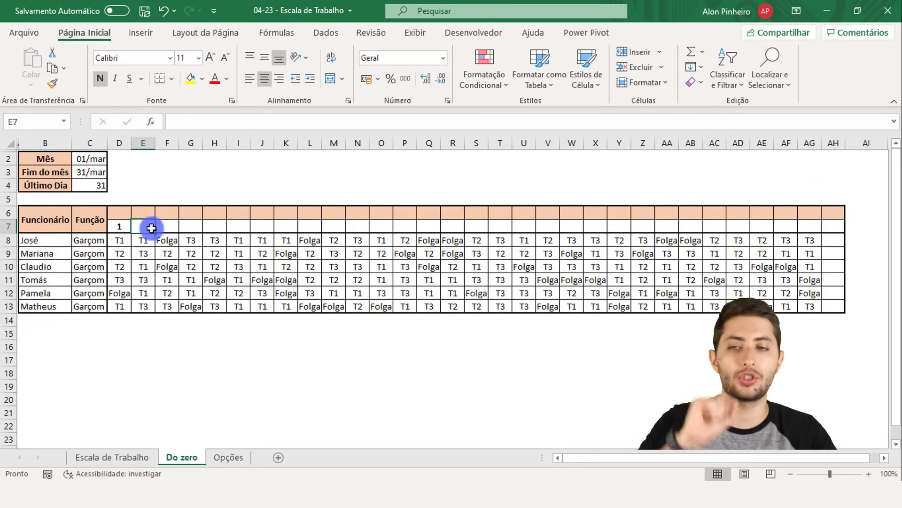
left_click(122, 226)
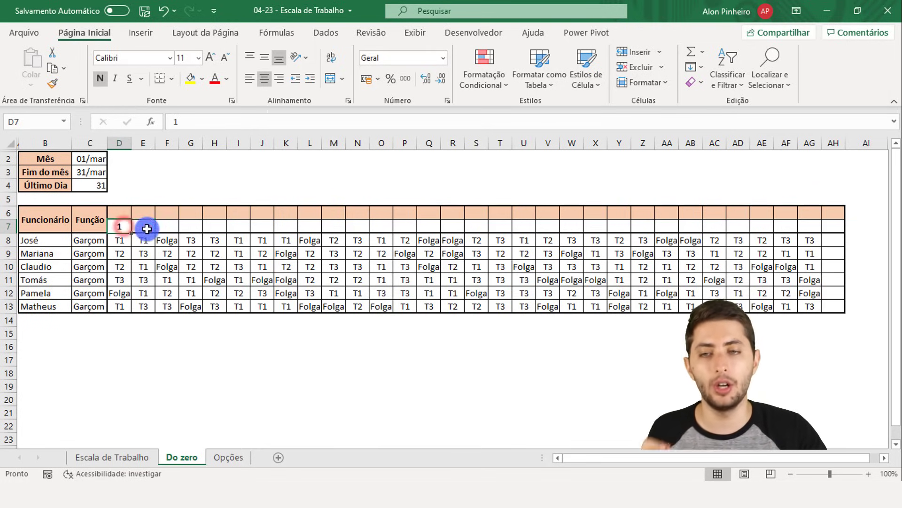
left_click(146, 225)
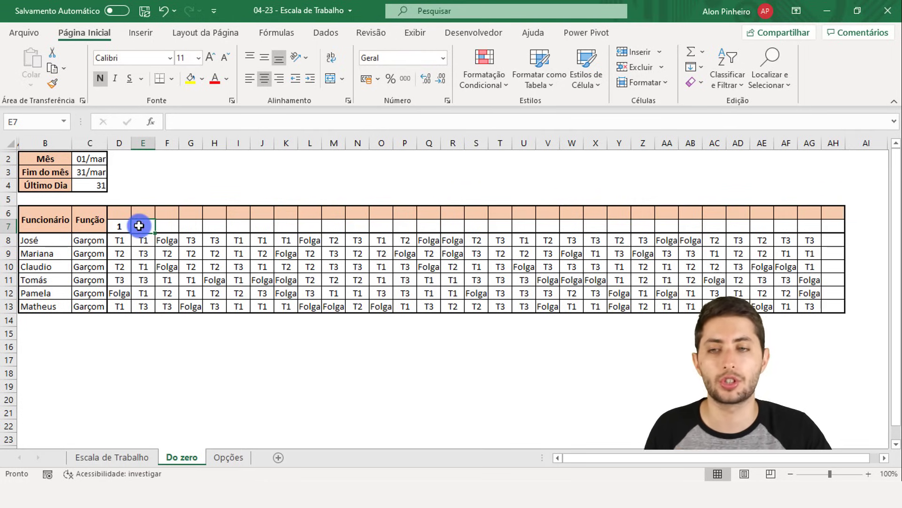
left_click(101, 185)
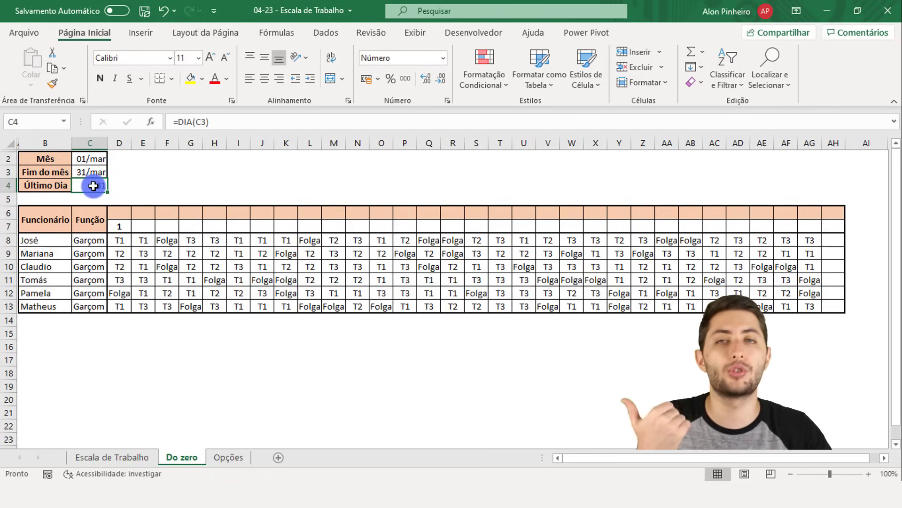
left_click(788, 221)
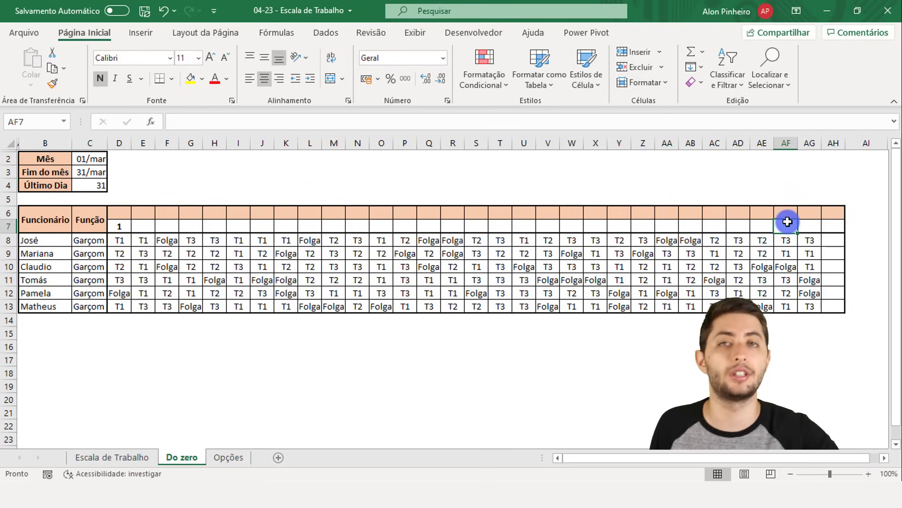
left_click(143, 222)
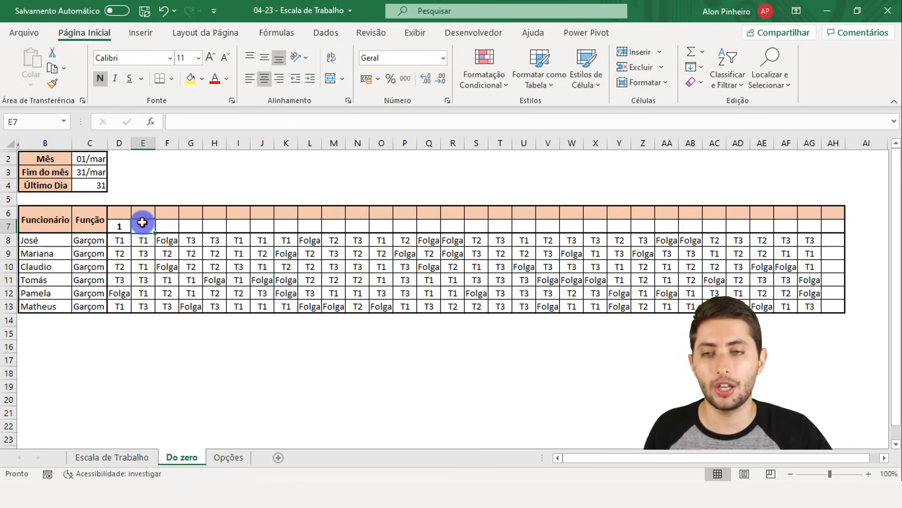
type("=")
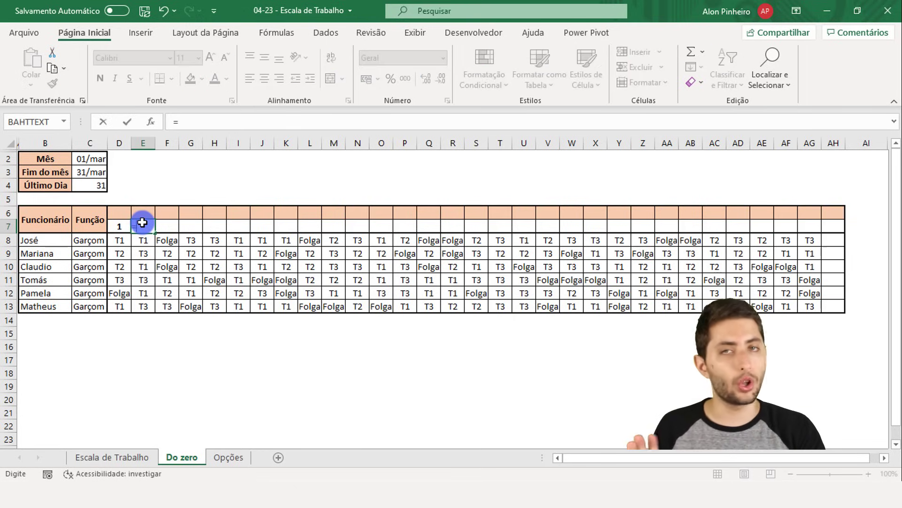
key("Left")
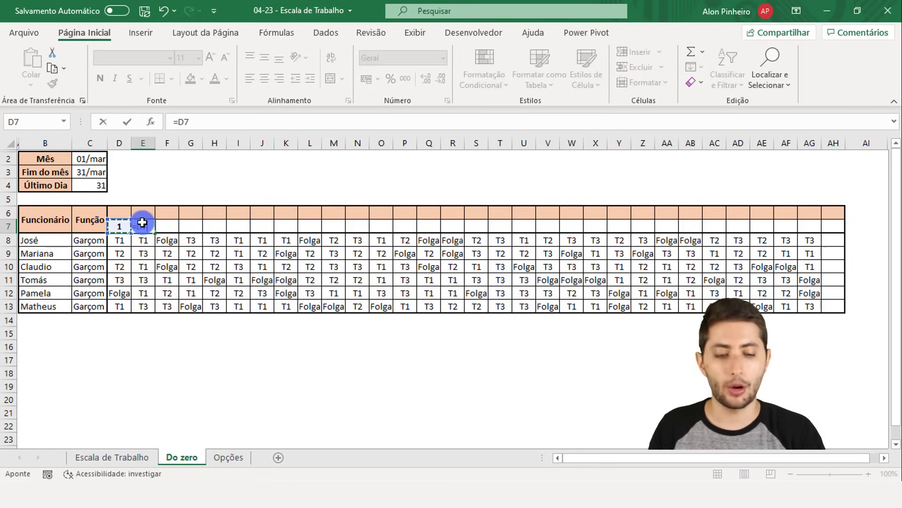
type("+1")
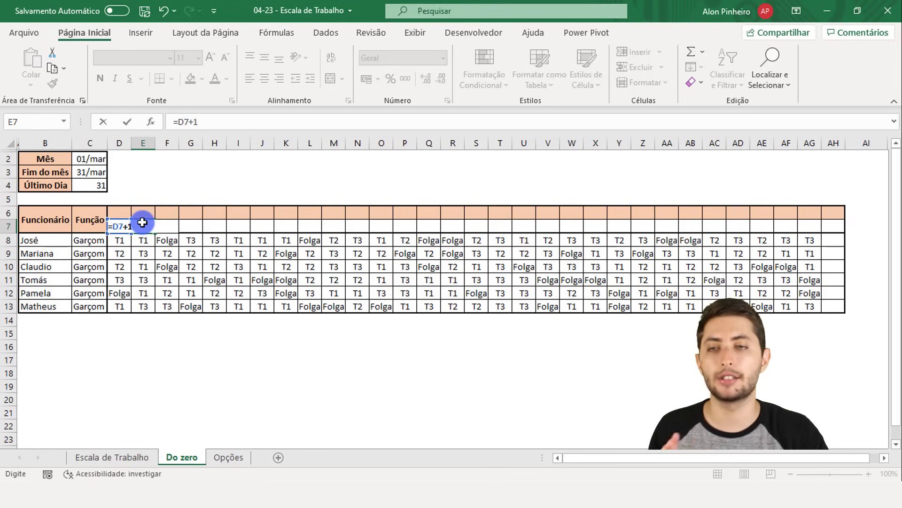
key("Return")
- Fill the E7 formula across the day-number row to AH7 and check the last cell
left_click(142, 226)
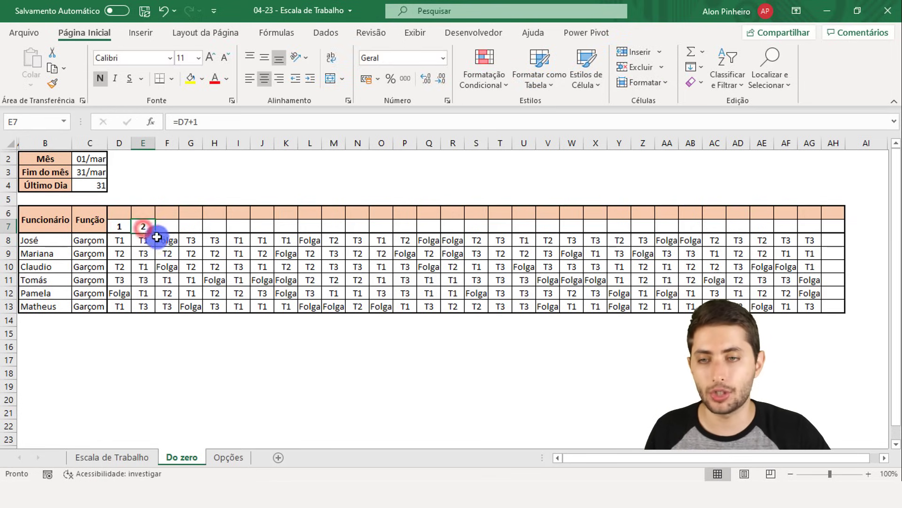
left_click_drag(155, 233, 841, 227)
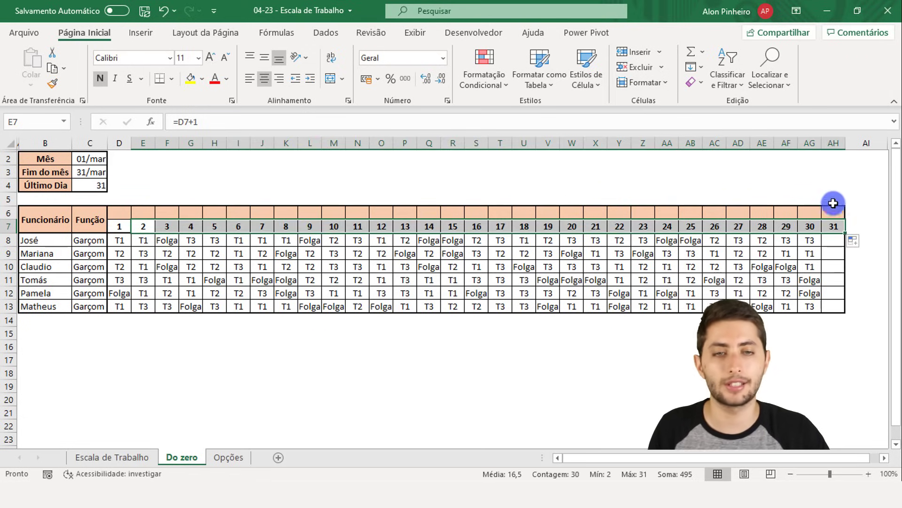
left_click(834, 225)
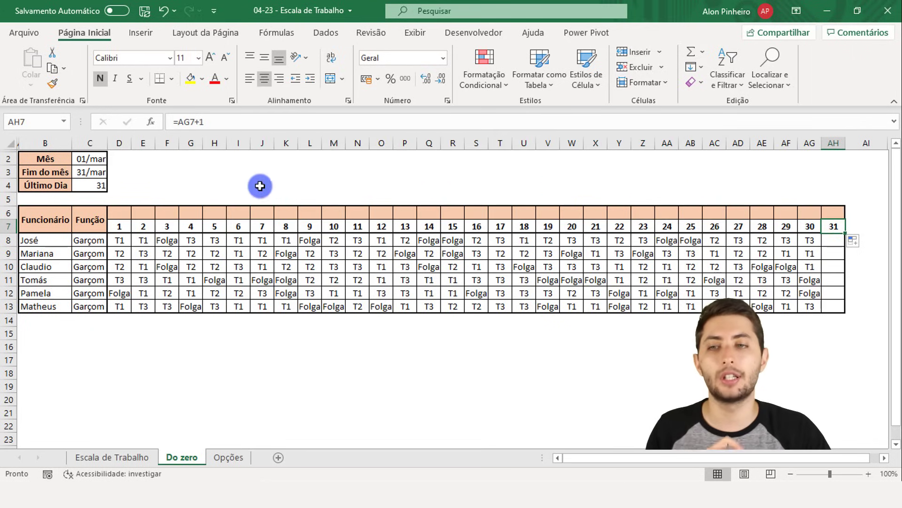
- Set the Mês cell C2 to 01/fev and compare the last day in C4 with the day numbers in D7:AH7
left_click(96, 155)
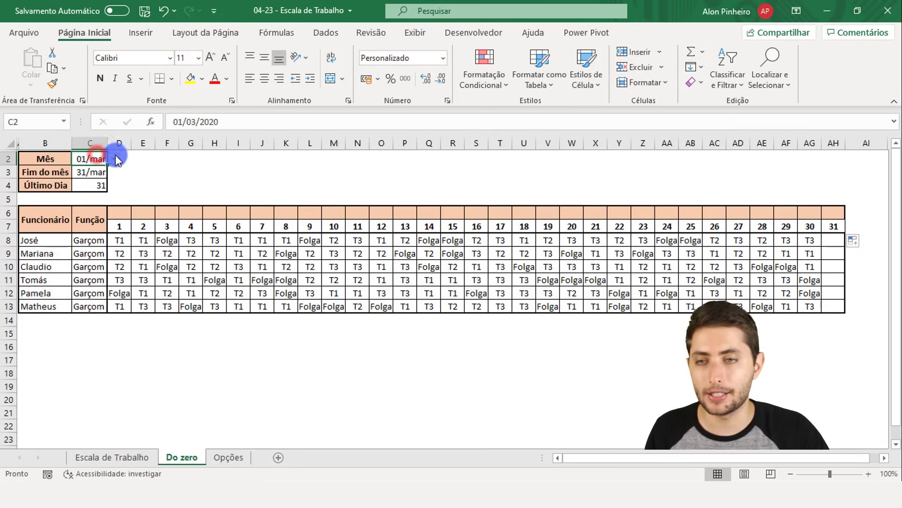
left_click(115, 158)
left_click(92, 172)
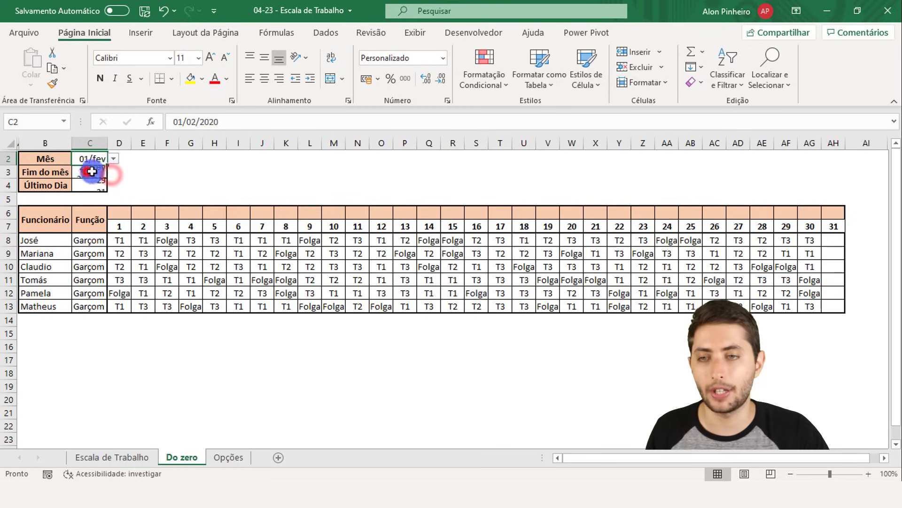
left_click(96, 184)
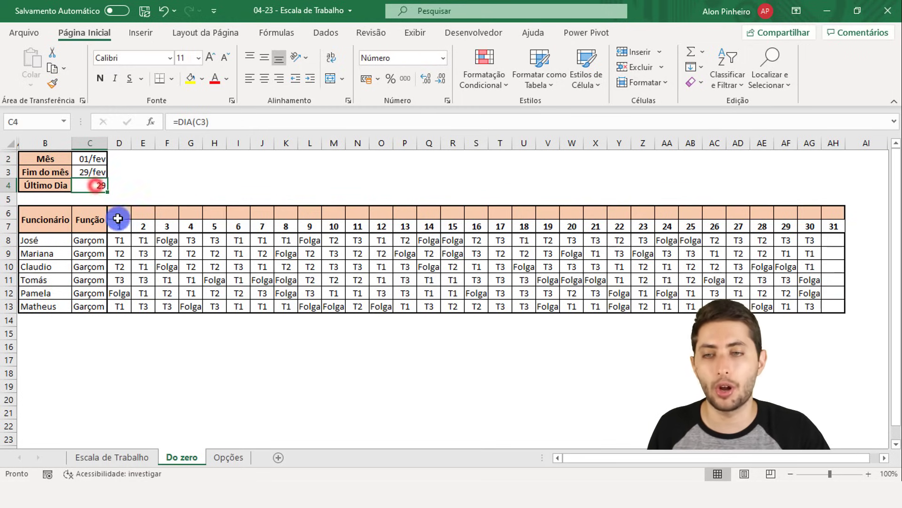
left_click_drag(118, 218, 834, 226)
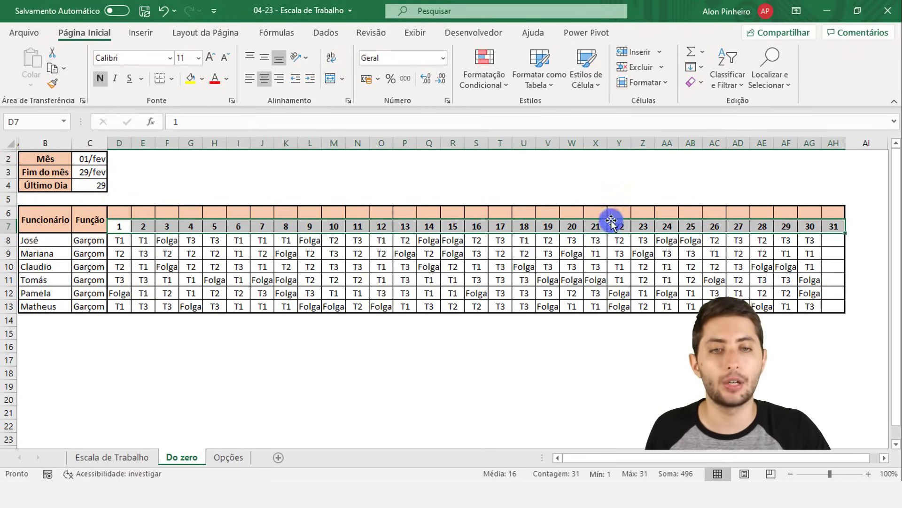
key("Right")
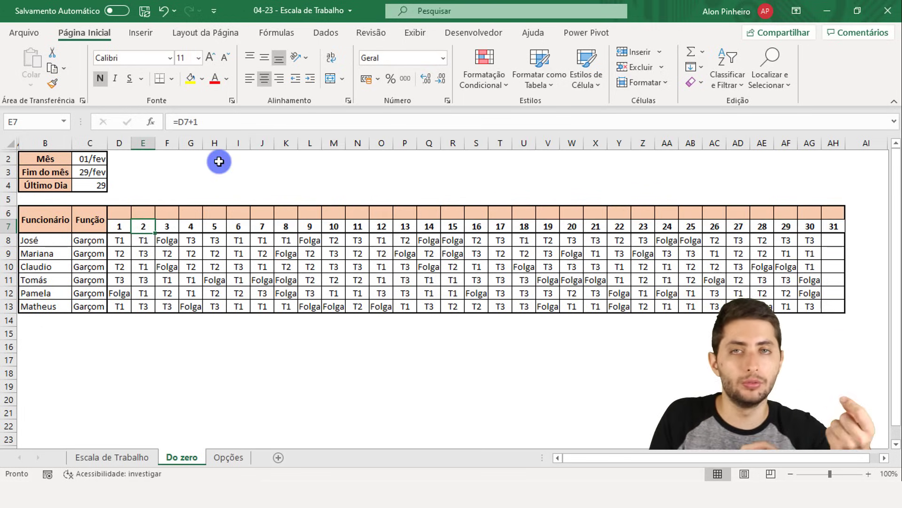
left_click(97, 186)
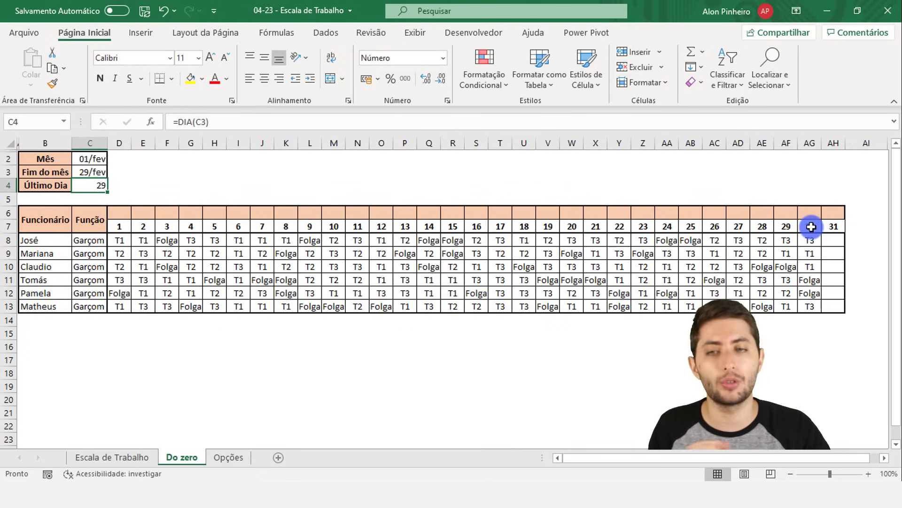
- Widen column E to make room for a longer formula in E7
left_click(139, 227)
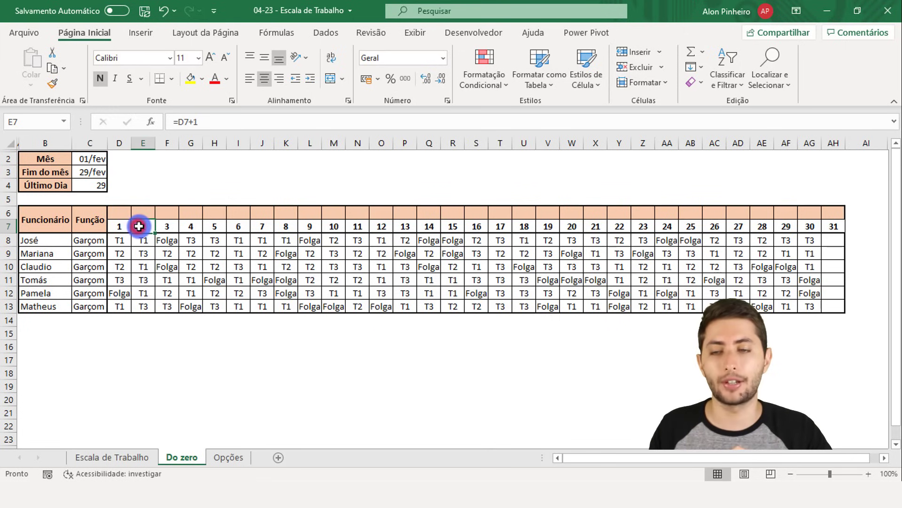
scroll(129, 233, "up", 1, "ctrl")
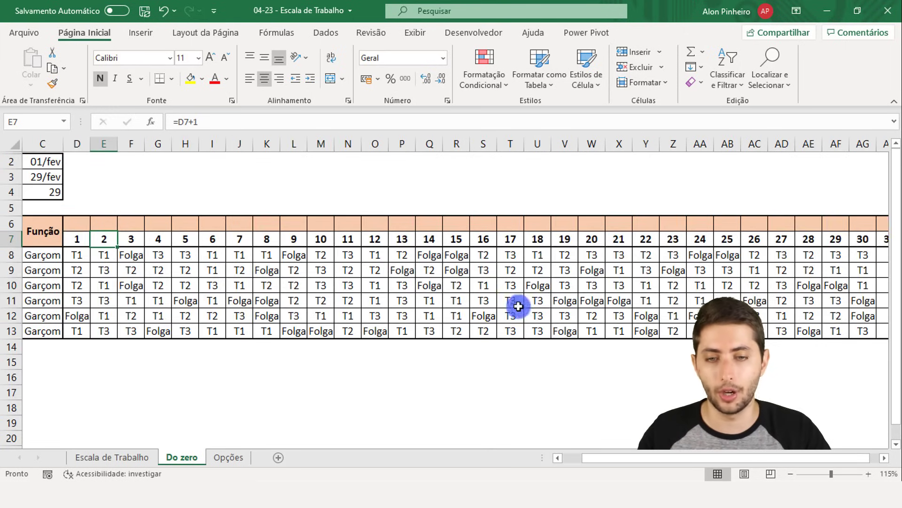
left_click_drag(614, 457, 557, 463)
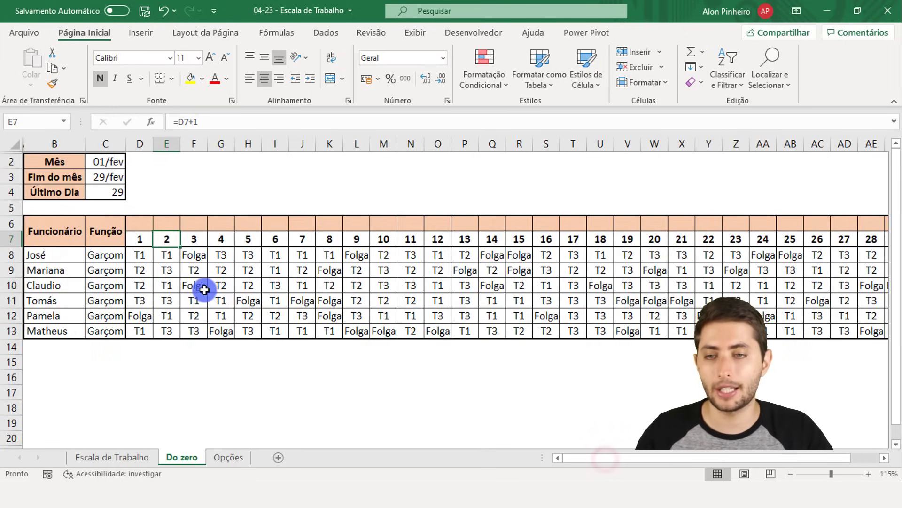
scroll(205, 290, "up", 1, "ctrl")
left_click_drag(597, 460, 532, 463)
key("F2")
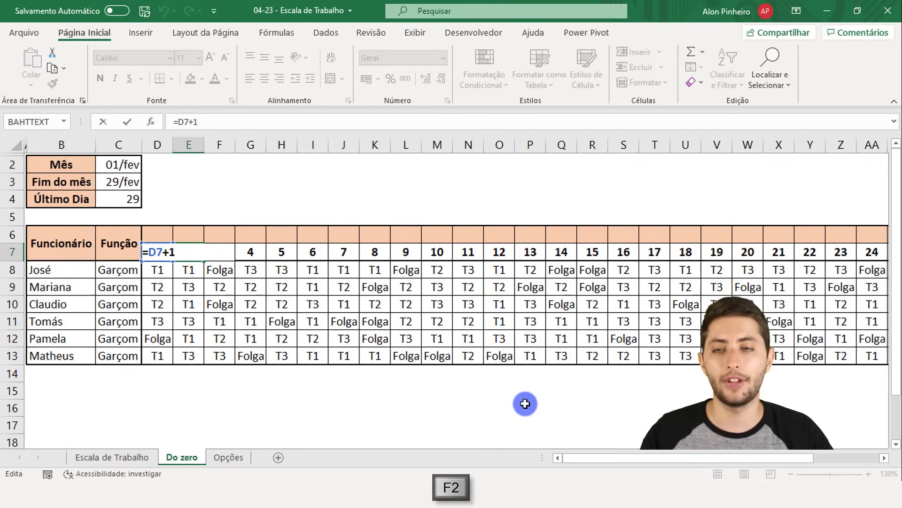
key("Escape")
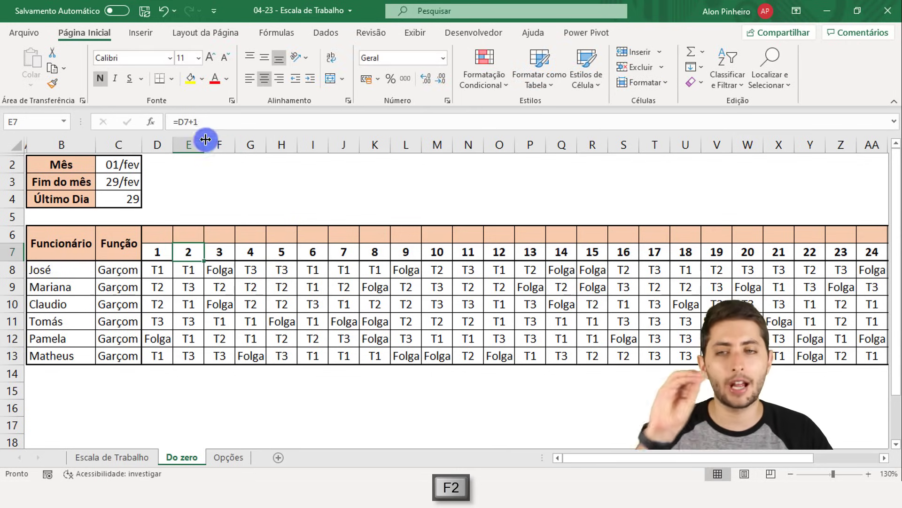
left_click_drag(205, 144, 244, 142)
- Replace the formula in E7 with =SE(D7<C4;D7+1;"") to stop counting at the month's last day
key("F2")
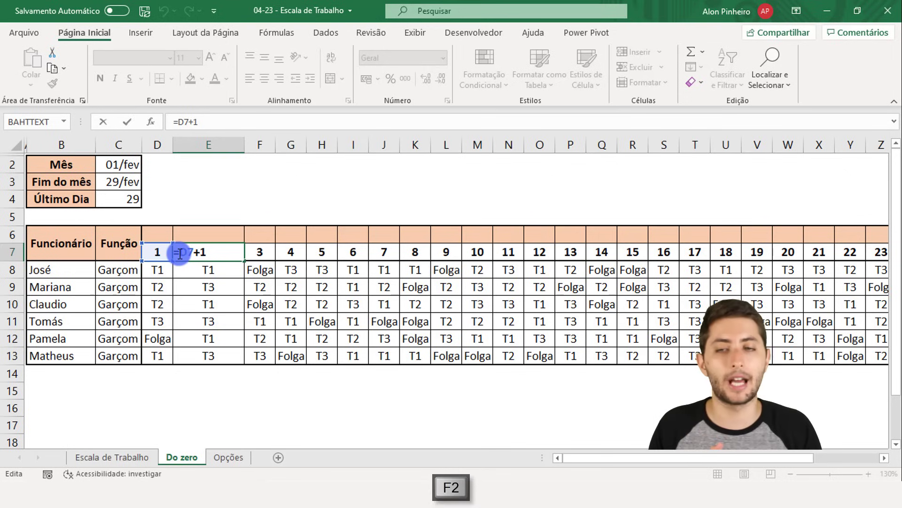
key("BackSpace")
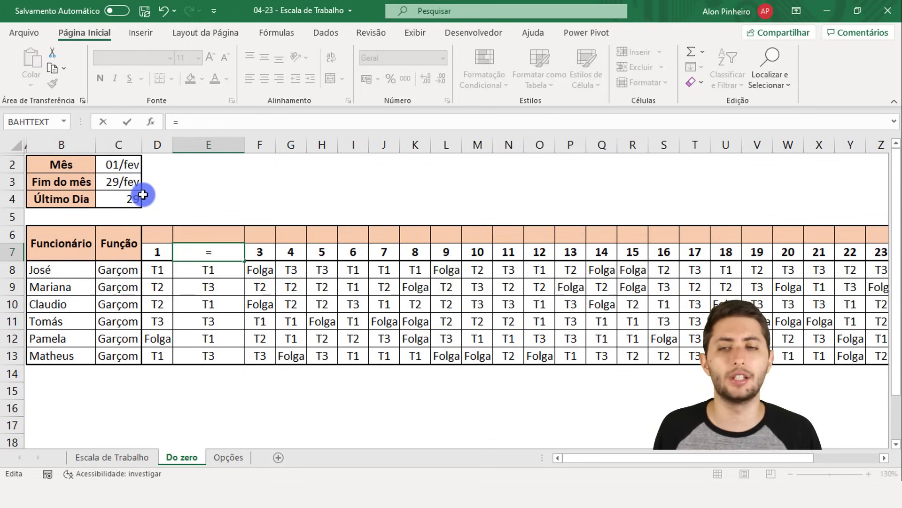
type("SE(")
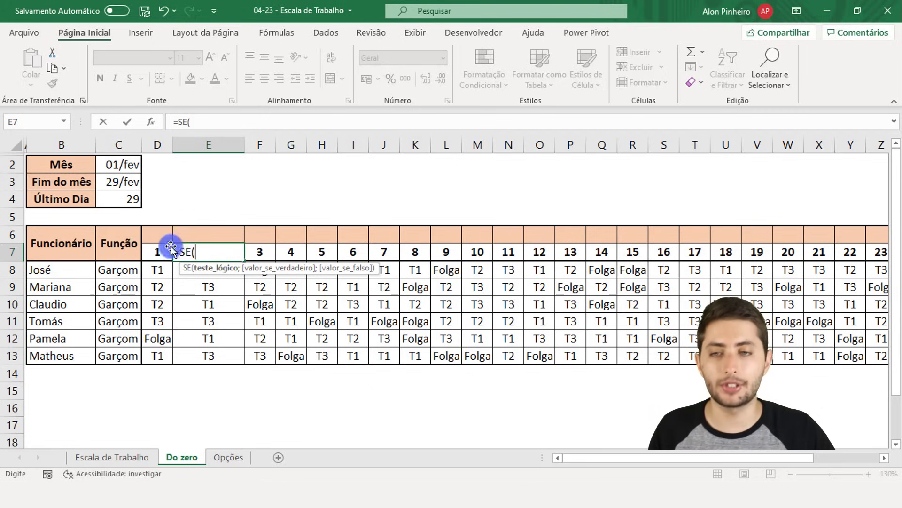
left_click(156, 255)
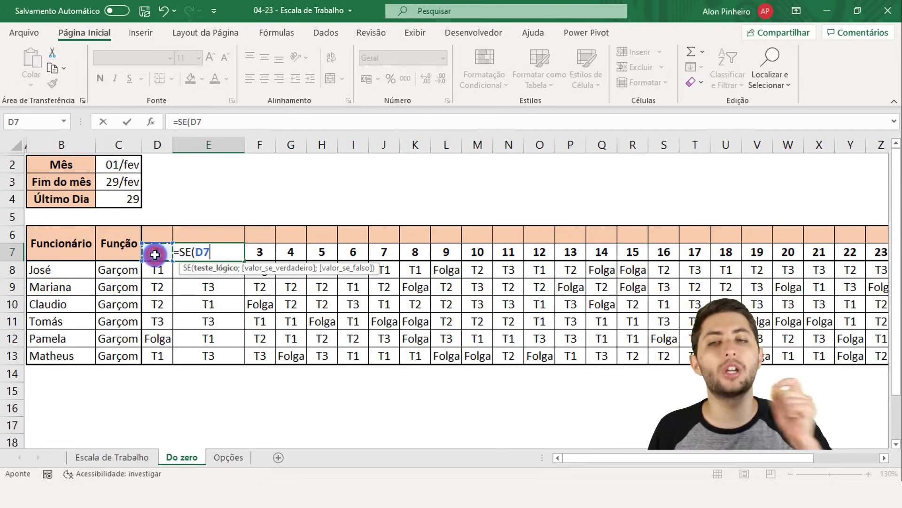
type("<")
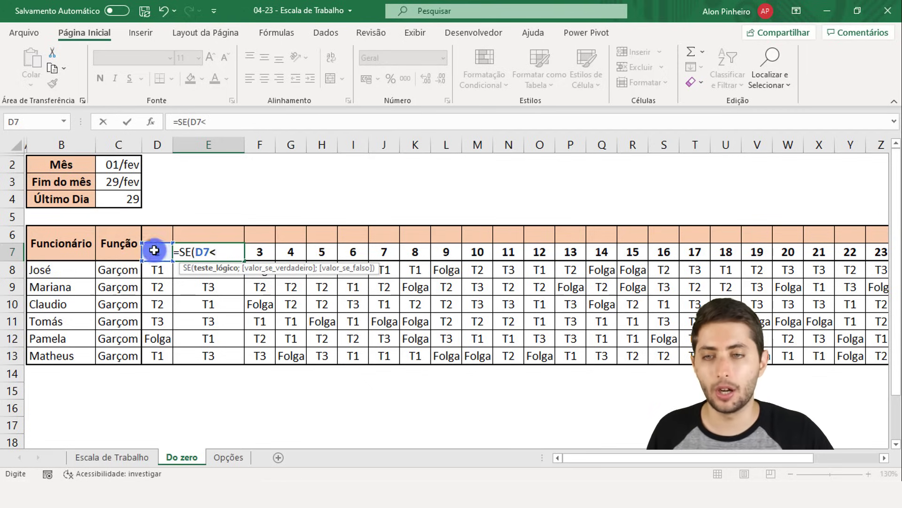
left_click(127, 203)
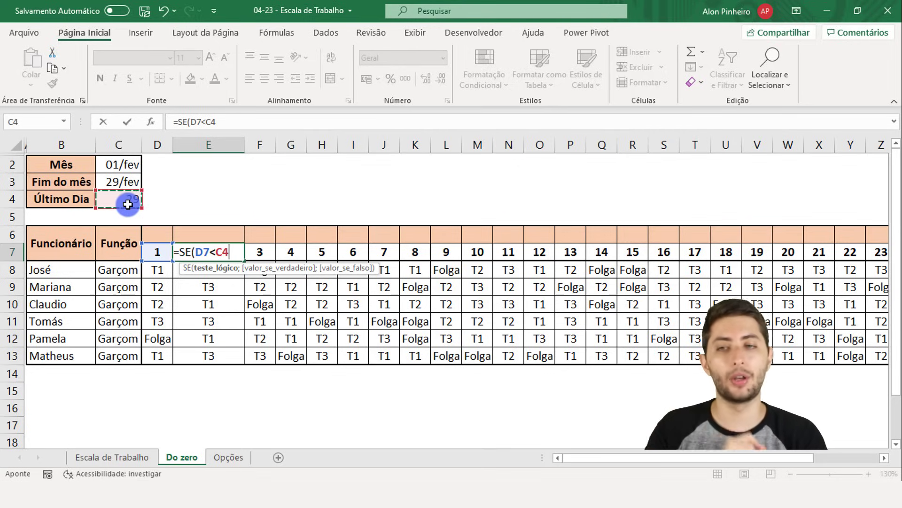
type(";")
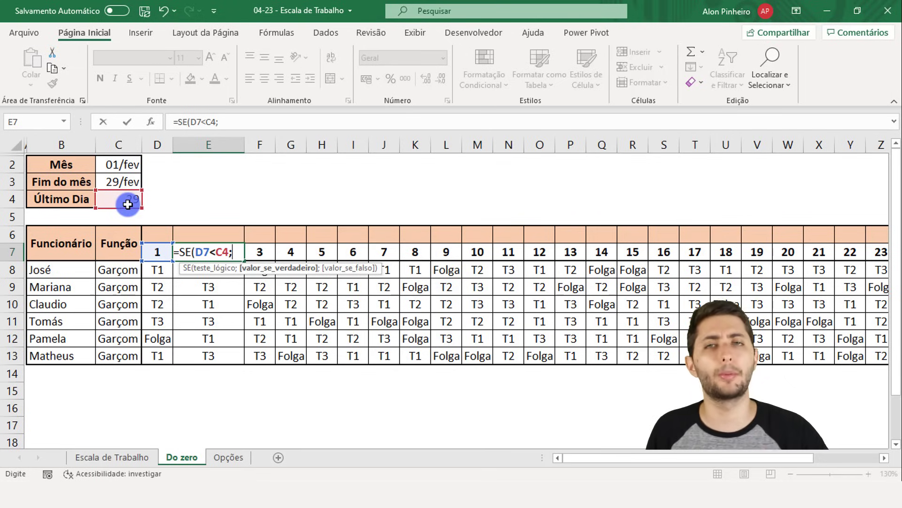
left_click(159, 249)
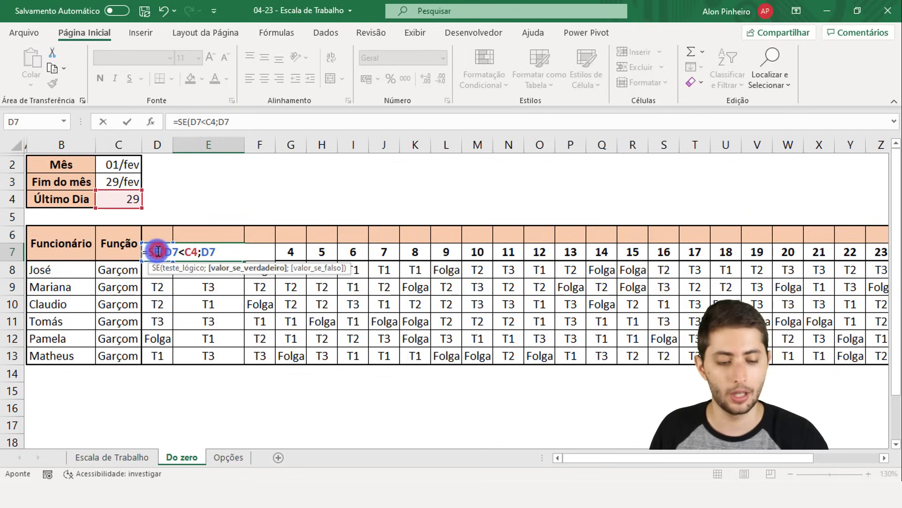
type("+1")
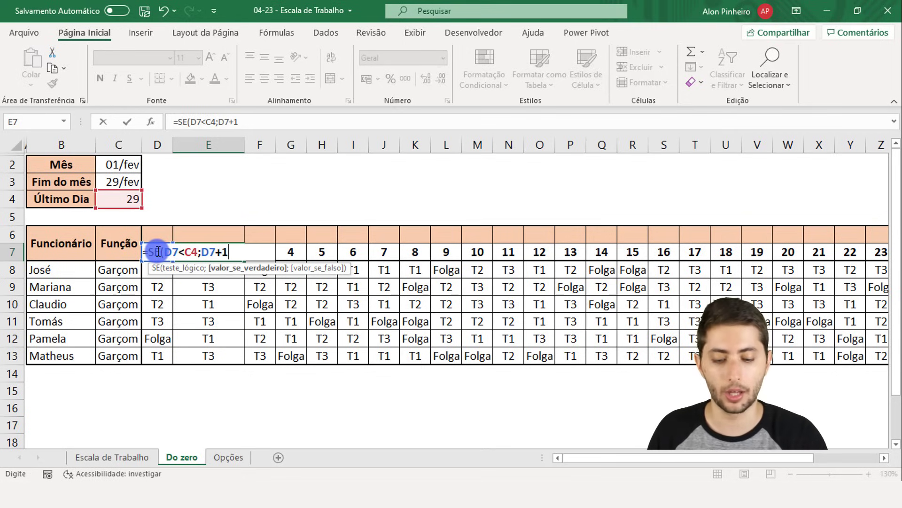
type(";")
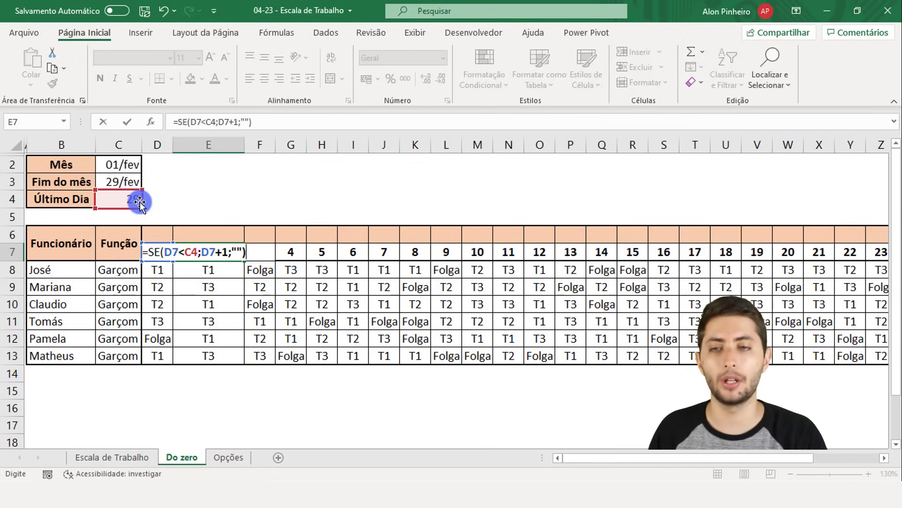
key("Return")
left_click(211, 250)
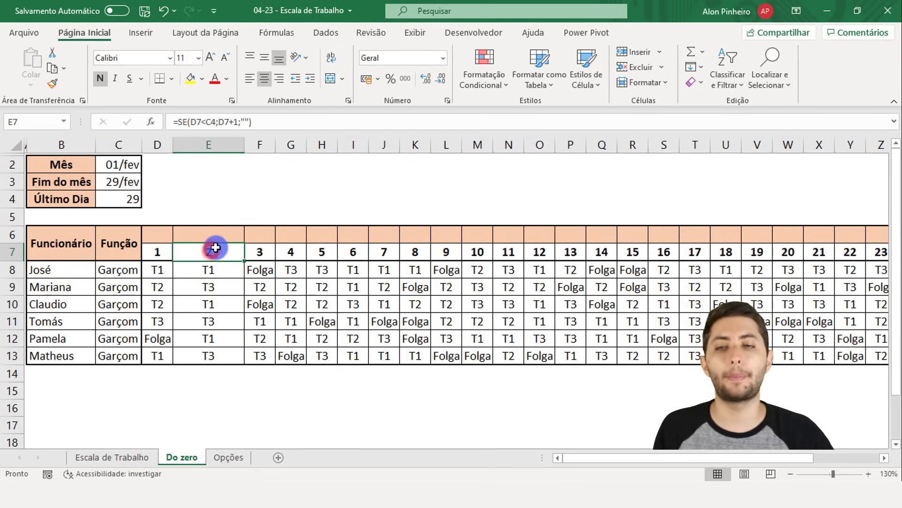
- Widen column E further and review the E7 formula with its references to D7 and C4
left_click(170, 250)
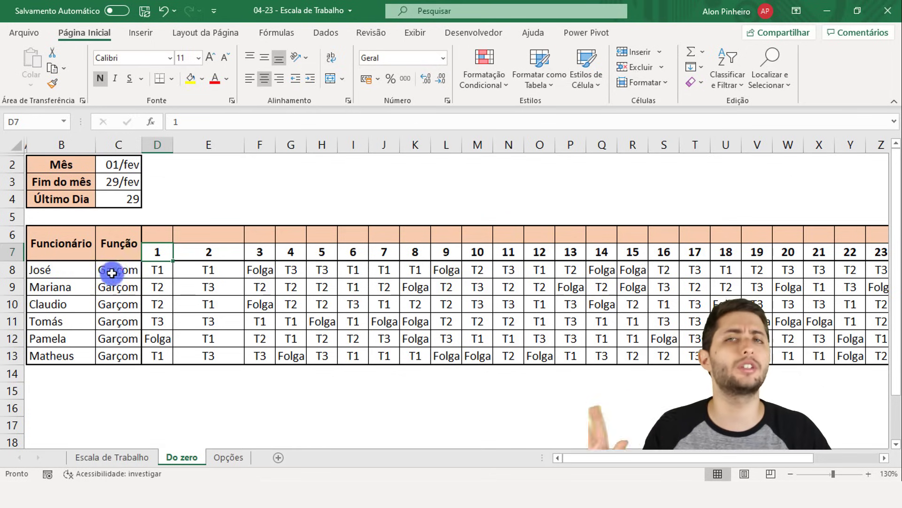
left_click(220, 251)
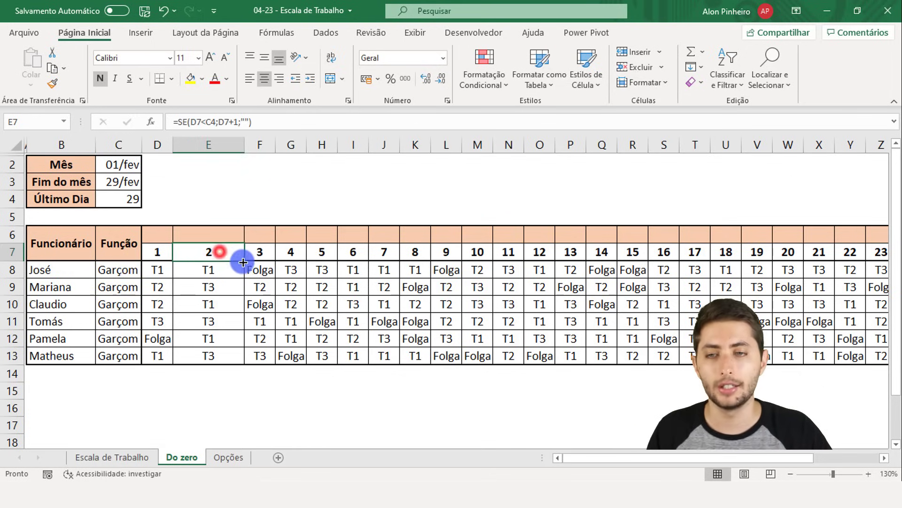
scroll(218, 250, "down", 2)
left_click_drag(218, 250, 872, 254)
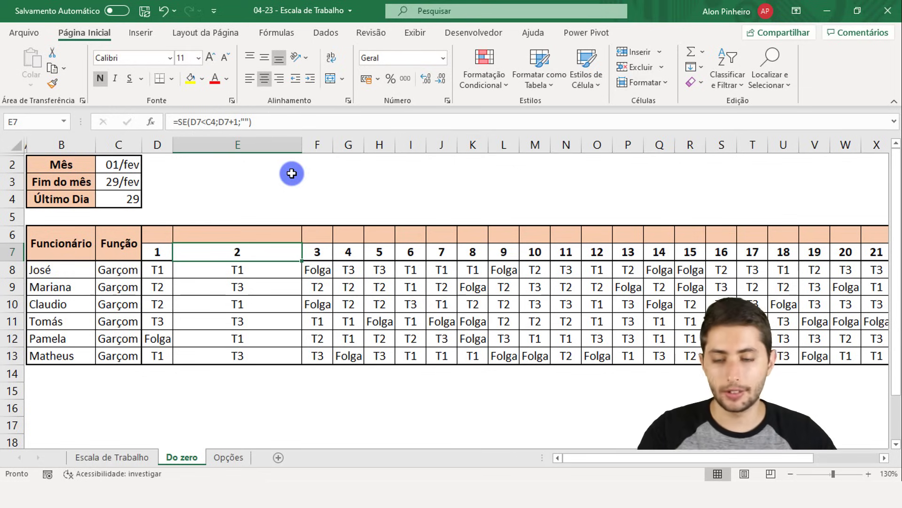
key("F2")
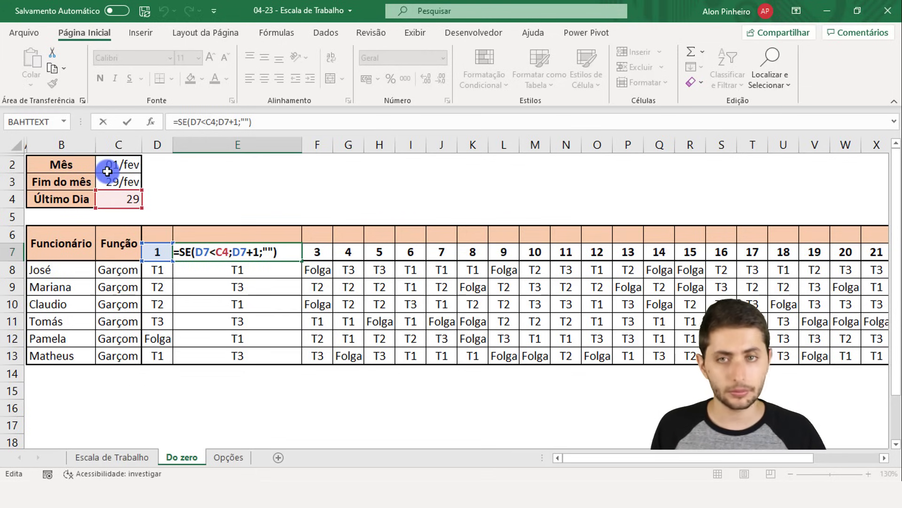
key("ctrl+Return")
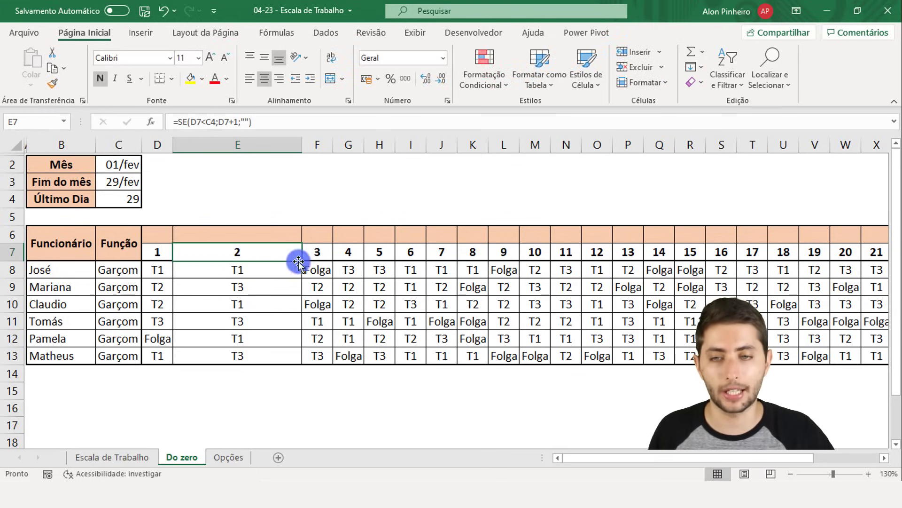
- Fill the conditional E7 formula across the day-number row to AH7 and check the references in E7
left_click_drag(302, 259, 841, 259)
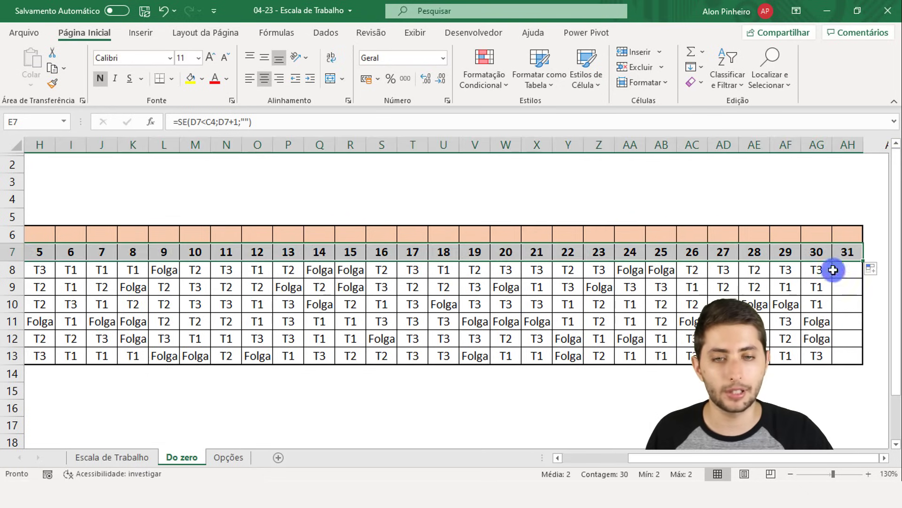
left_click_drag(636, 463, 545, 470)
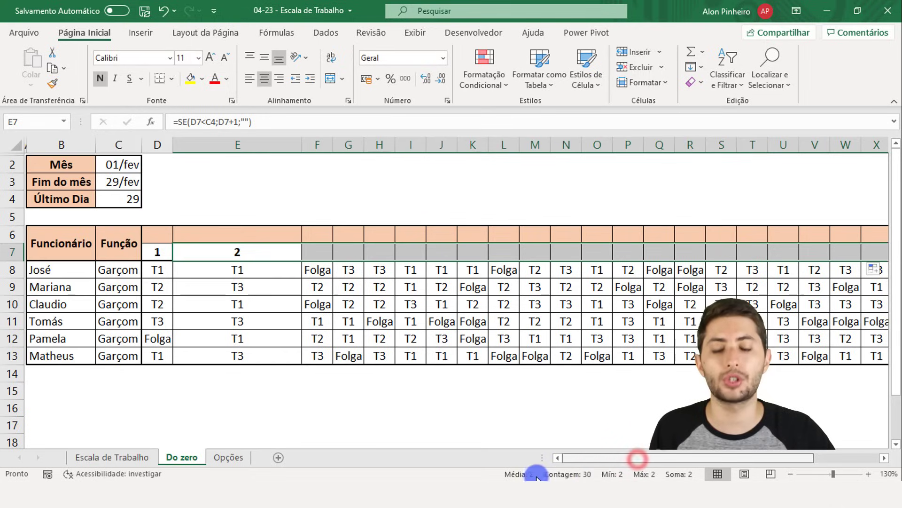
double_click(276, 250)
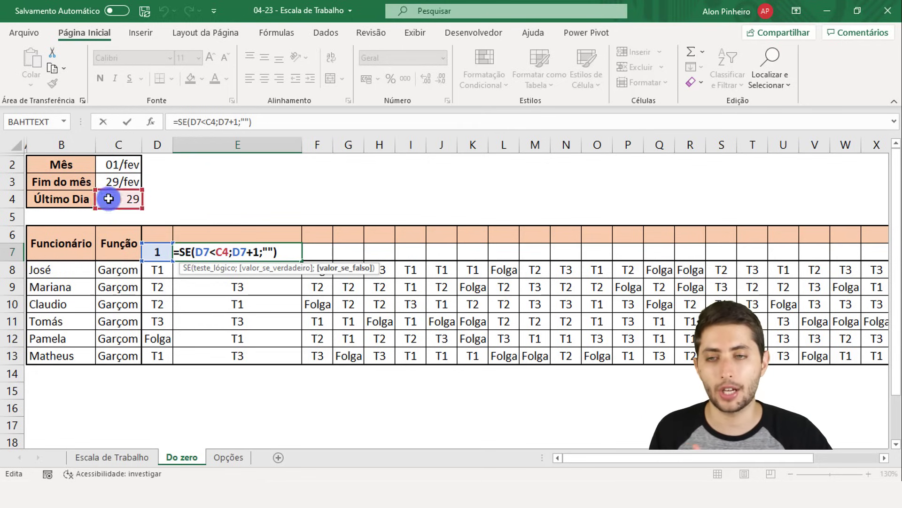
key("Escape")
- Examine the last-day cell reference in each filled formula from F7 to I7 and return to E7
left_click(320, 253)
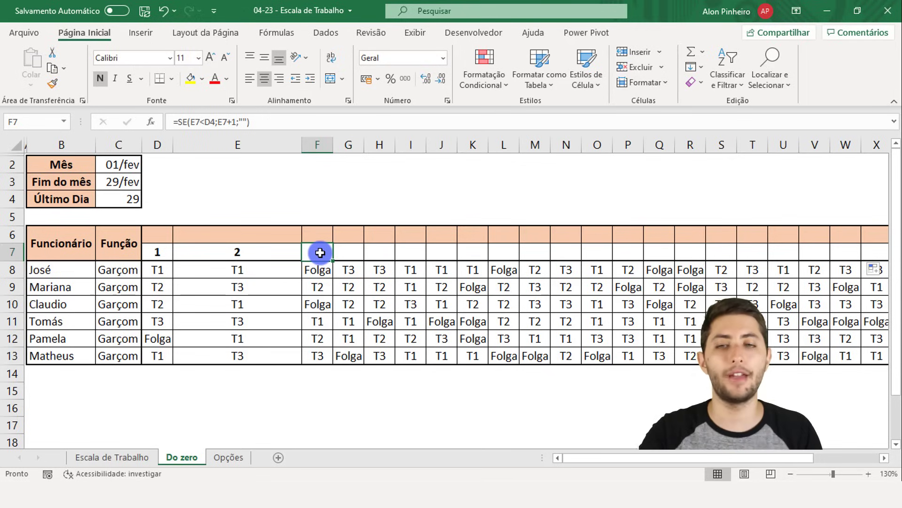
key("F2")
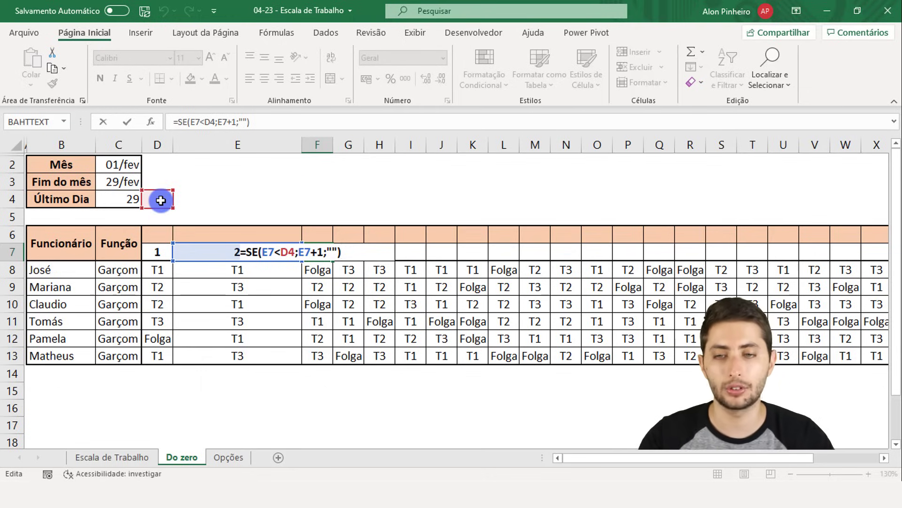
key("Tab")
key("F2")
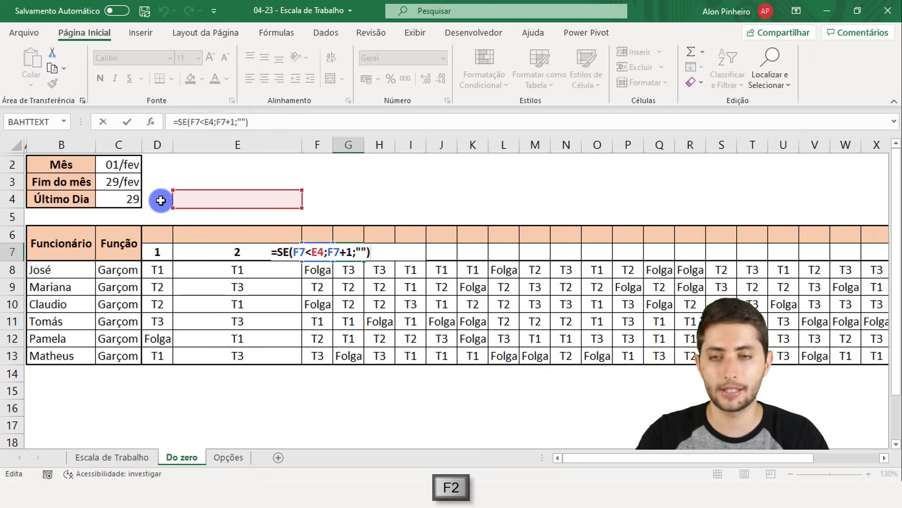
key("Tab")
key("F2")
key("Tab")
key("F2")
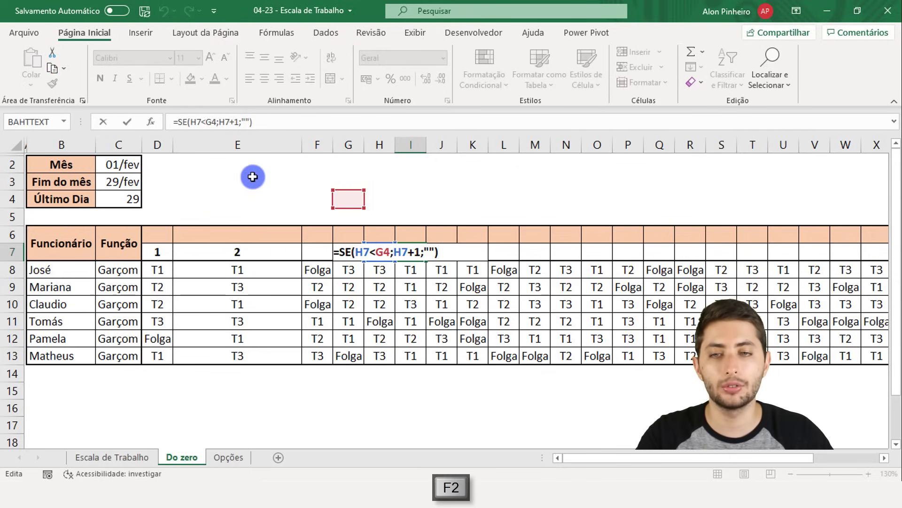
key("ctrl+Return")
key("Left")
key("Left")
key("Left")
key("Left")
key("Left")
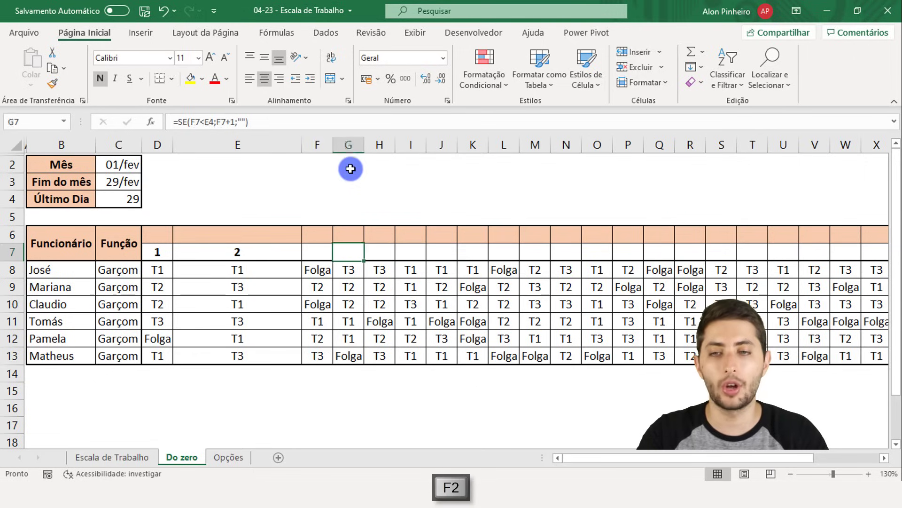
key("Right")
- Make the C4 reference in E7 absolute, giving =SE(D7<$C$4;D7+1;"")
key("F2")
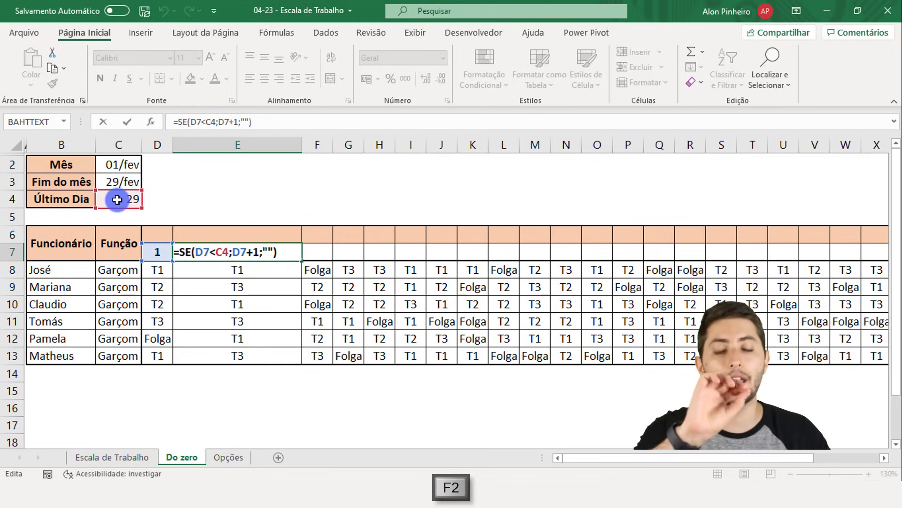
double_click(220, 255)
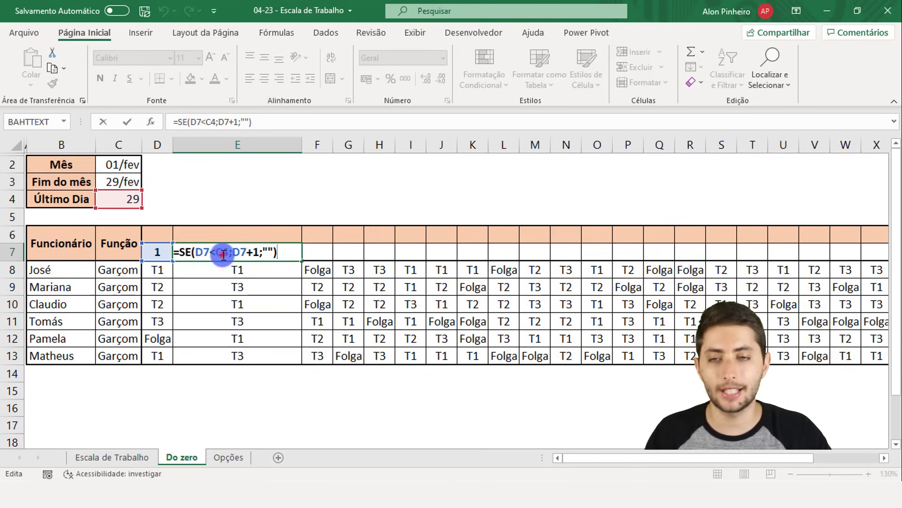
left_click(224, 255)
key("ctrl+2")
left_click_drag(210, 242, 235, 261)
key("Escape")
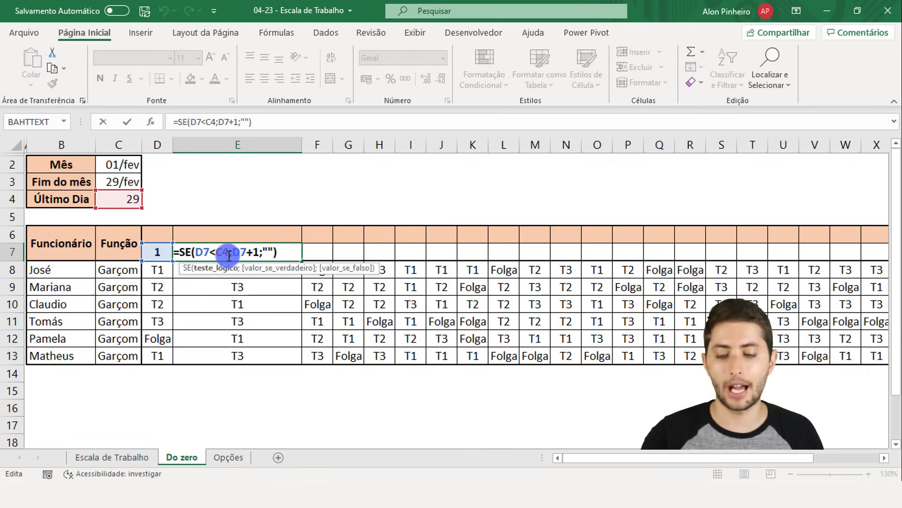
key("F4")
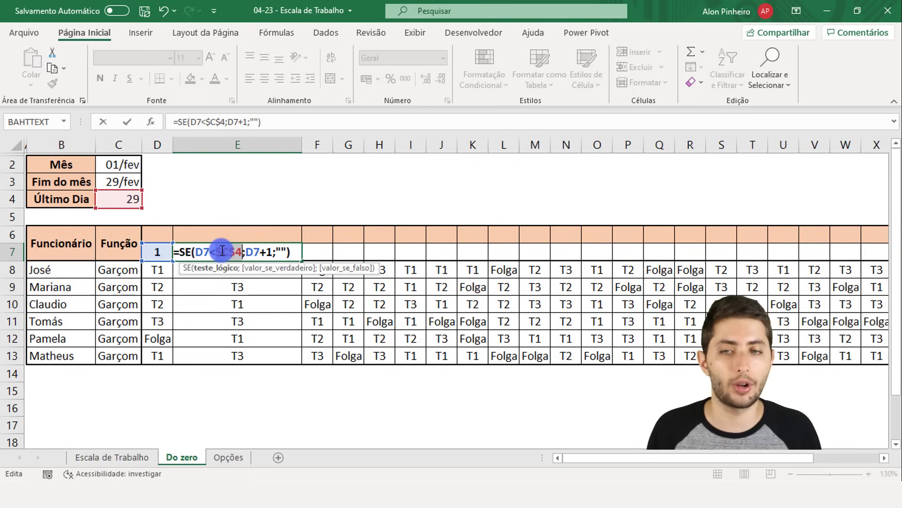
key("Return")
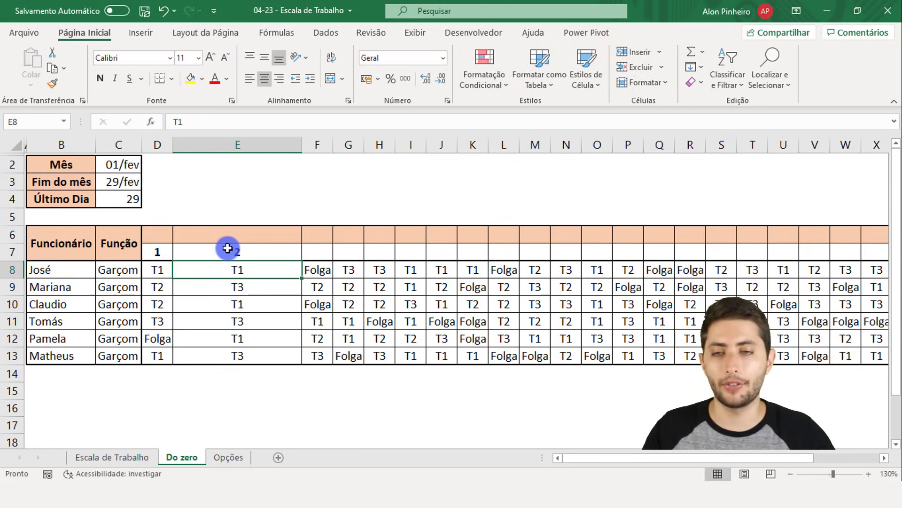
- Fill the E7 formula across the day-number row to AH7 and check the last cell of the row
scroll(227, 249, "down", 1)
left_click(228, 239)
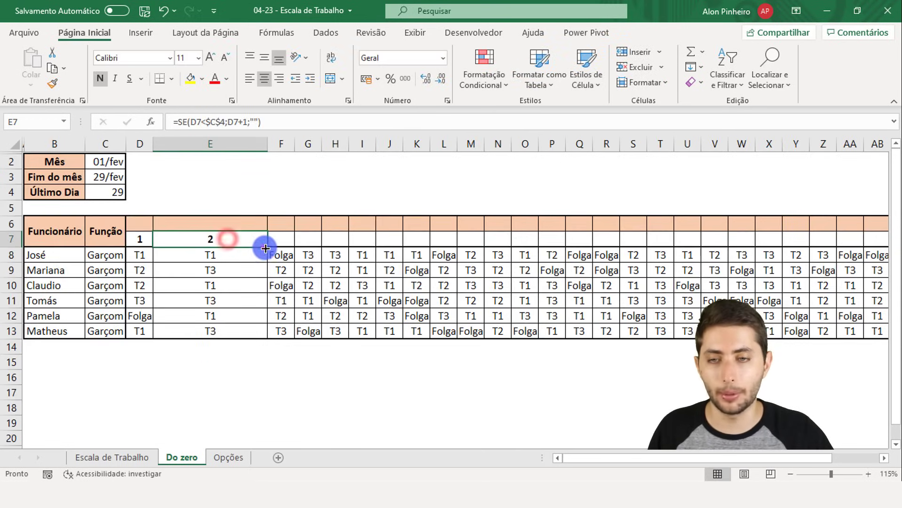
left_click_drag(265, 248, 812, 252)
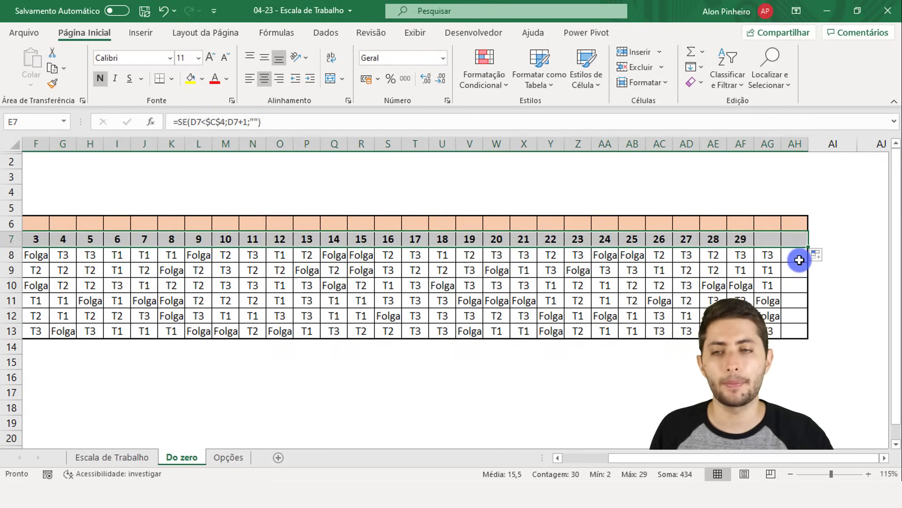
key("Left")
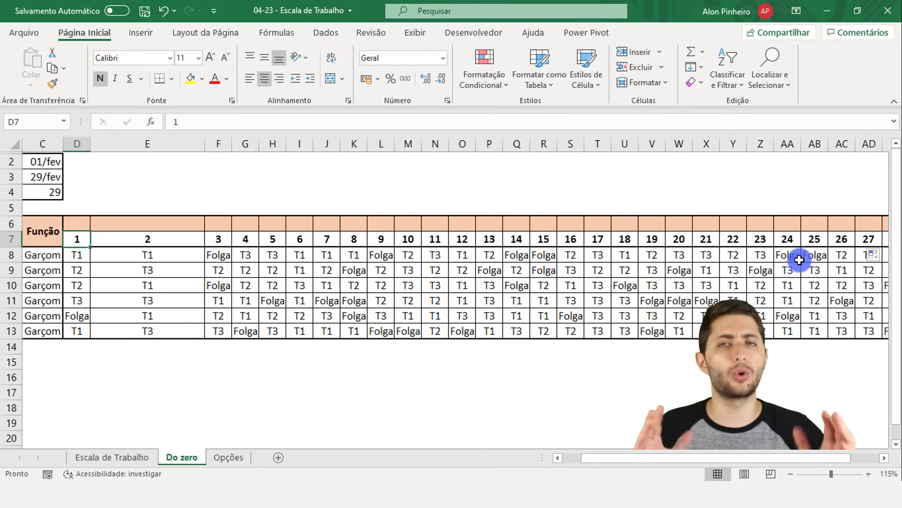
key("Right")
key("ctrl+Right")
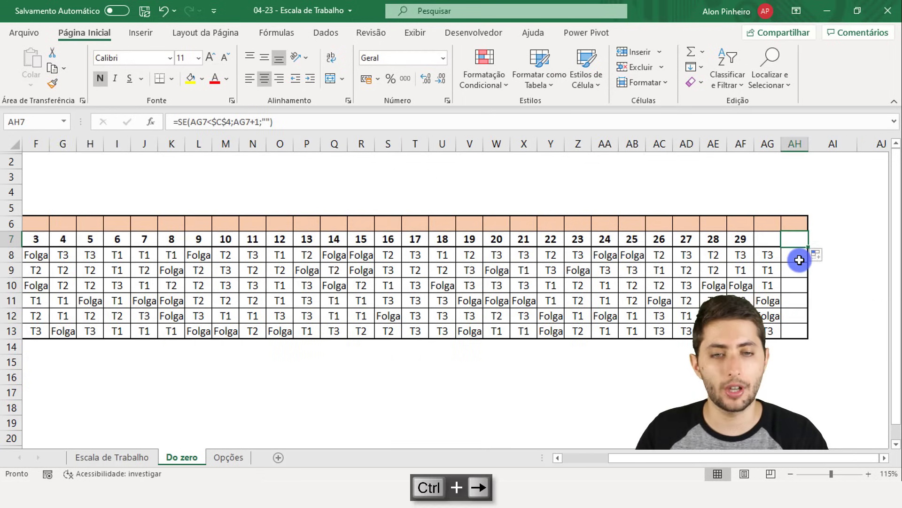
- Test the day-number row by choosing 01/mai as the month in C2 and checking the last day cell, AH7
key("ctrl+Home")
scroll(247, 371, "down", 1)
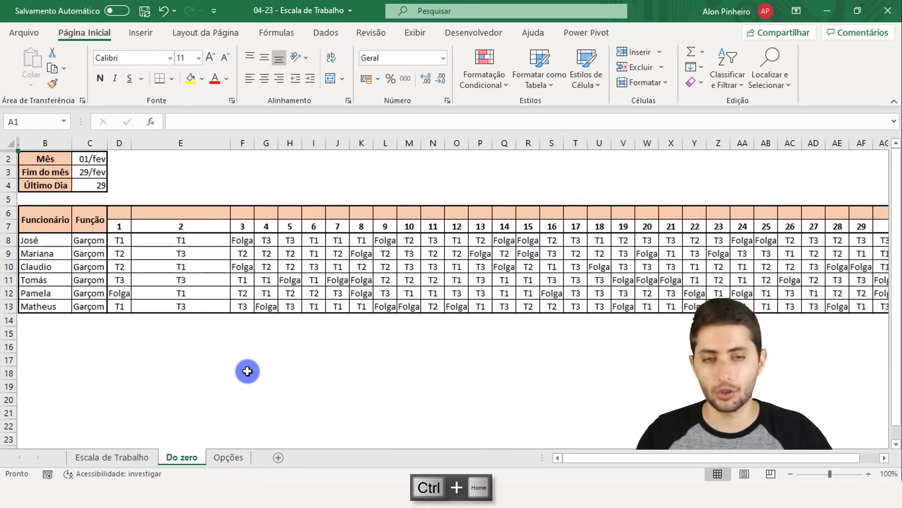
scroll(241, 357, "down", 1)
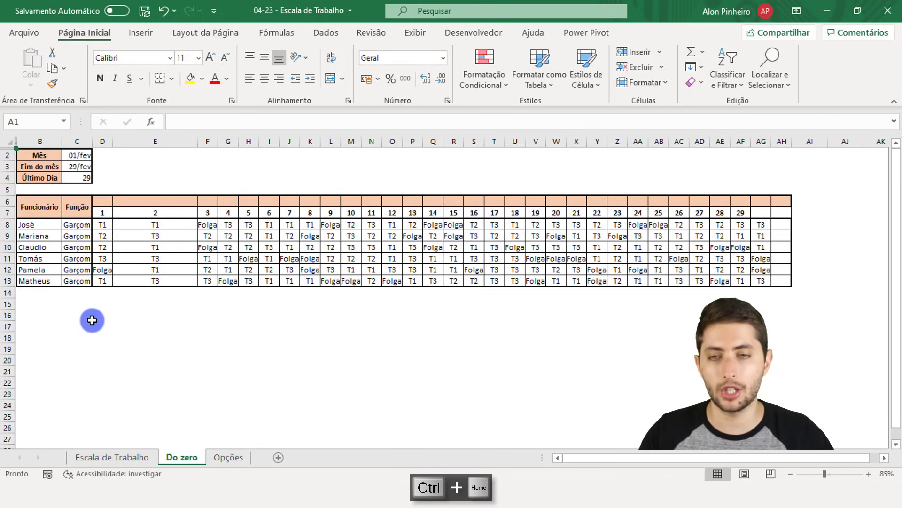
left_click(869, 474)
left_click(868, 473)
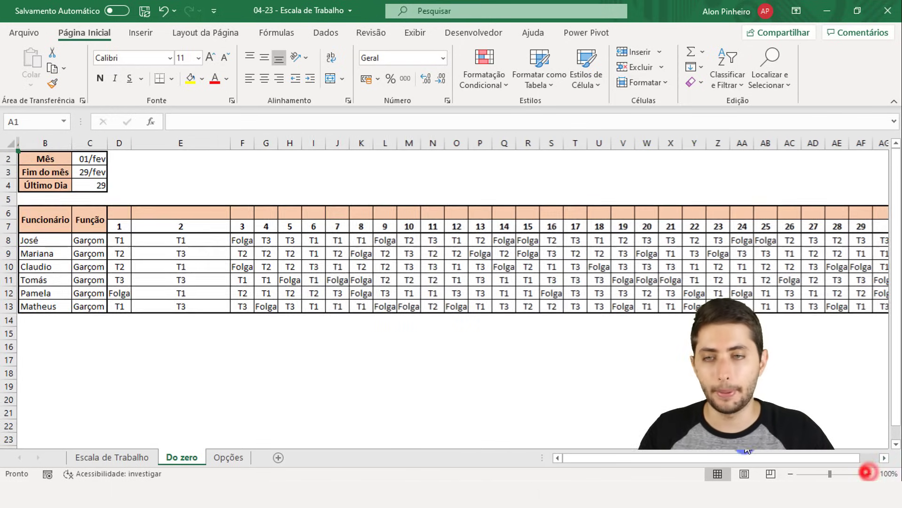
left_click(88, 159)
left_click(112, 158)
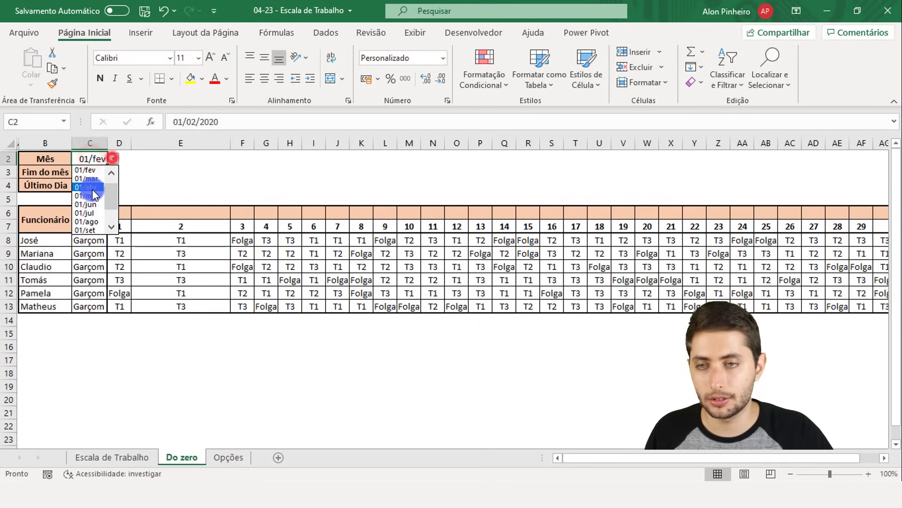
left_click(90, 196)
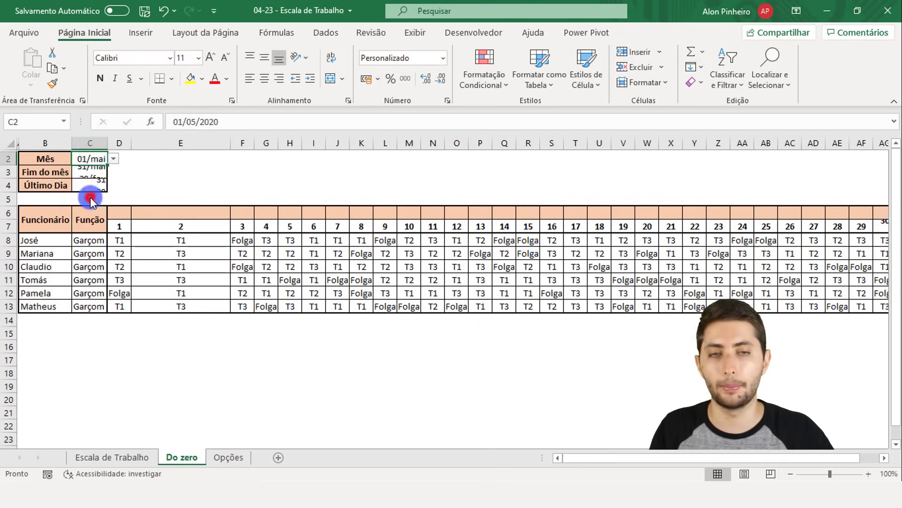
left_click_drag(720, 460, 745, 461)
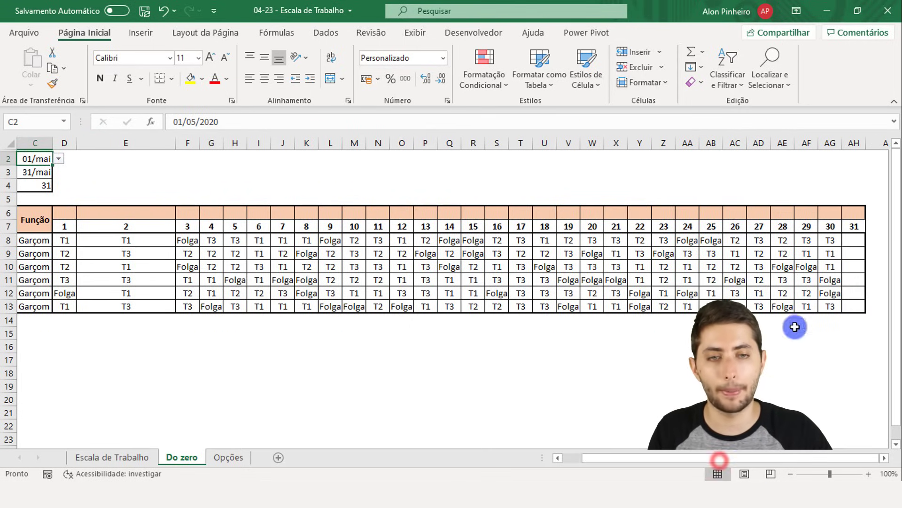
left_click(852, 227)
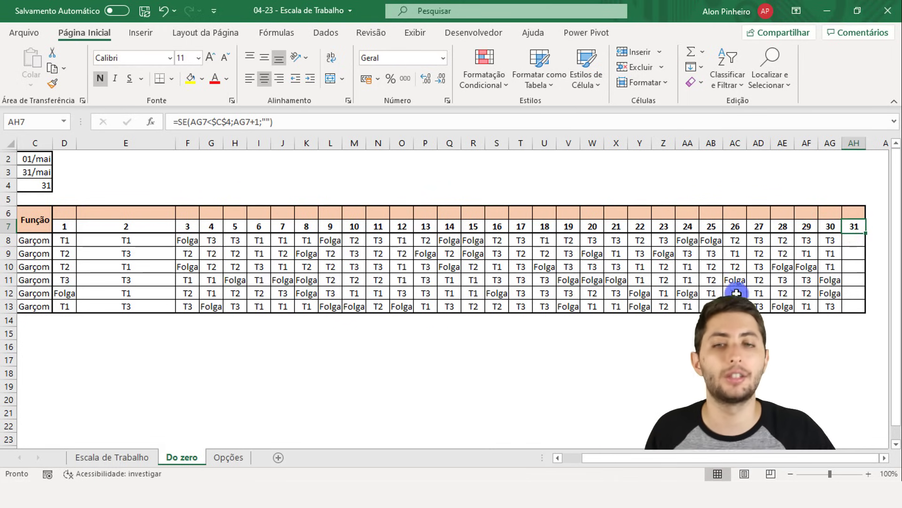
left_click_drag(614, 459, 564, 467)
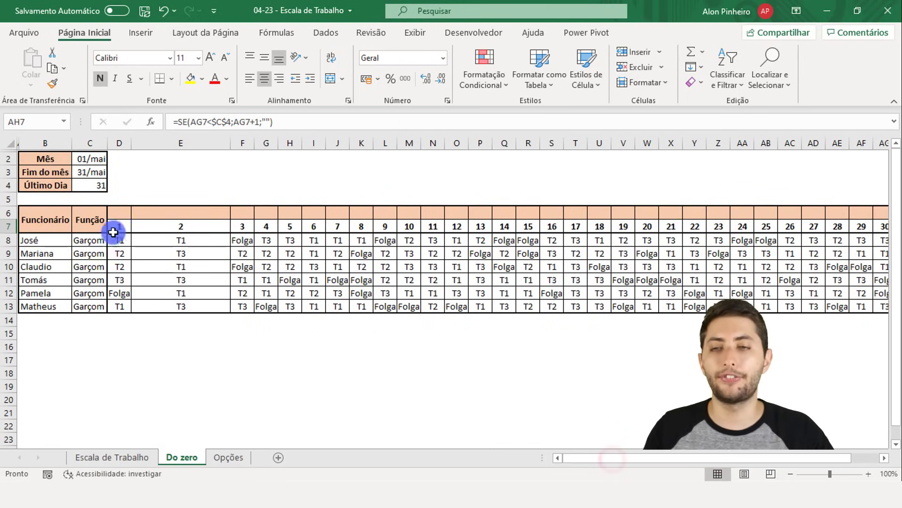
- Examine the empty weekday cell D6, the day numbers in D7 and H7, and the month date in C2
left_click(120, 212)
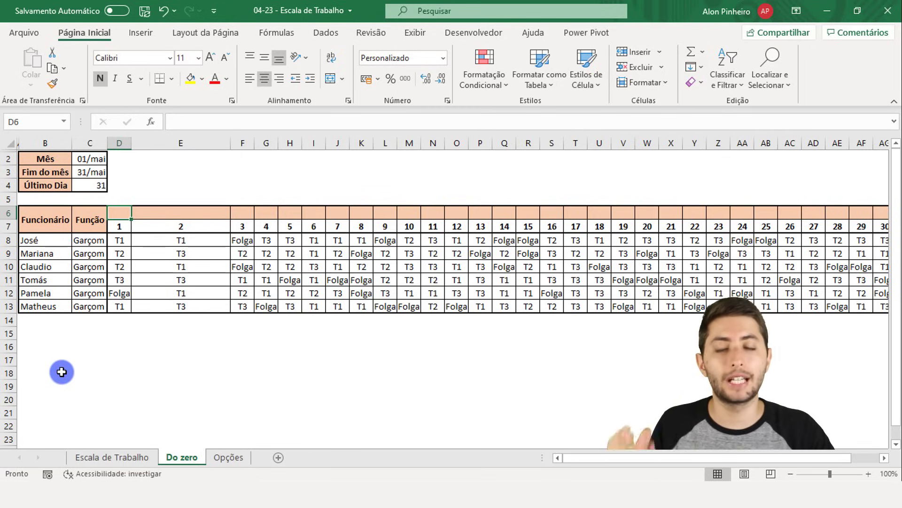
left_click(124, 224)
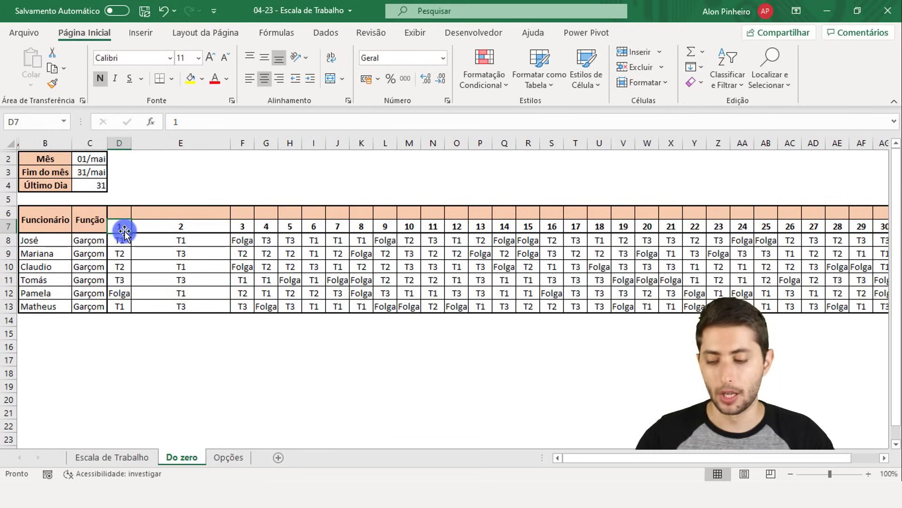
left_click(88, 158)
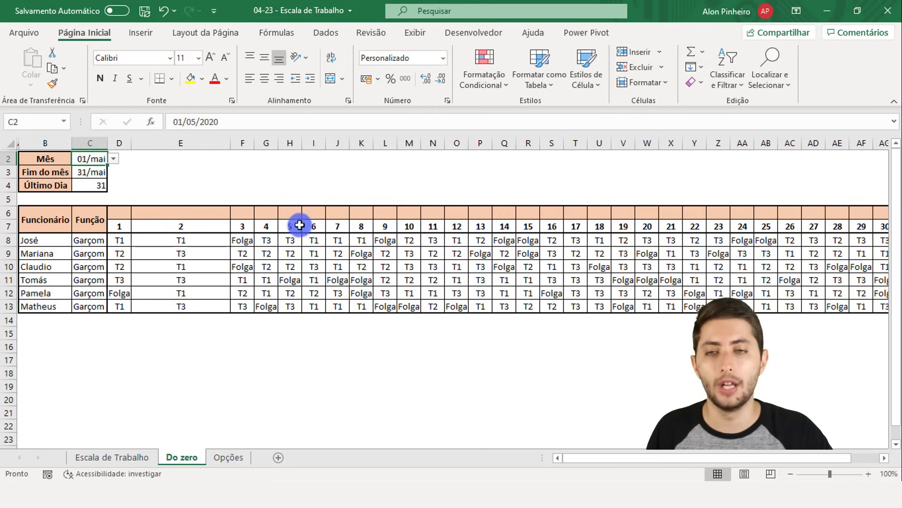
left_click(299, 227)
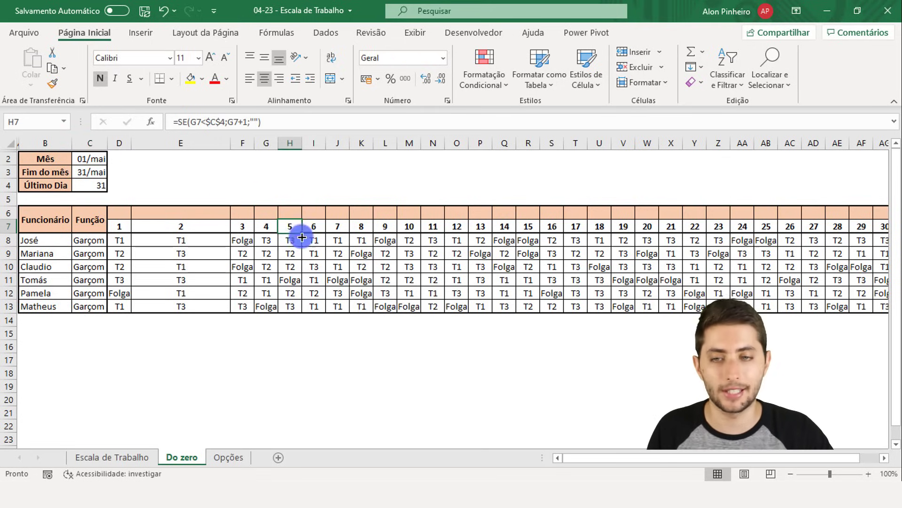
- Set the month in C2 to 01/ago and check the day-5 cell, H7
left_click(94, 155)
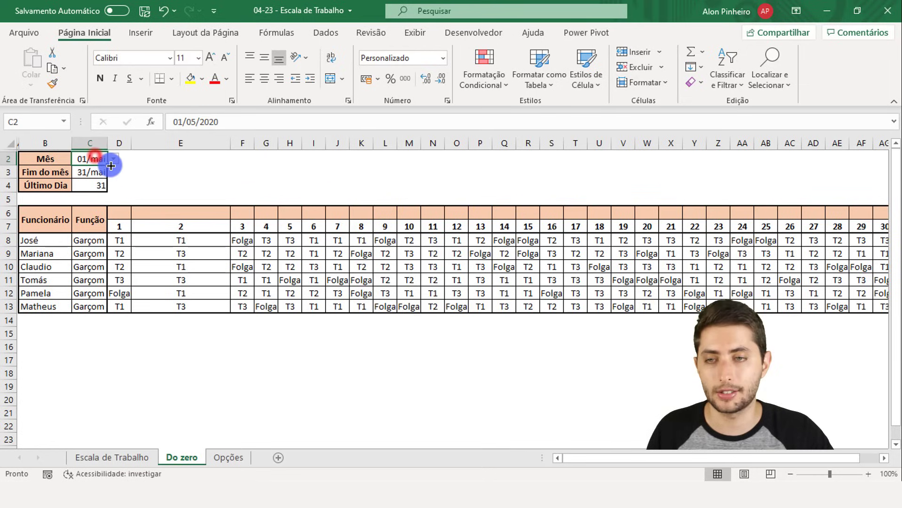
left_click(113, 158)
left_click(91, 197)
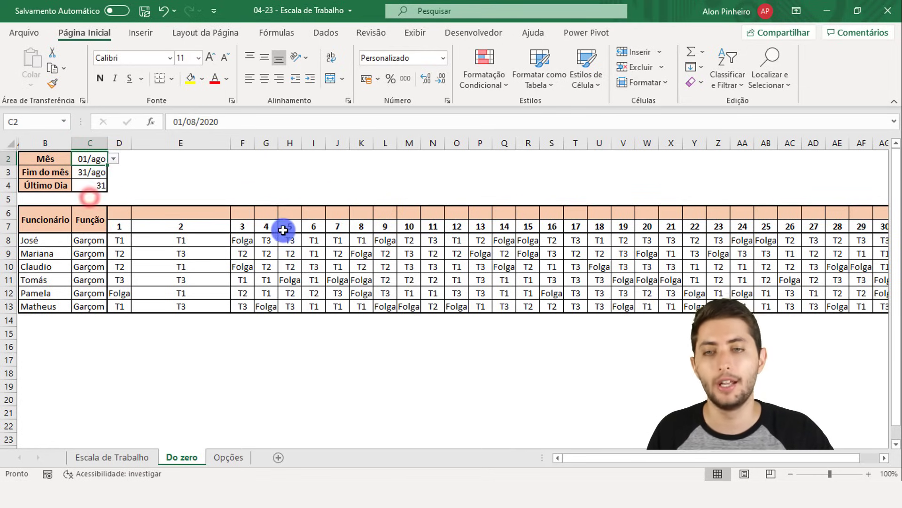
left_click(290, 228)
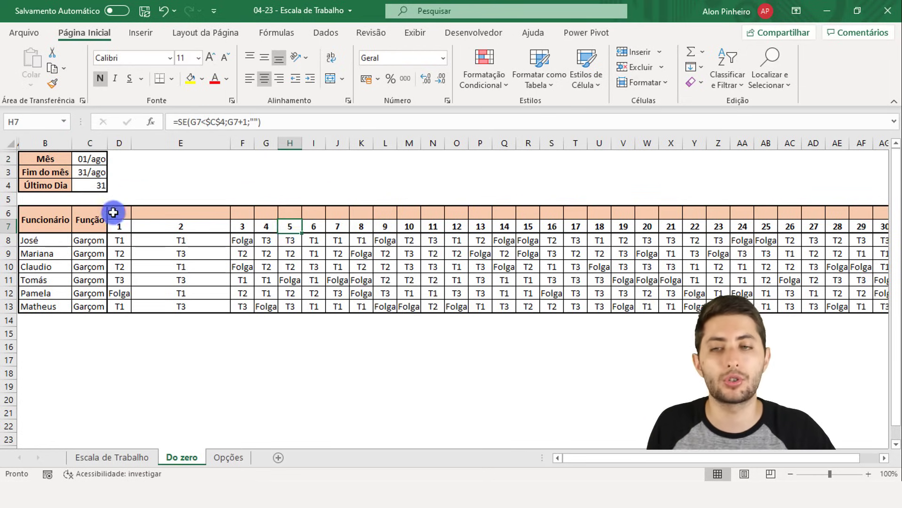
left_click(127, 216)
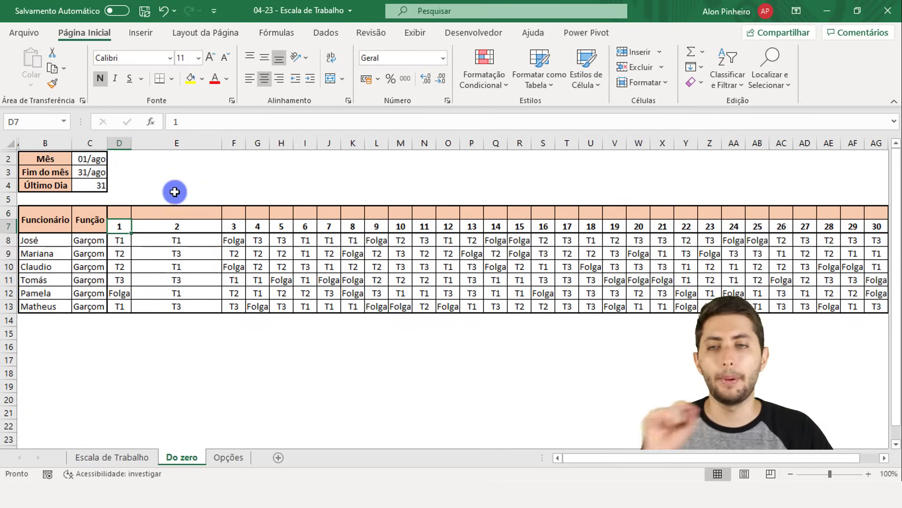
- Narrow column E to match the other day columns and widen column D to make room for a formula
left_click_drag(223, 145, 162, 147)
scroll(131, 212, "up", 2, "ctrl")
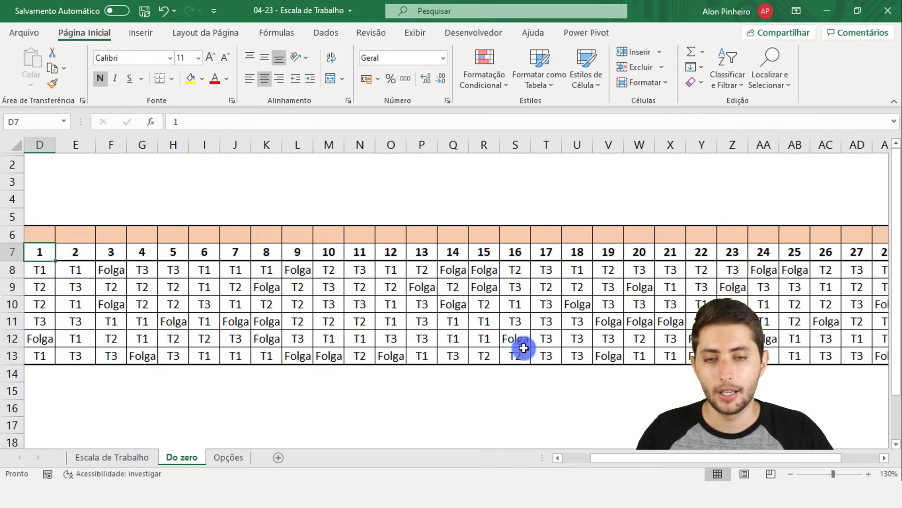
left_click_drag(616, 459, 613, 458)
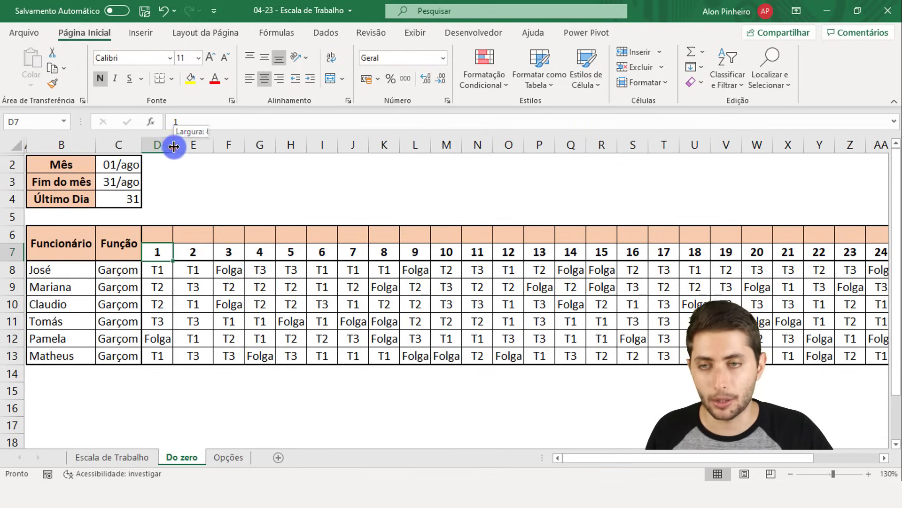
left_click_drag(173, 146, 242, 142)
- Review the day number in D7 and the full date stored in C2, leaving both cells unedited
left_click(206, 232)
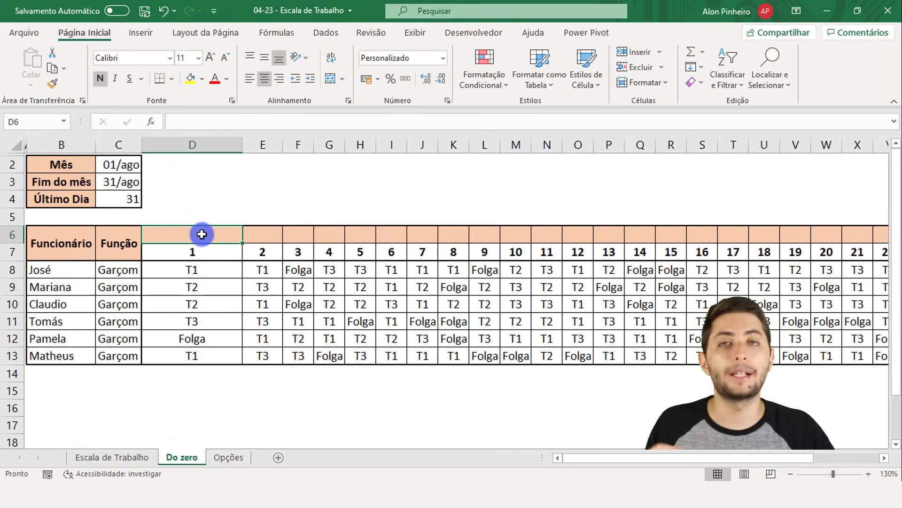
left_click(201, 252)
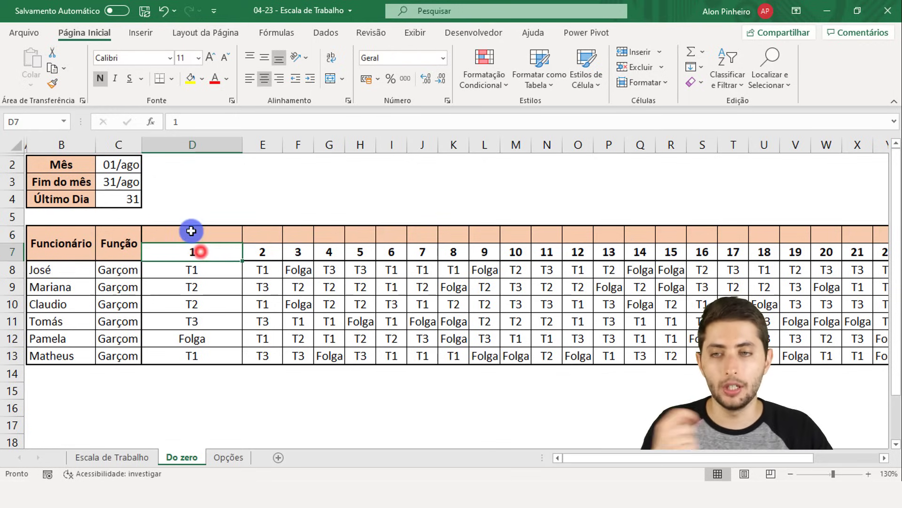
left_click(123, 166)
key("F2")
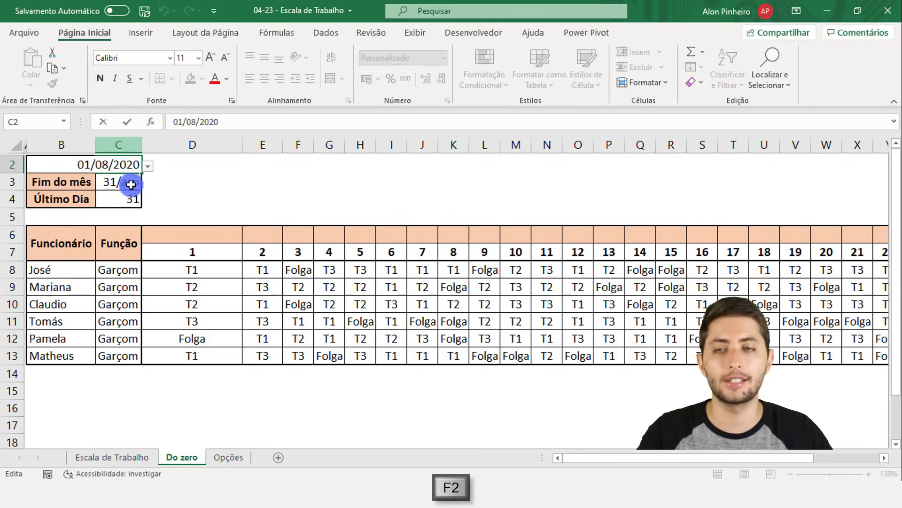
key("Escape")
- Start a DATA formula in the weekday cell D6 with ANO(C2) as its year argument
left_click(200, 239)
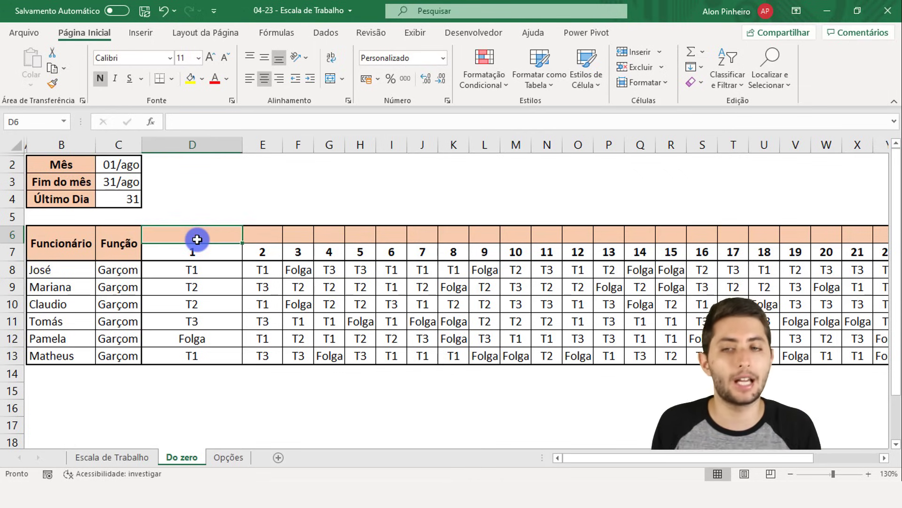
type("=data")
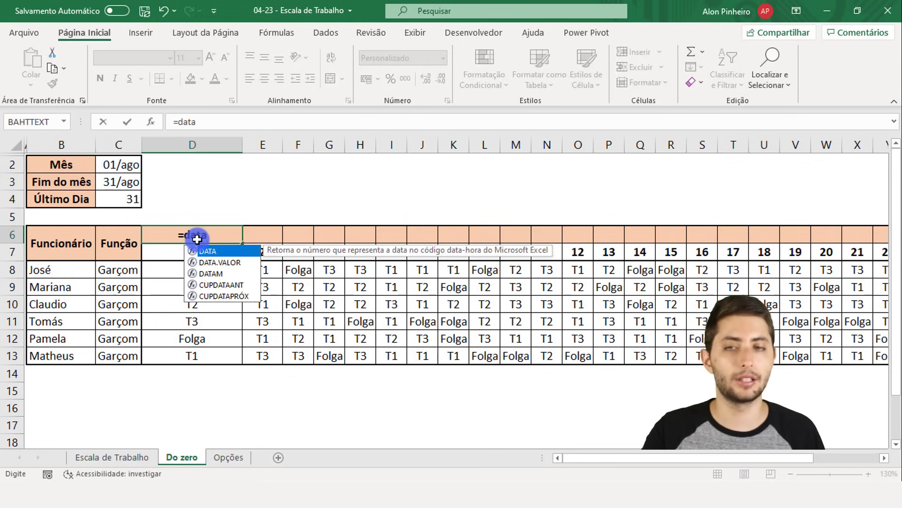
key("Tab")
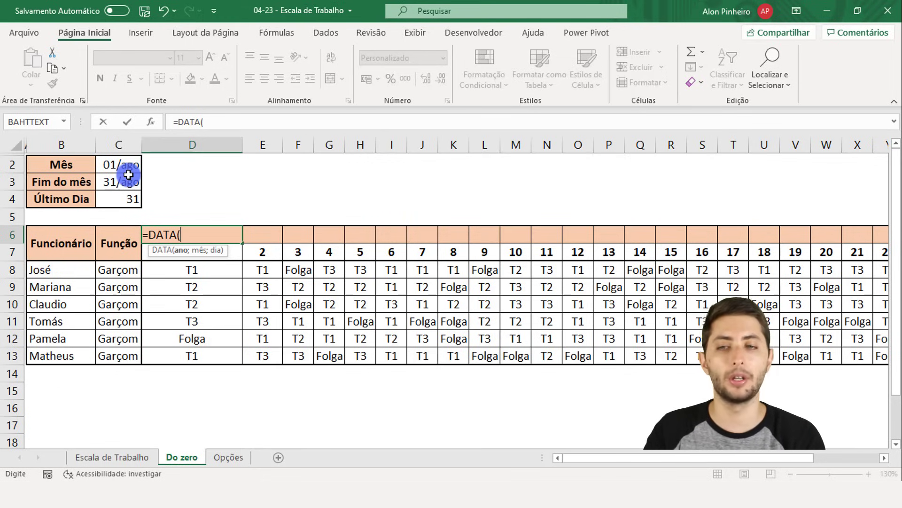
type("ano")
key("Tab")
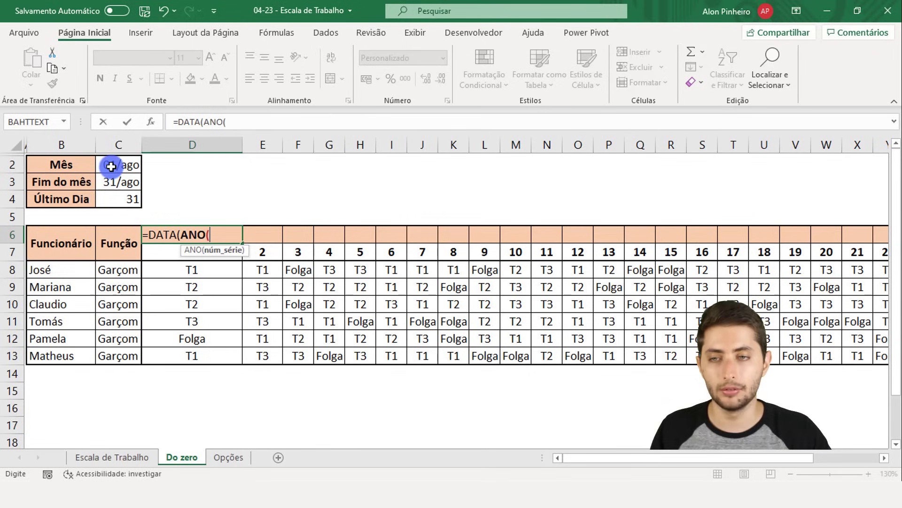
left_click(111, 166)
type(")")
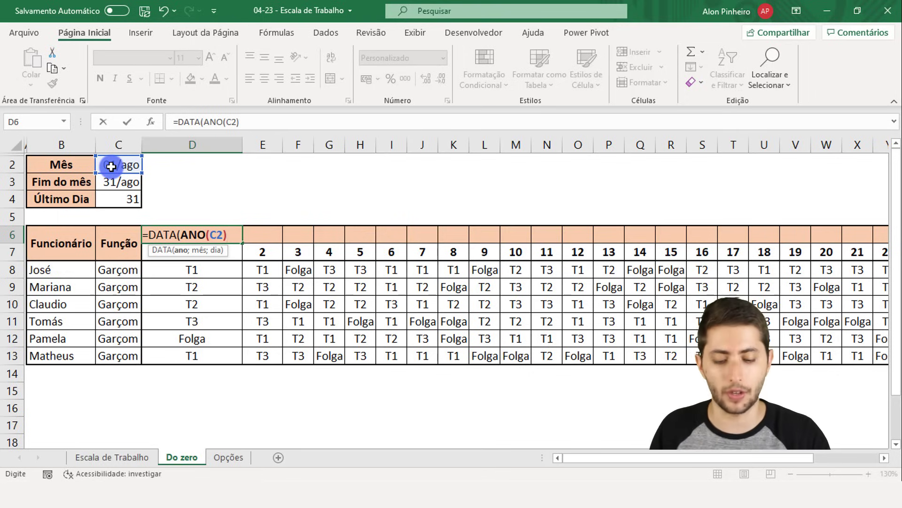
- Add MÊS(C2) as the month argument of the DATA formula in D6 and move on to the day argument
type(";")
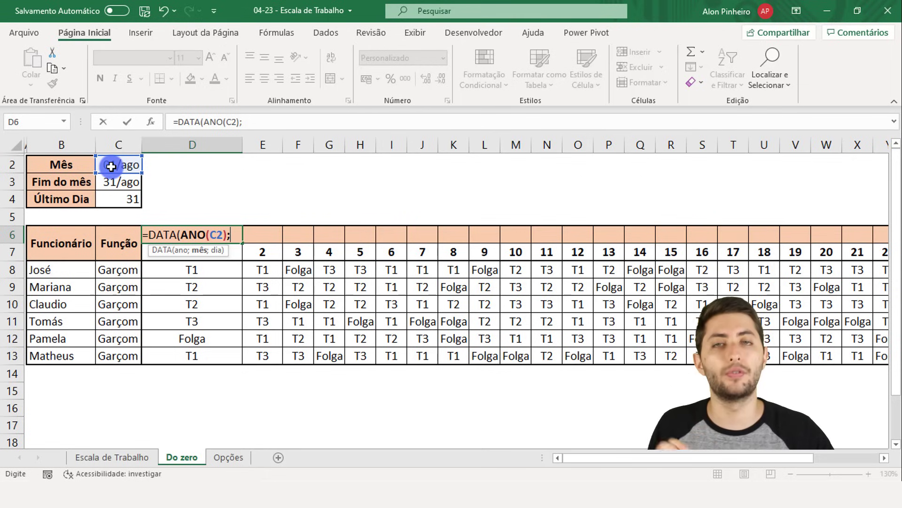
type("mês")
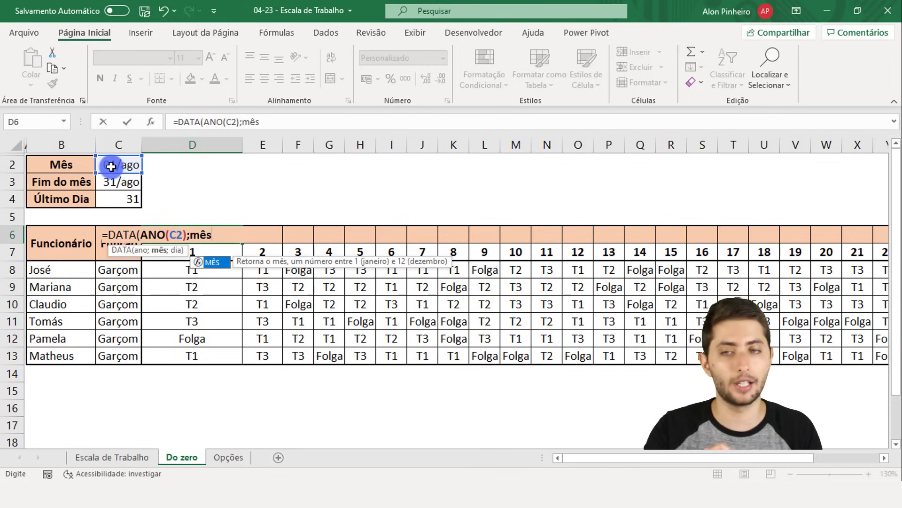
key("Tab")
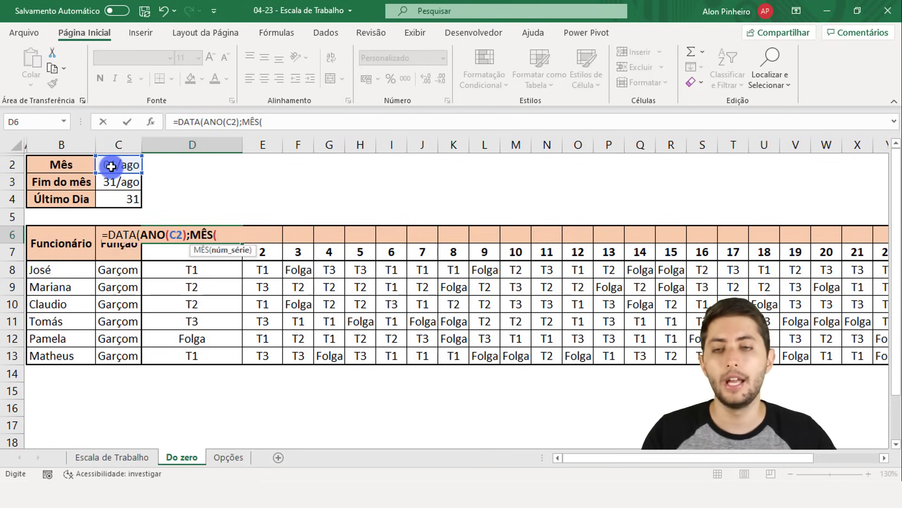
left_click(111, 166)
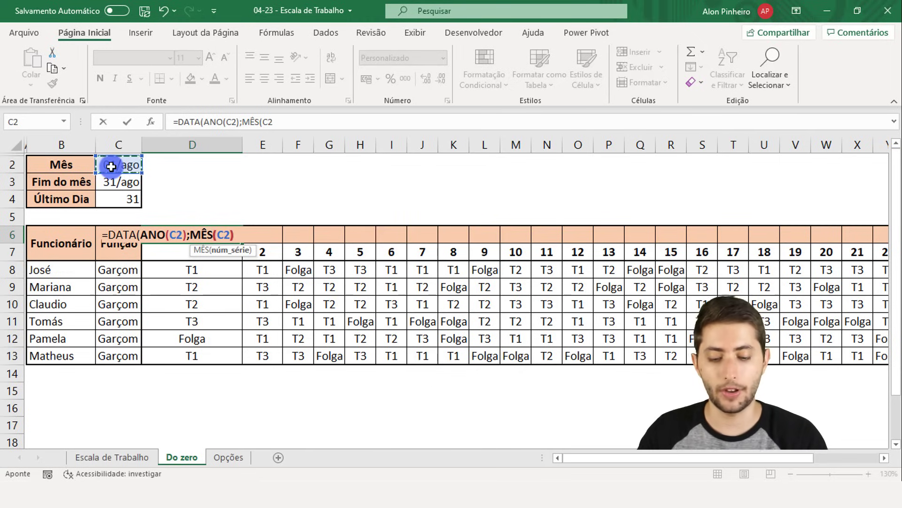
type(");")
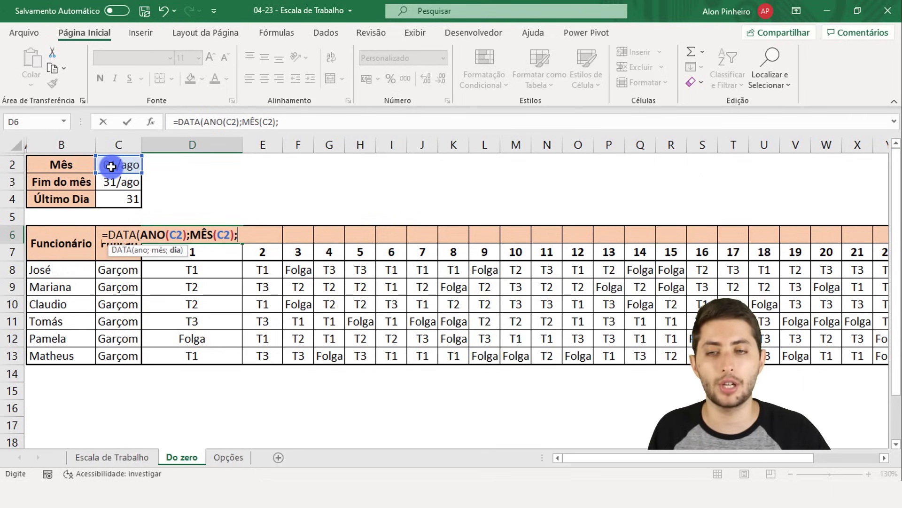
- Finish the DATA formula in D6 with D7 as its day argument and reselect the cell
left_click(204, 250)
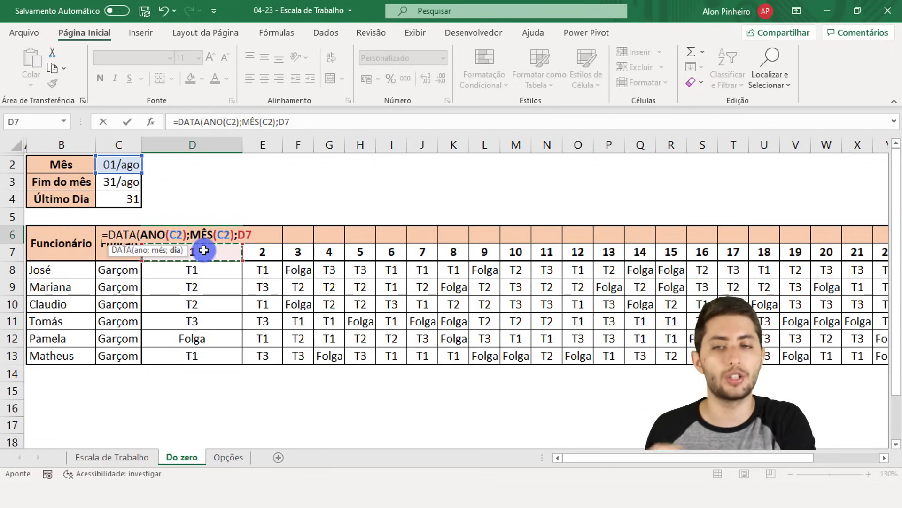
type(")")
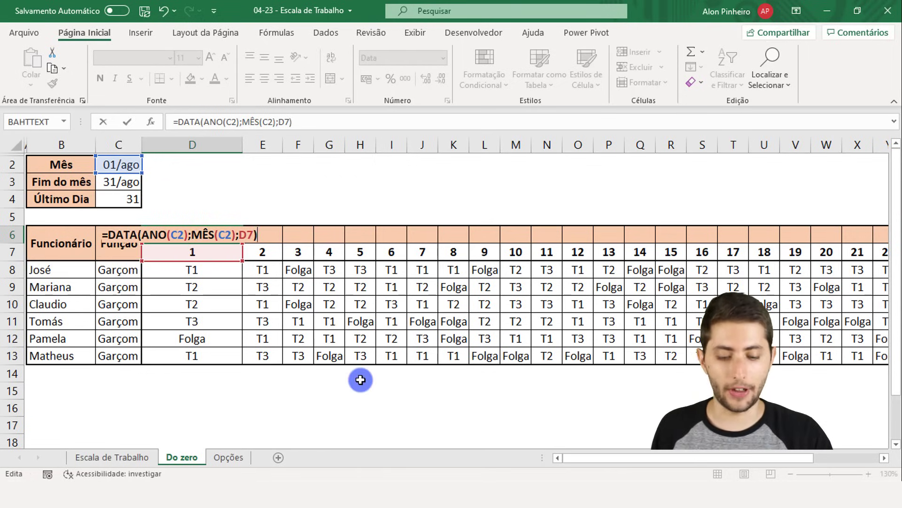
key("Return")
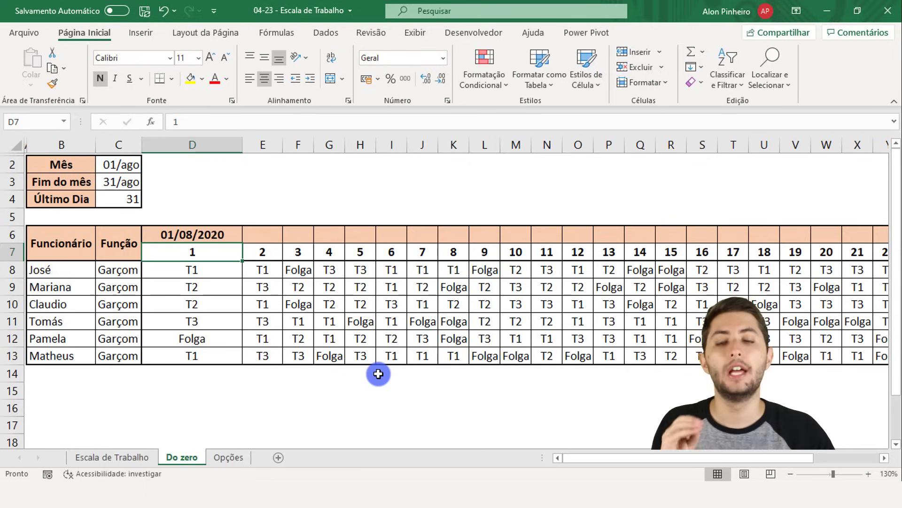
left_click(185, 235)
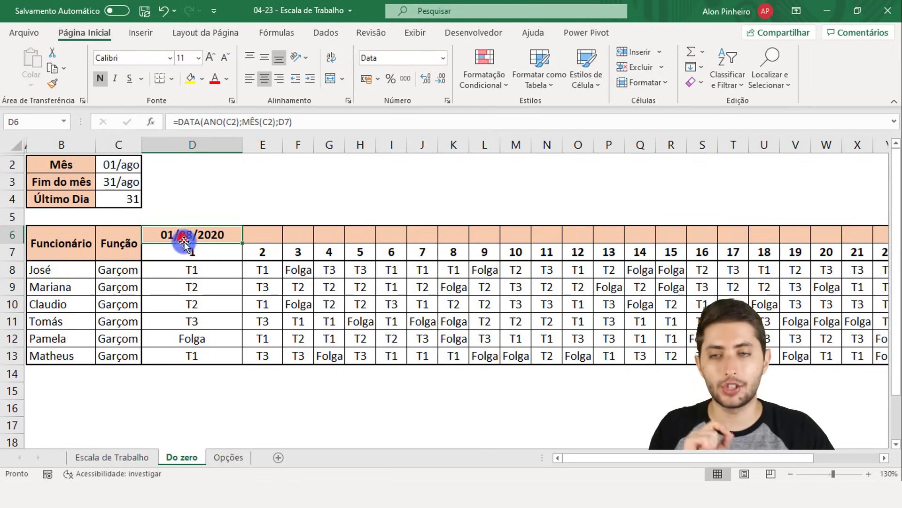
left_click(185, 247)
left_click(185, 235)
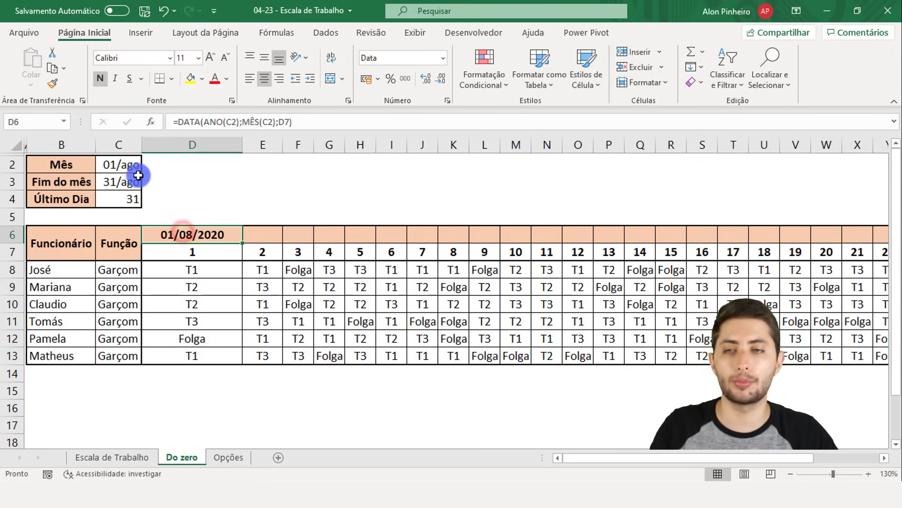
- Switch the month in C2 to 01/mai to test the date formula in D6
left_click(127, 165)
left_click(148, 165)
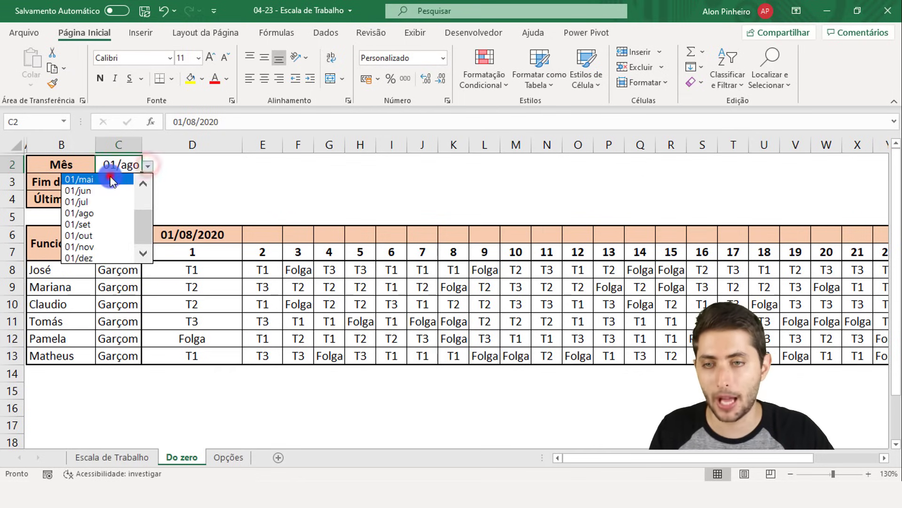
left_click(109, 176)
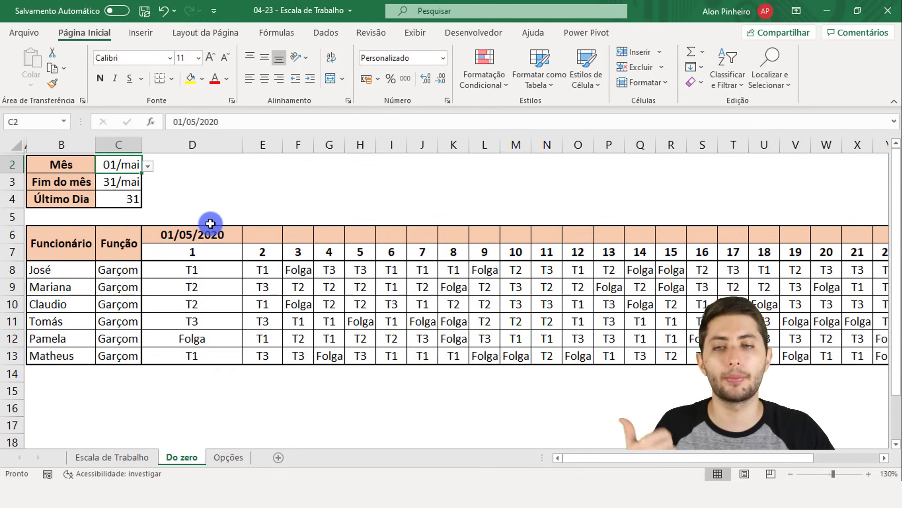
left_click(219, 228)
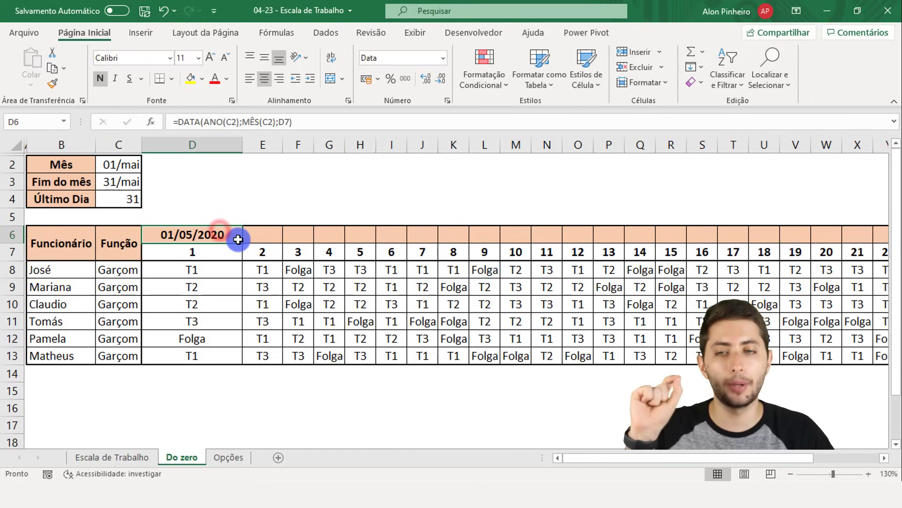
- Make both C2 references in the D6 formula absolute as $C$2, leaving D7 relative
double_click(204, 238)
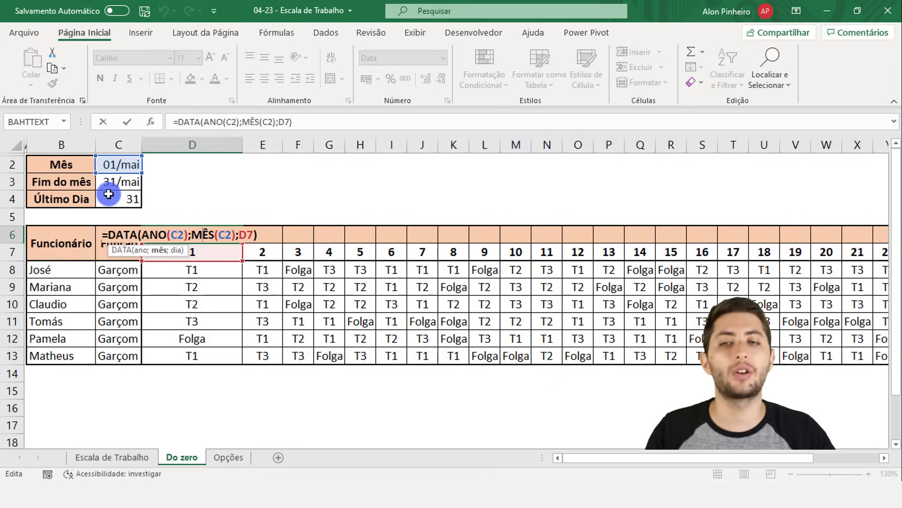
left_click(182, 237)
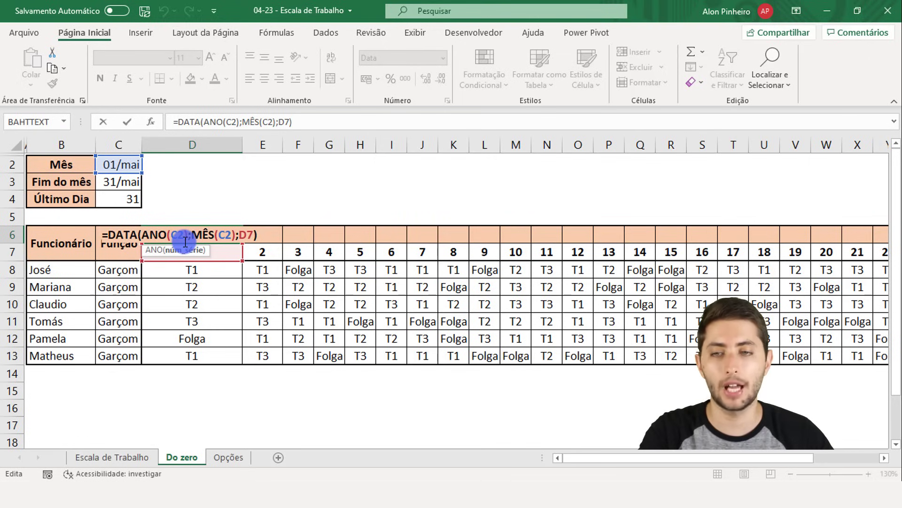
key("F4")
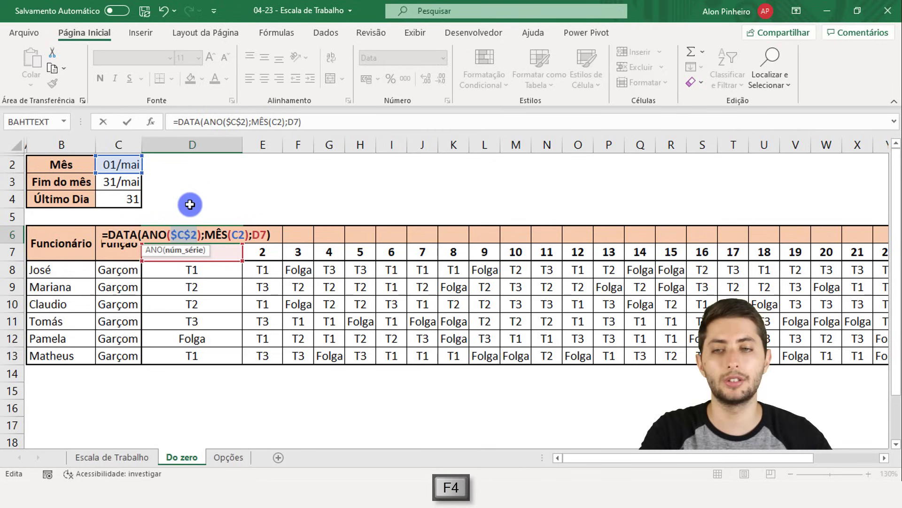
left_click(248, 234)
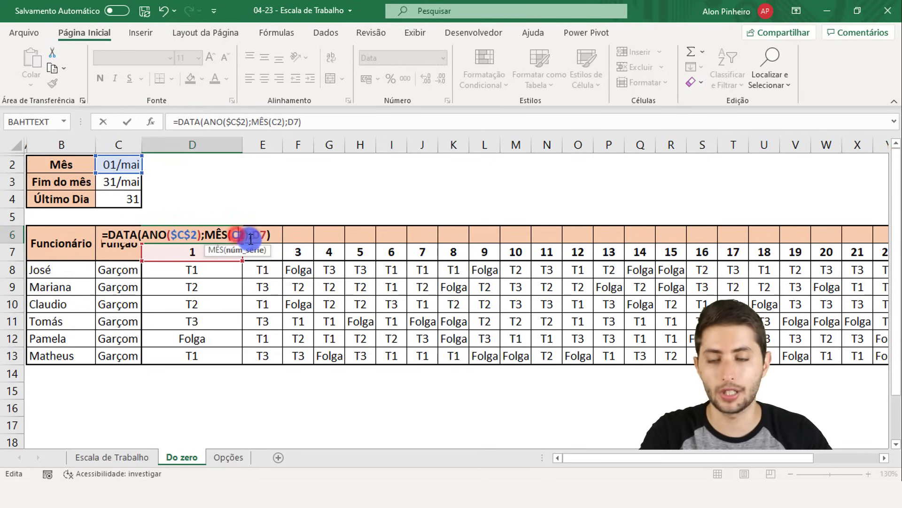
key("F4")
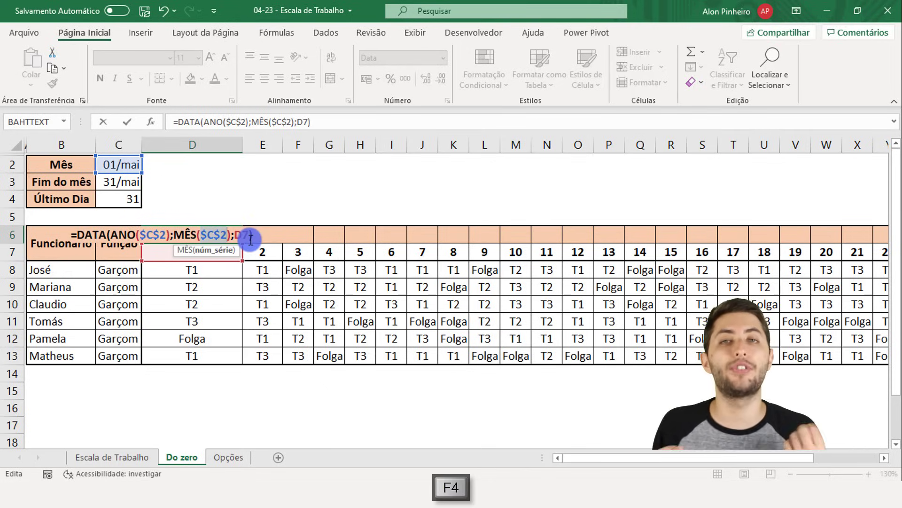
key("Return")
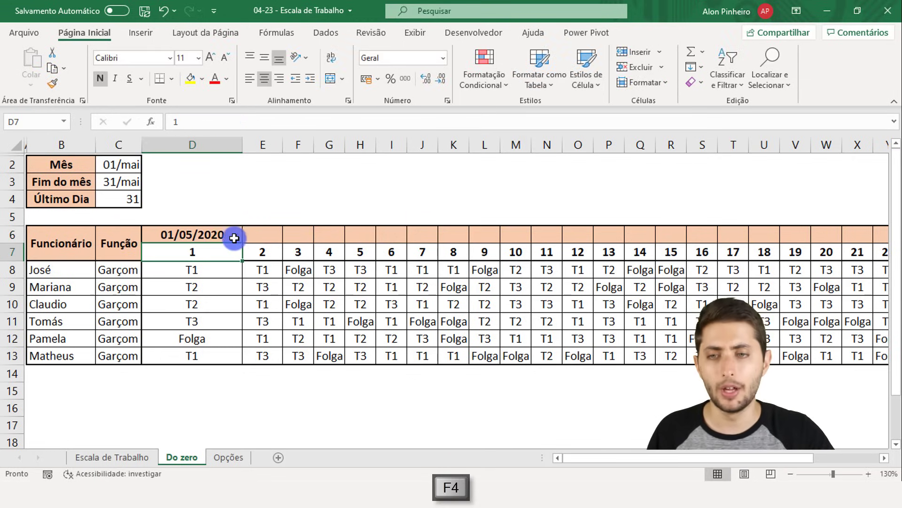
- Copy the D6 date formula across the weekday row through AH6 and check the copies in E6, F6 and G6
left_click(233, 237)
left_click_drag(242, 240, 818, 240)
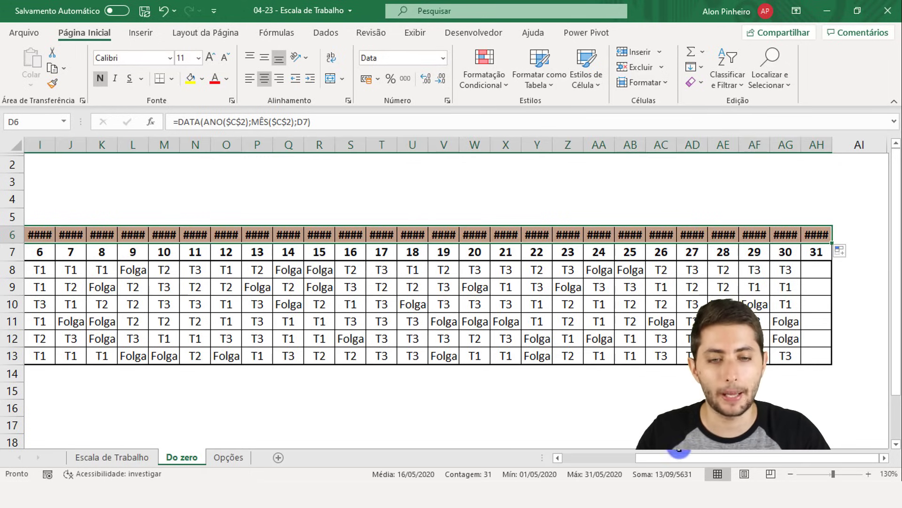
left_click_drag(678, 458, 550, 477)
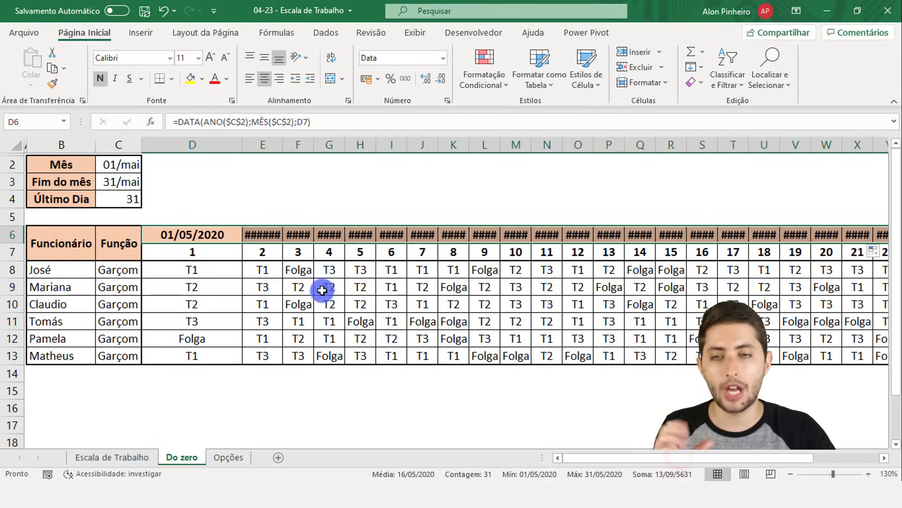
left_click(262, 237)
left_click(299, 232)
left_click(325, 237)
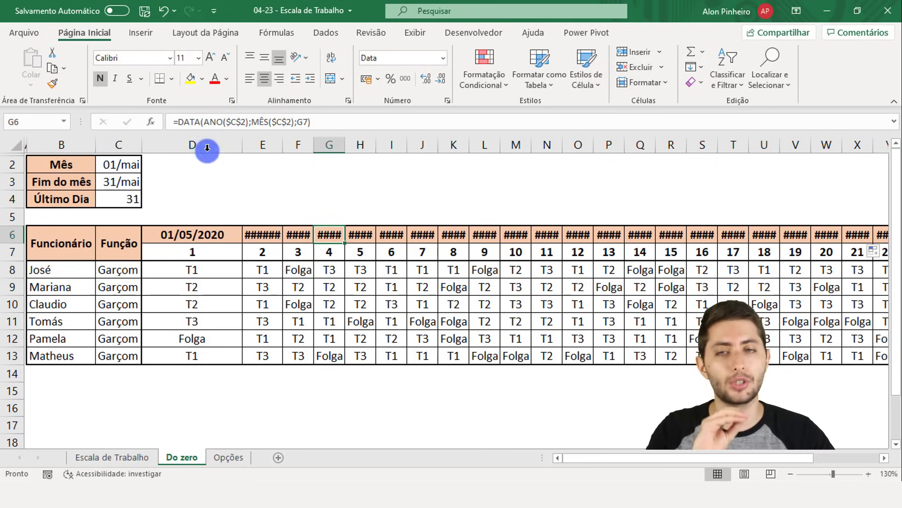
- Widen columns D through AH together so that the full dates in row 6 fit
left_click_drag(220, 142, 292, 145)
left_click(264, 233)
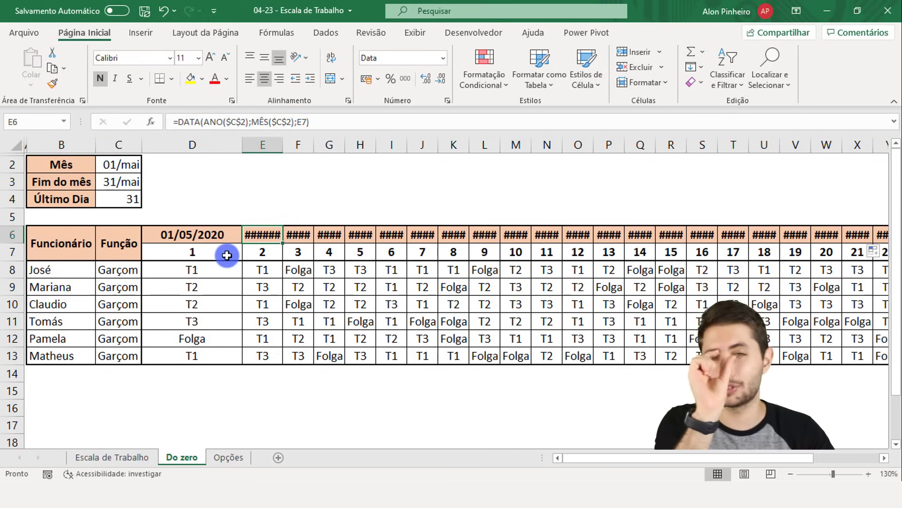
left_click_drag(207, 142, 852, 154)
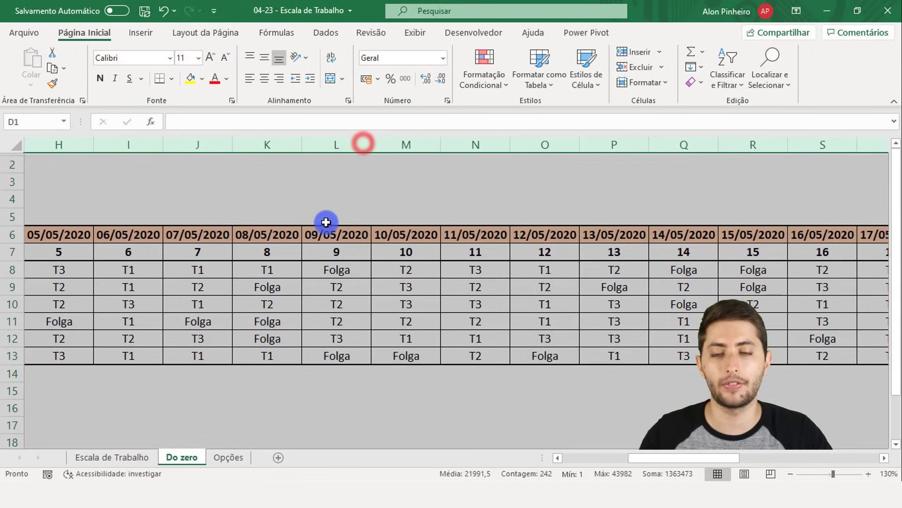
scroll(327, 223, "down", 3, "ctrl")
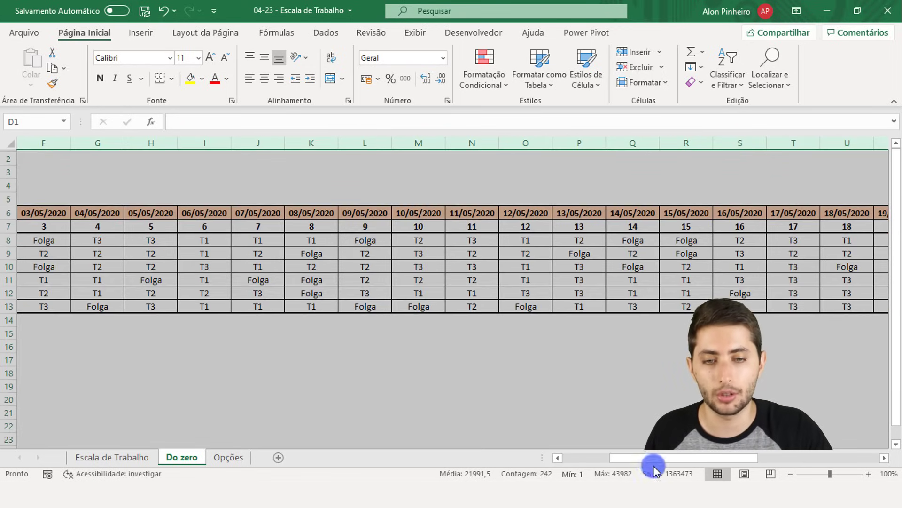
left_click_drag(644, 457, 562, 472)
left_click(150, 335)
- Review the dates and copied DATA formulas in the first weekday cells, D6 through G6
left_click(139, 213)
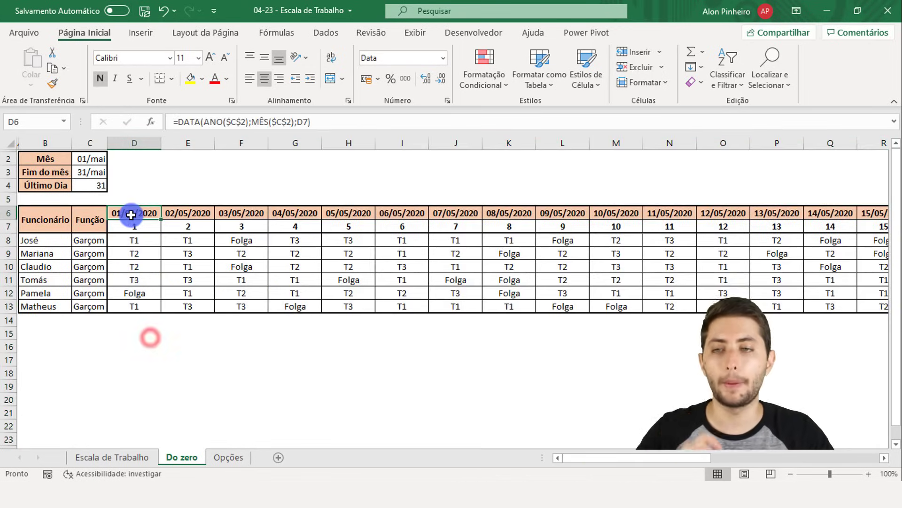
left_click(202, 211)
left_click(225, 212)
left_click(303, 213)
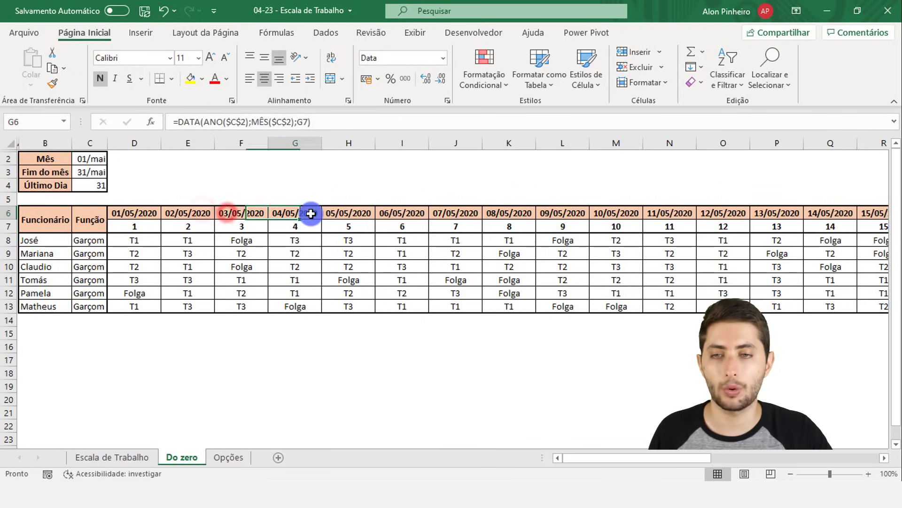
- Change the month in C2 to 01/fev to test the date row with a shorter month
left_click(99, 160)
left_click(113, 159)
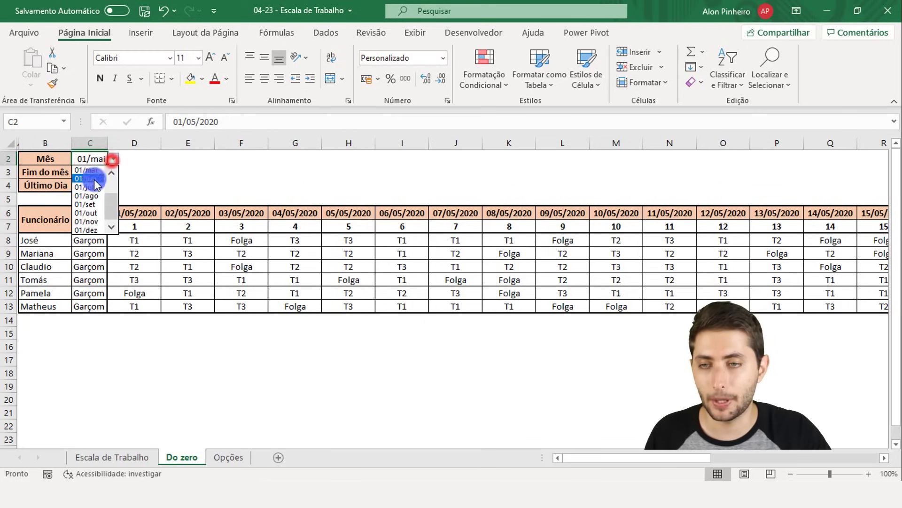
scroll(91, 188, "up", 2)
left_click(90, 172)
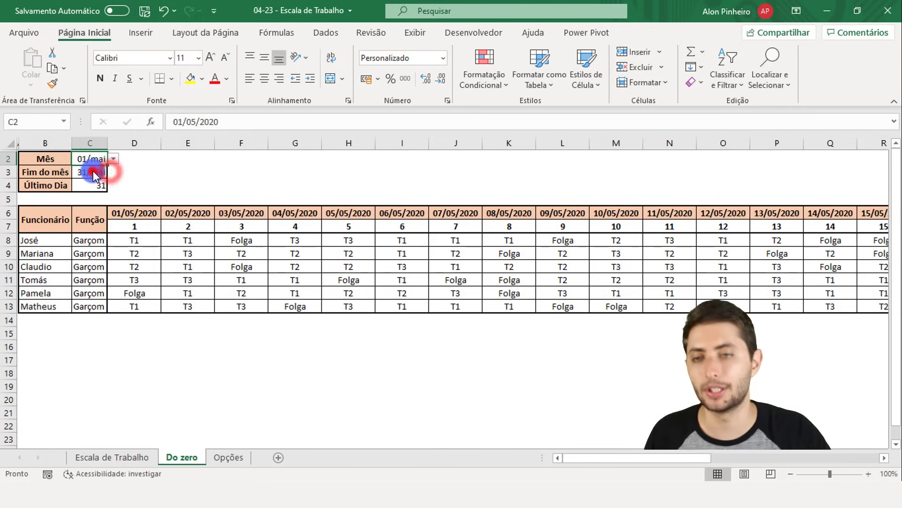
left_click(145, 213)
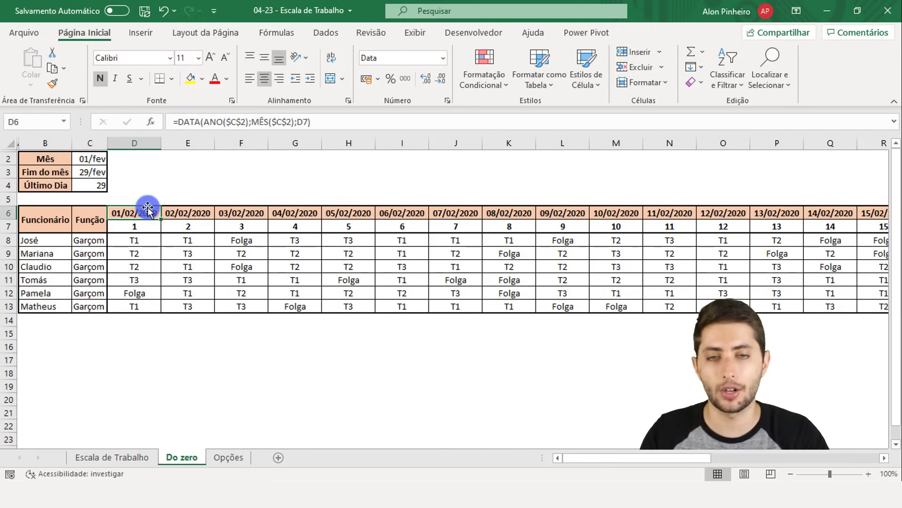
- Examine the end of the date row, comparing the formula in AG6 with the day formula in AG7
key("ctrl+Right")
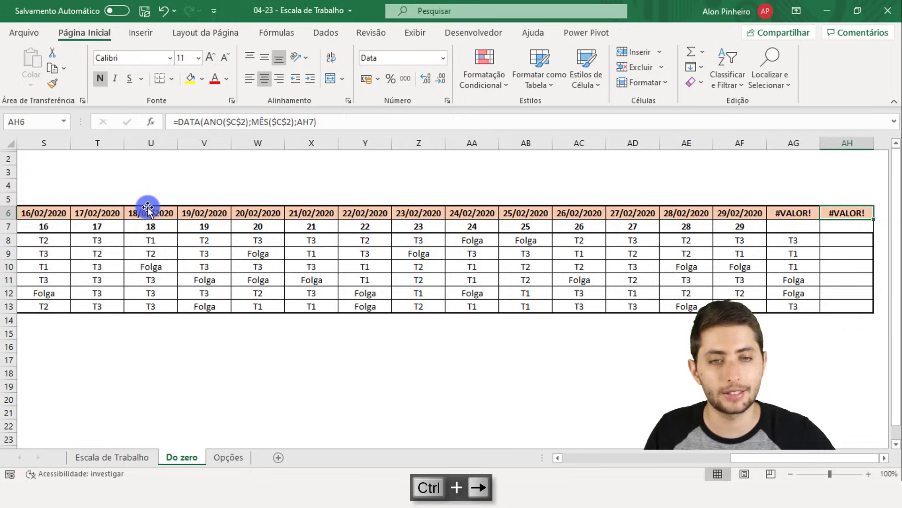
left_click(791, 212)
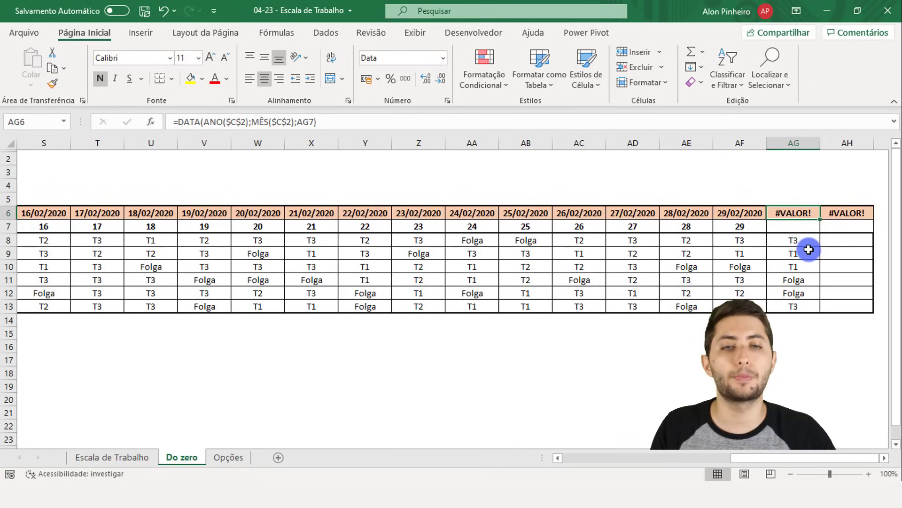
left_click(780, 226)
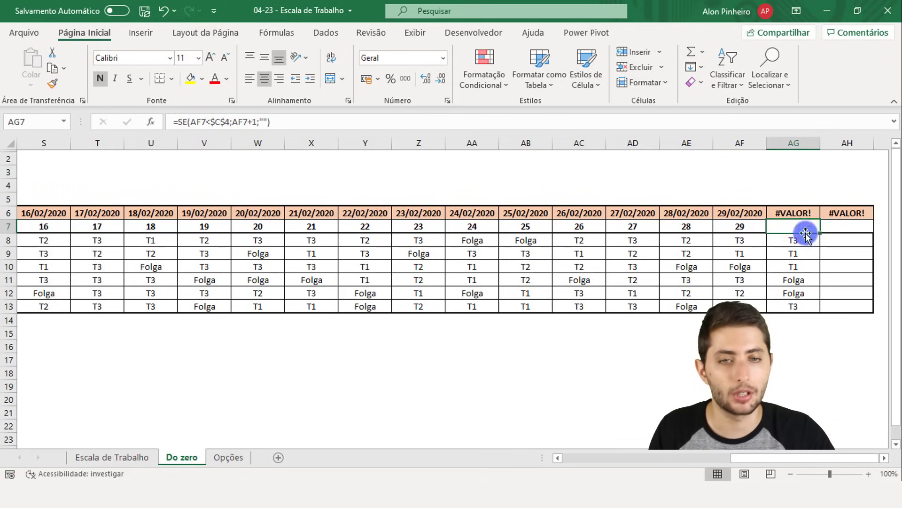
left_click(804, 215)
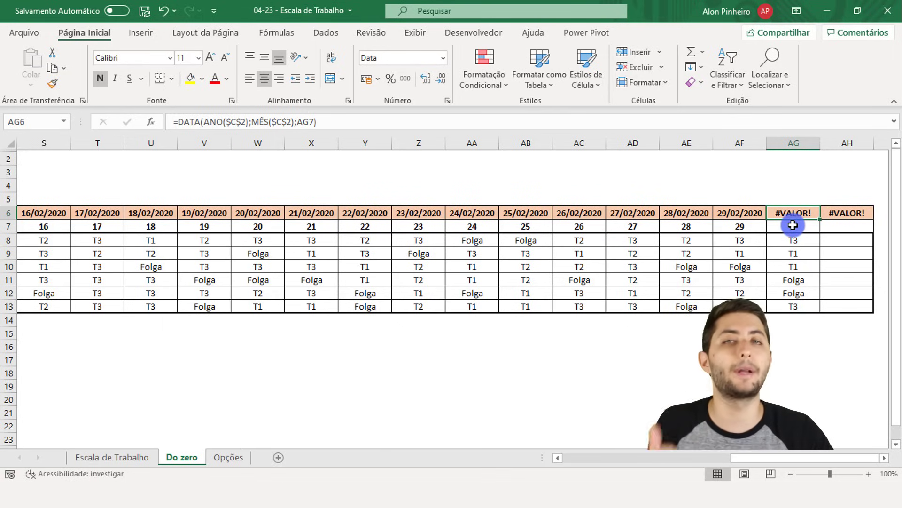
- Edit the formula in D6 to insert an SE function in front of DATA
left_click_drag(787, 458, 547, 442)
scroll(192, 239, "up", 2, "ctrl")
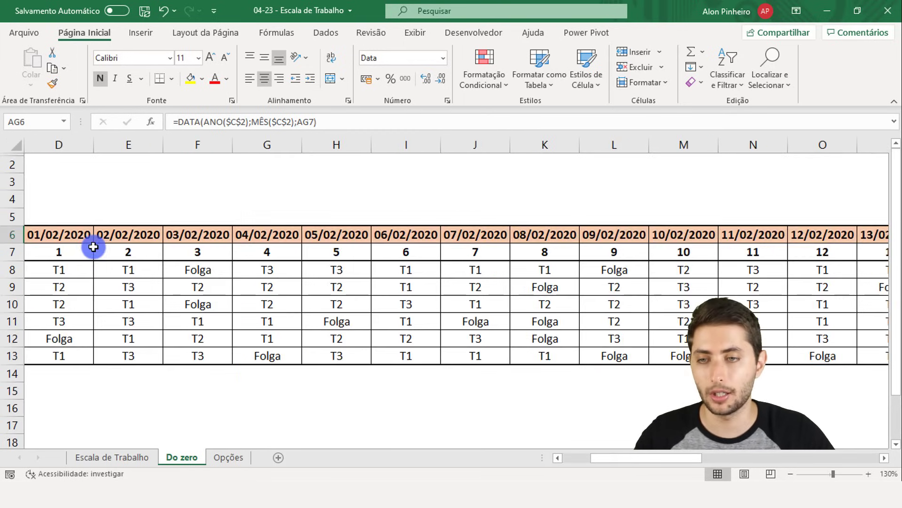
left_click(90, 236)
scroll(90, 236, "left", 2)
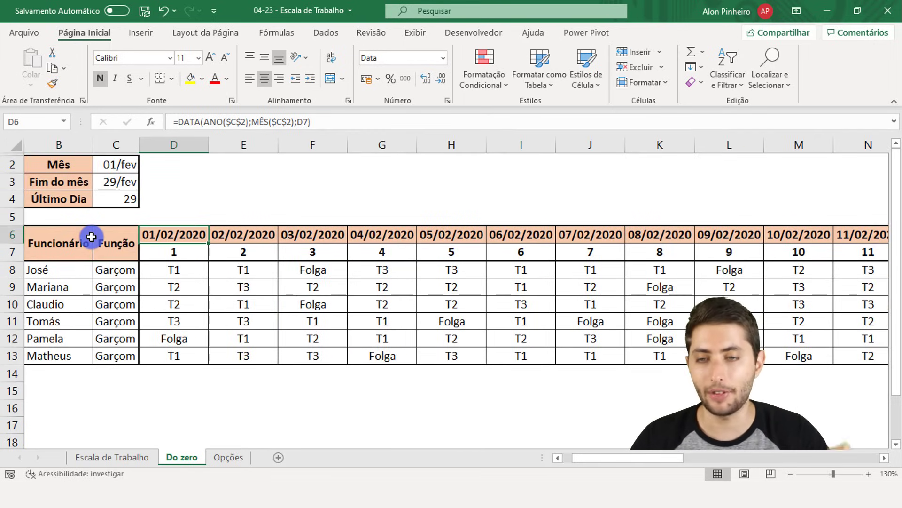
key("F2")
left_click(79, 229)
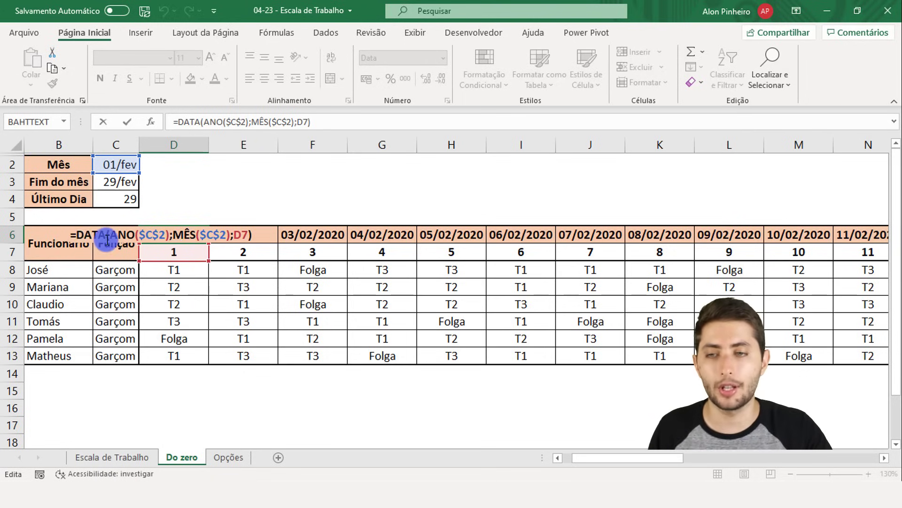
left_click(78, 239)
type("SE(")
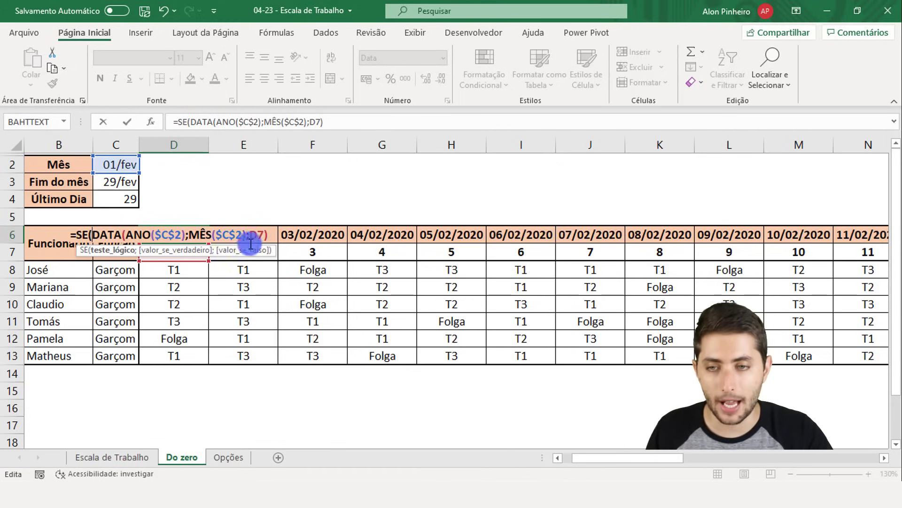
- Set the logical test of D6's SE function to D7<>"", separated from the DATA function that follows
left_click_drag(176, 254, 208, 182)
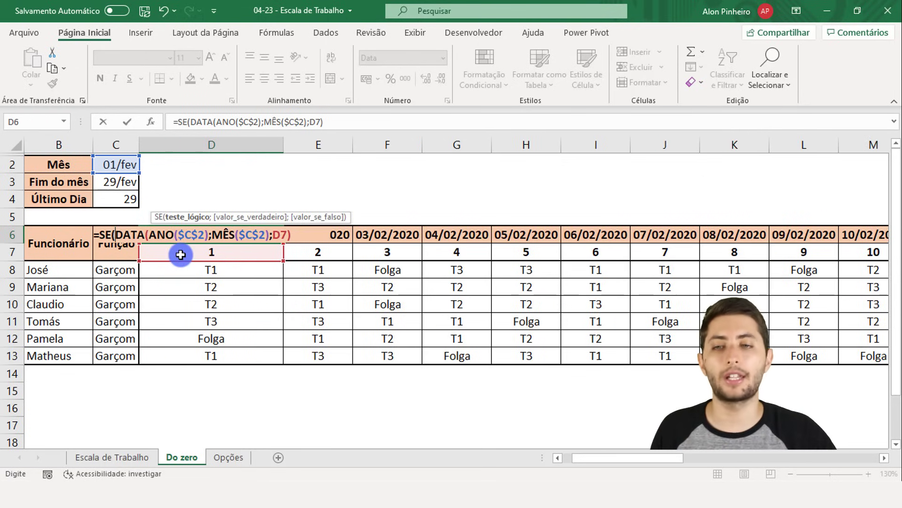
left_click(180, 254)
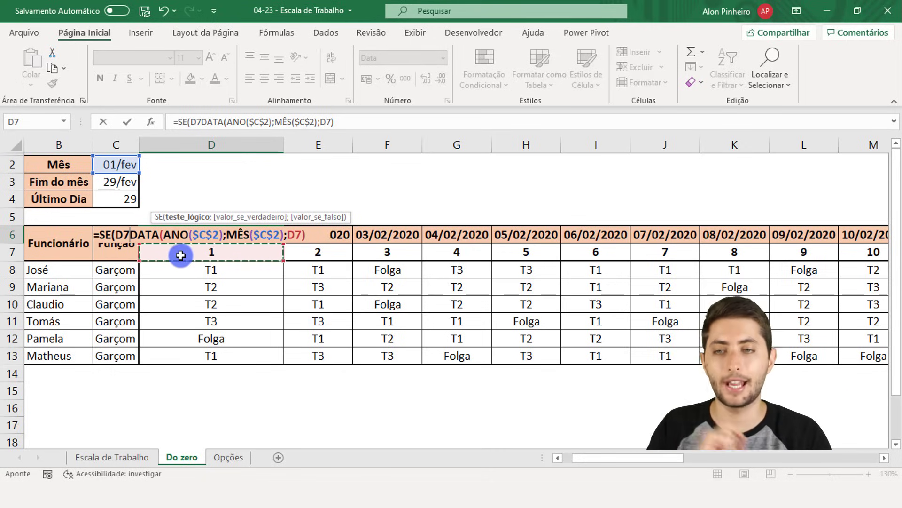
type("<>")
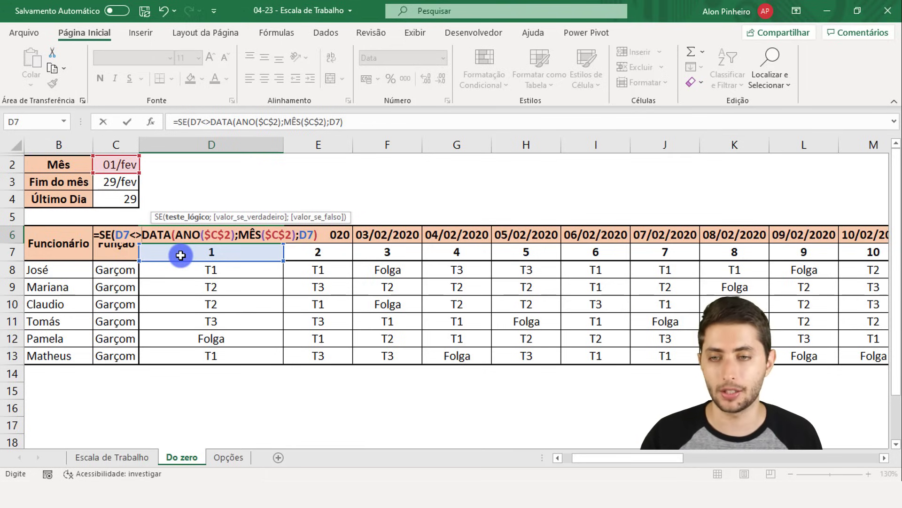
type("\"\"")
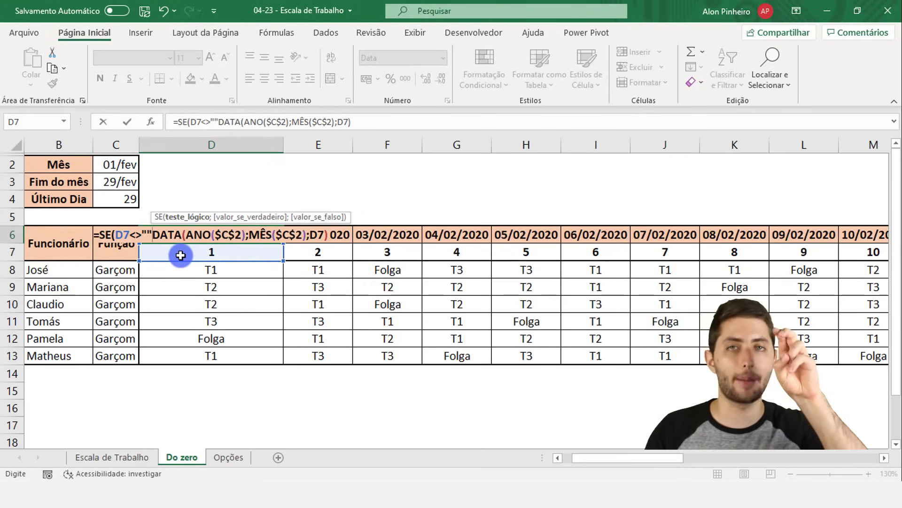
type(";")
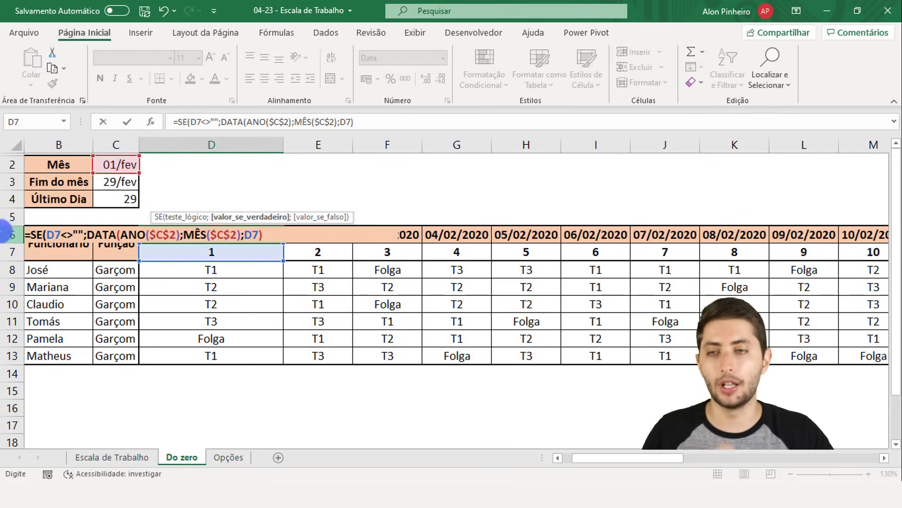
- Complete the SE formula in D6 with the DATA expression as the true value and "" as the false value
left_click(55, 234)
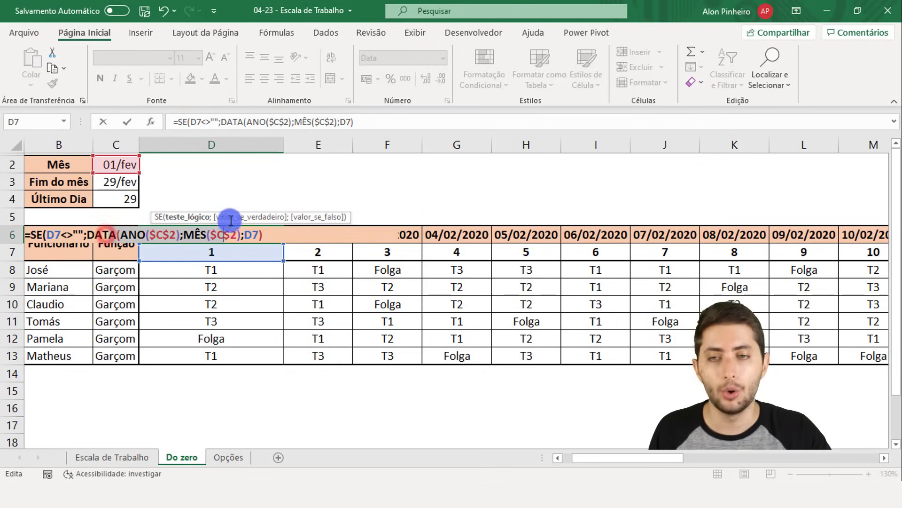
left_click_drag(230, 221, 251, 235)
left_click(263, 235)
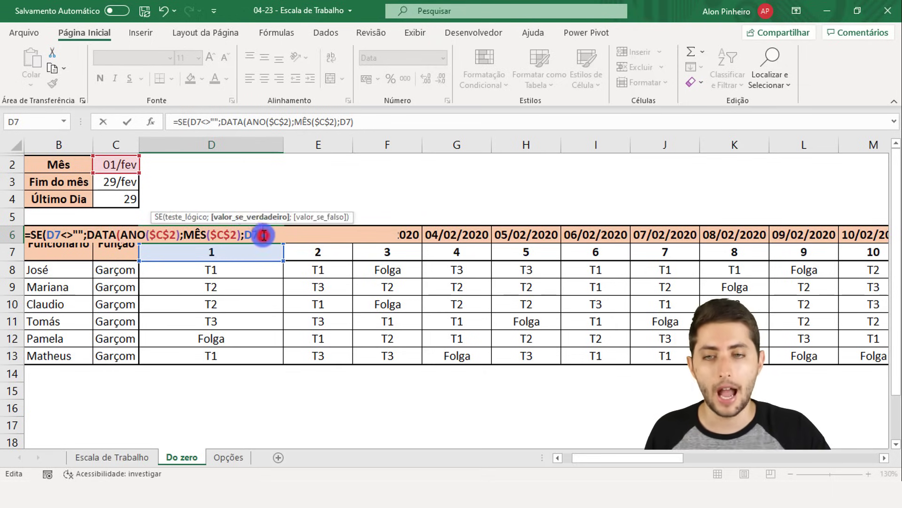
type(";")
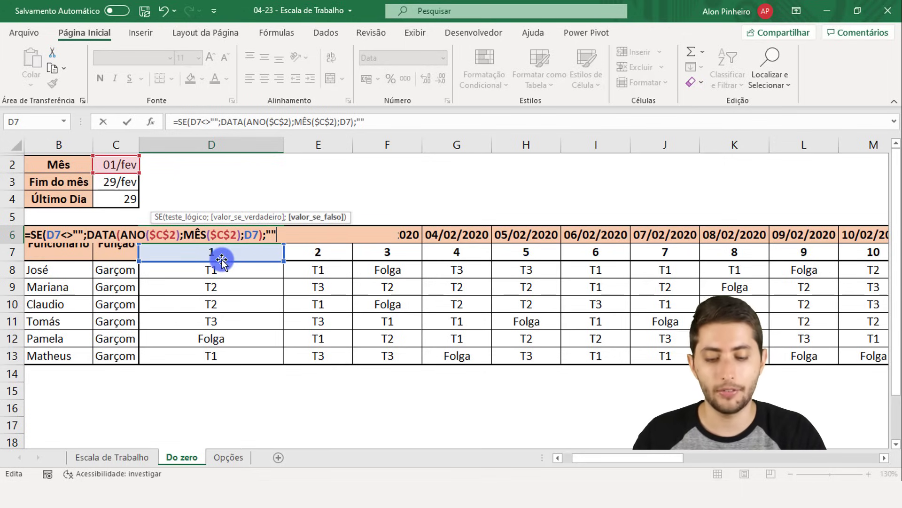
type(")")
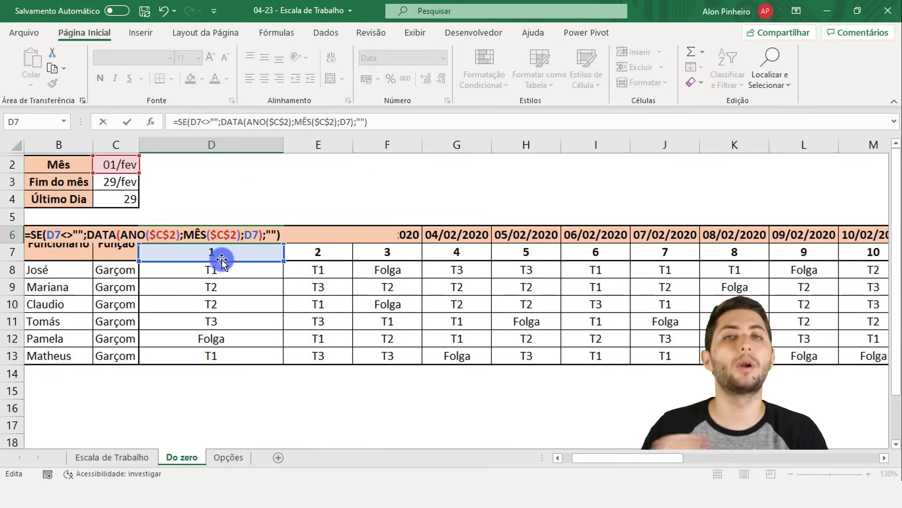
key("ctrl+Return")
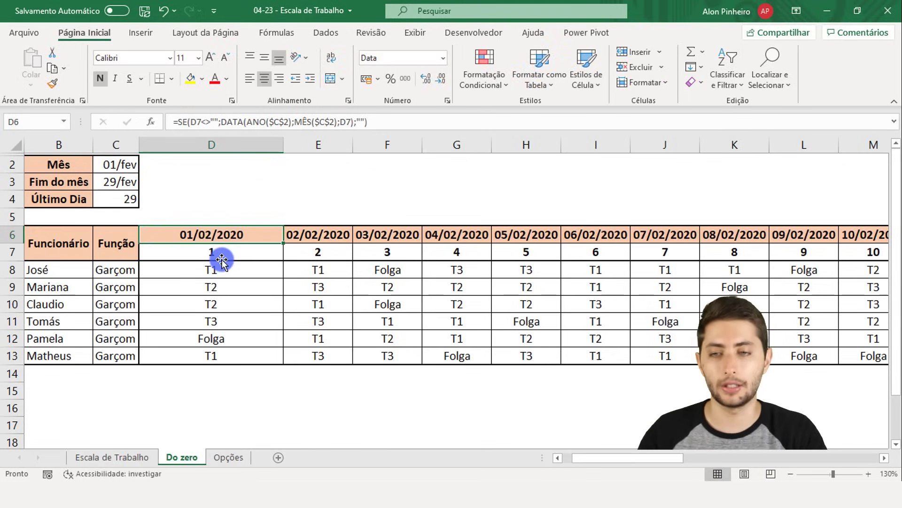
- Recheck the SE arguments in D6, then fill its formula across the date row through AH6
key("F2")
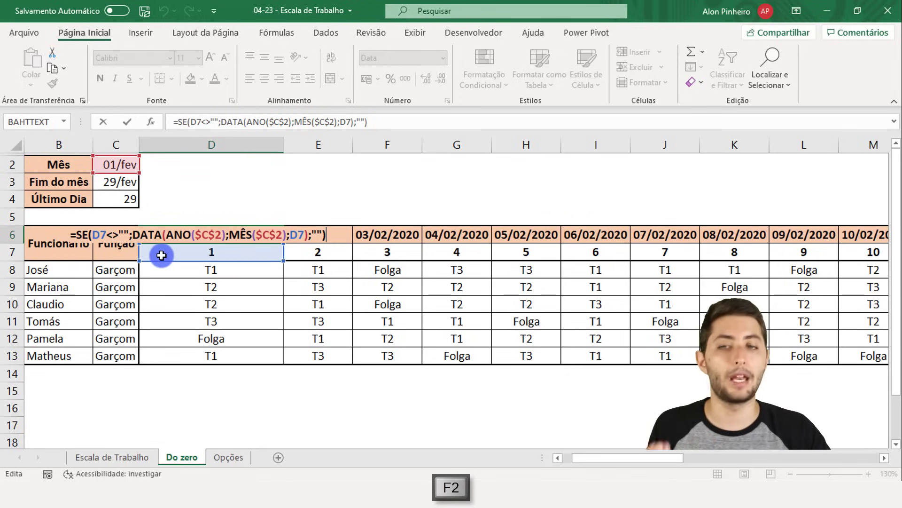
left_click(150, 234)
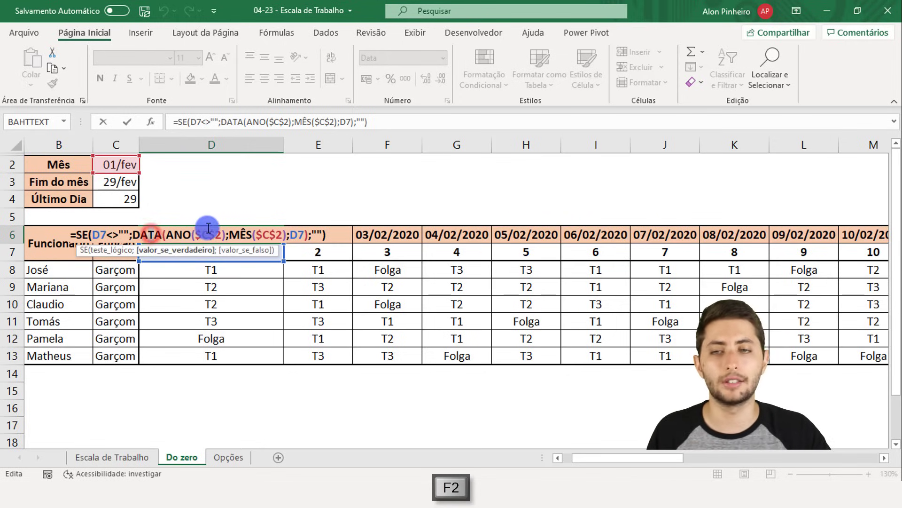
left_click(312, 233)
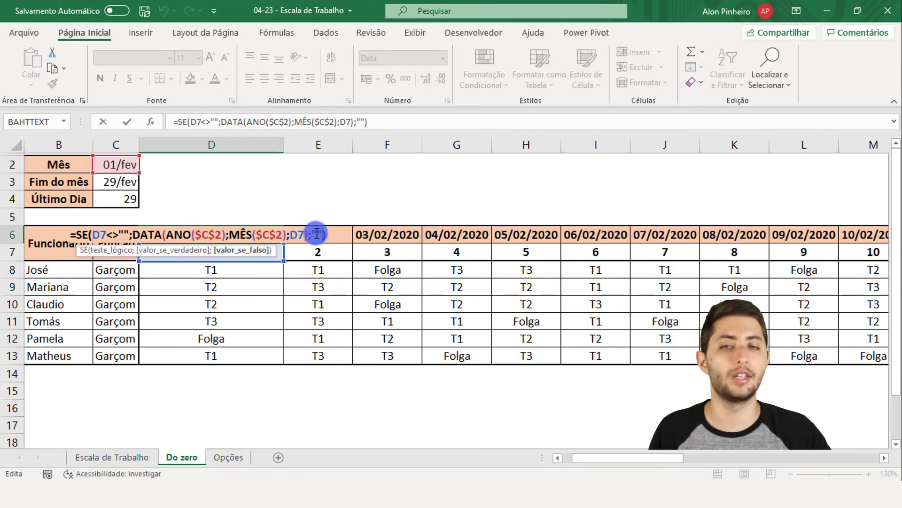
key("Escape")
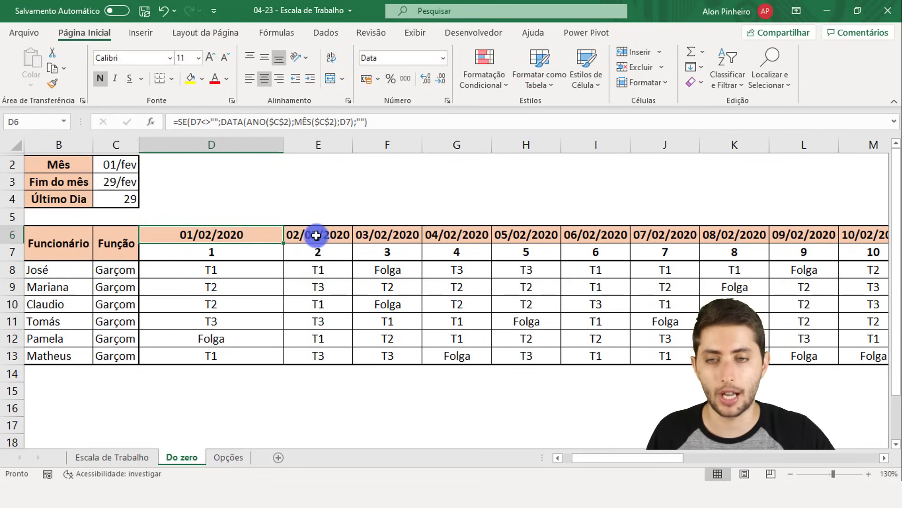
left_click_drag(284, 243, 841, 247)
left_click(690, 238)
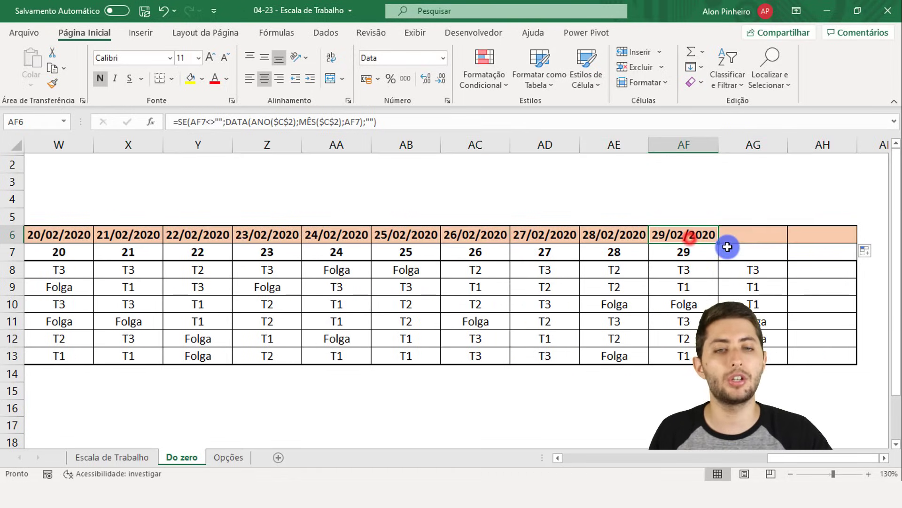
- Change the month in C2 to 01/ago and check the dates at the end of row 6
scroll(724, 286, "down", 1)
left_click_drag(805, 460, 611, 462)
left_click(117, 162)
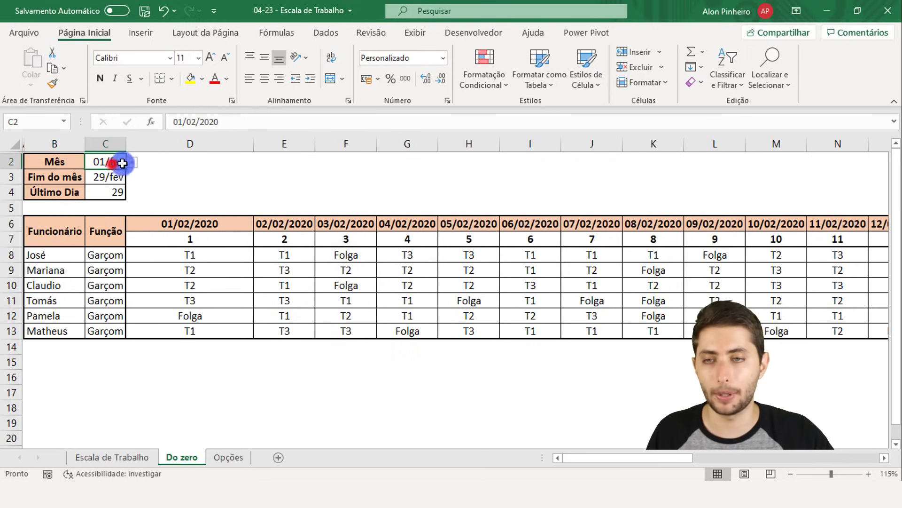
left_click(131, 161)
left_click(103, 241)
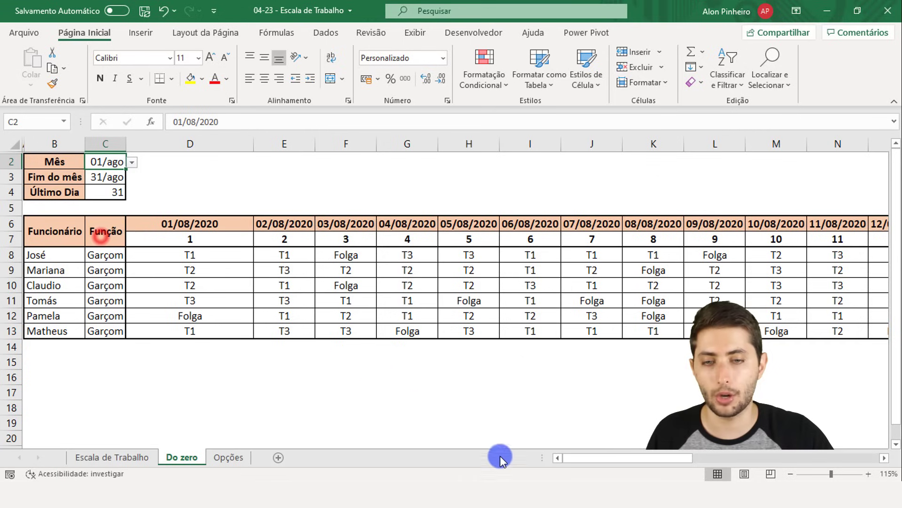
left_click_drag(577, 454, 643, 456)
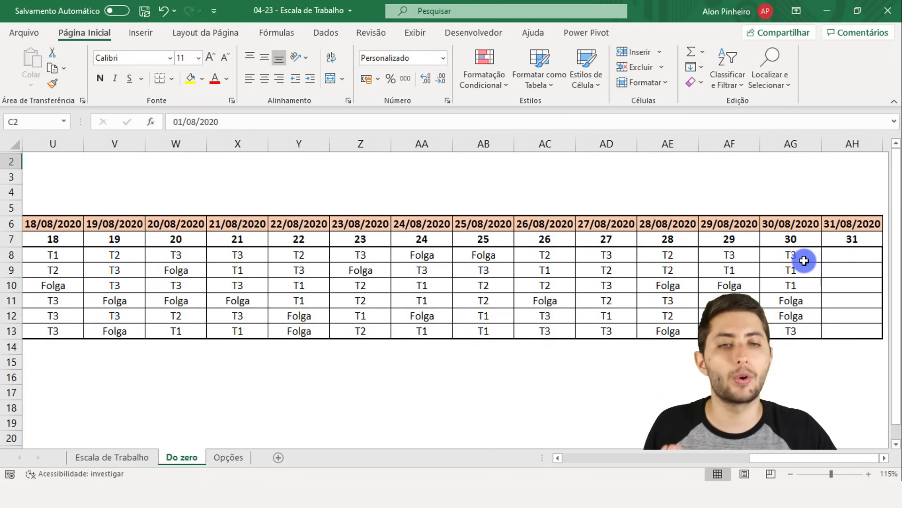
- Review the copied SE formulas in the first date cells, D6 through F6
key("ctrl+Home")
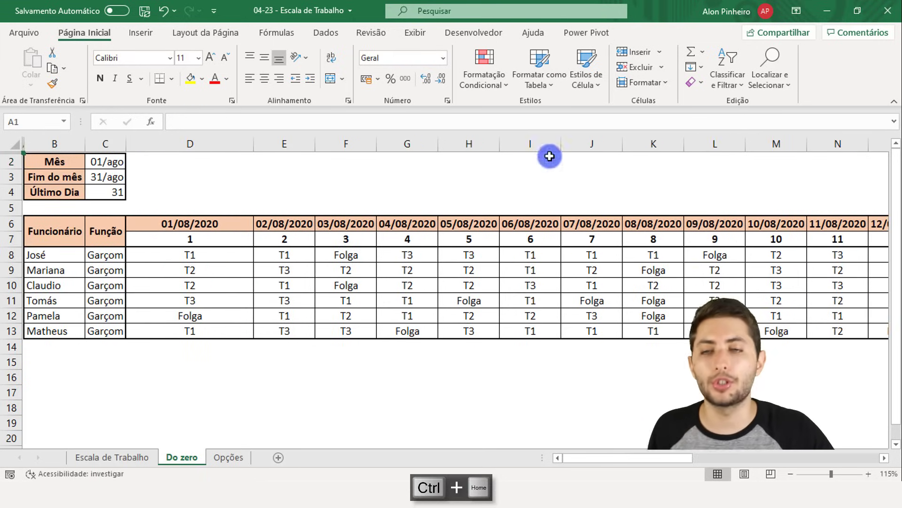
left_click(169, 226)
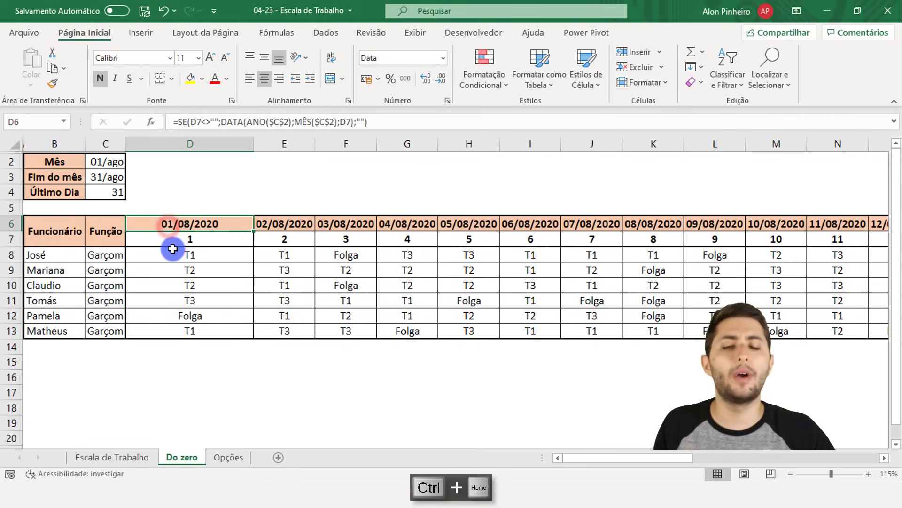
left_click(311, 223)
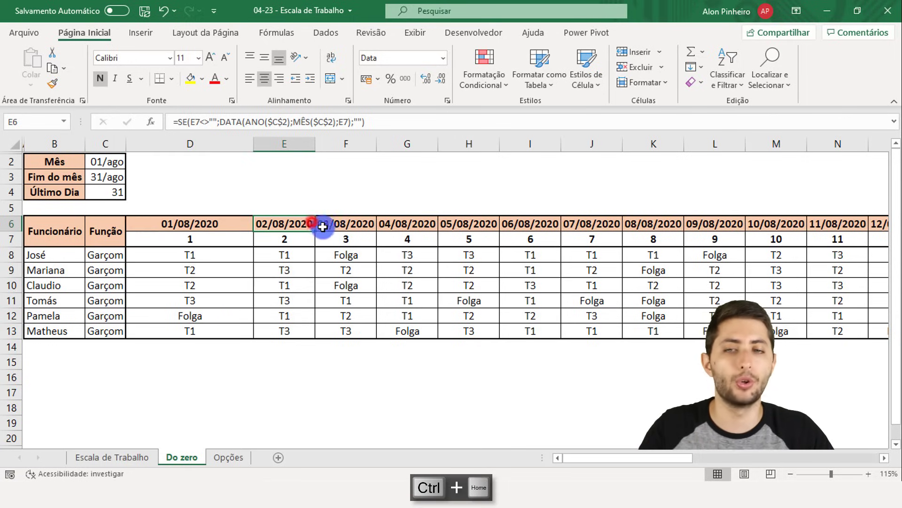
left_click(326, 225)
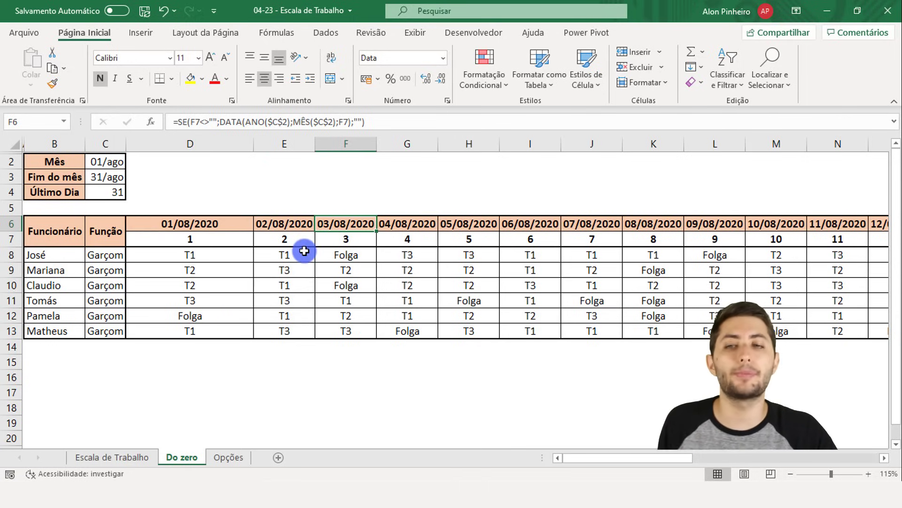
- Select the dates from D6 through AH6 and open the full number format settings for them
left_click(197, 226)
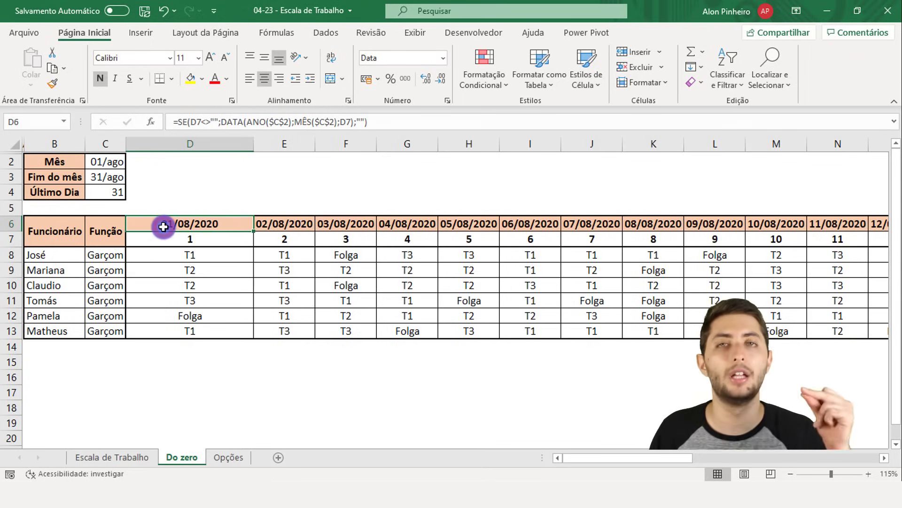
key("ctrl+shift+Right")
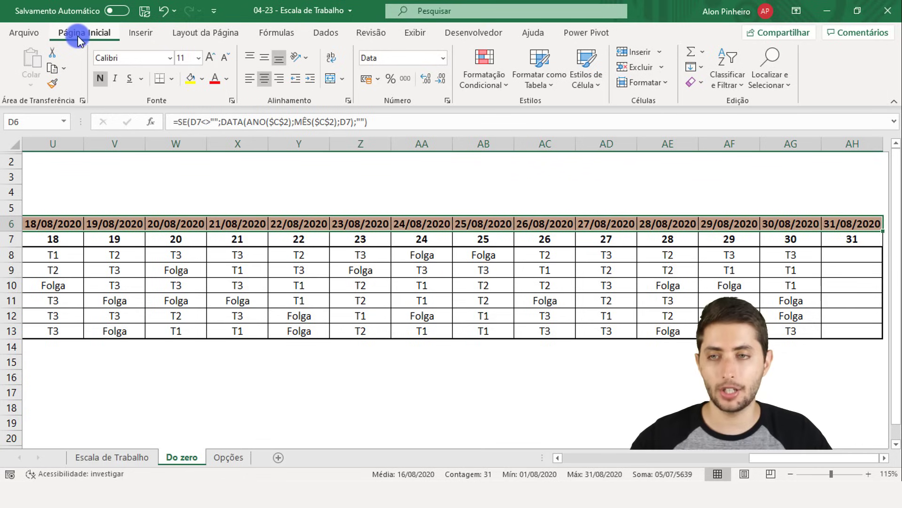
key("ctrl+2")
left_click_drag(51, 22, 113, 42)
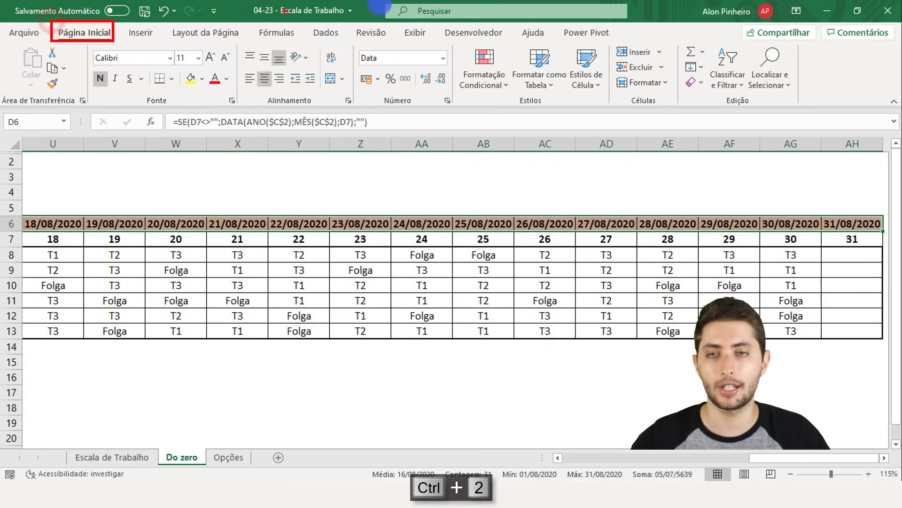
left_click_drag(352, 49, 452, 74)
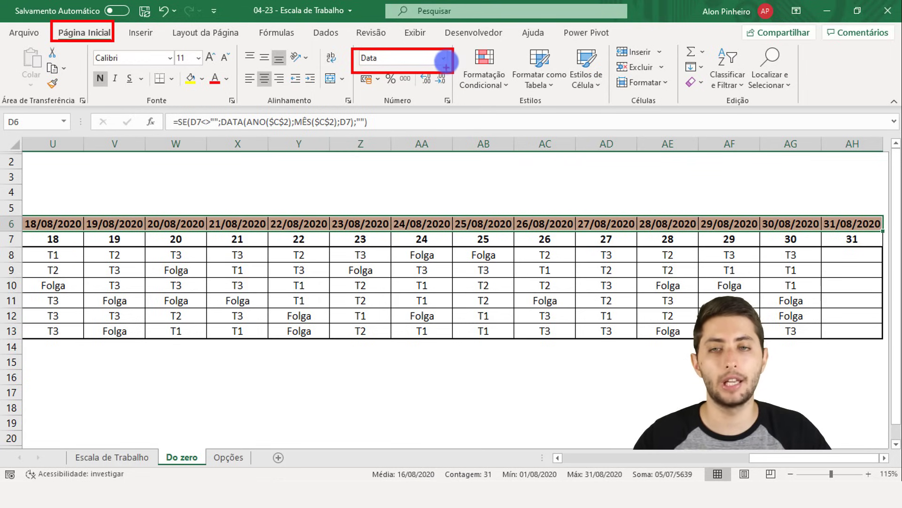
left_click(444, 58)
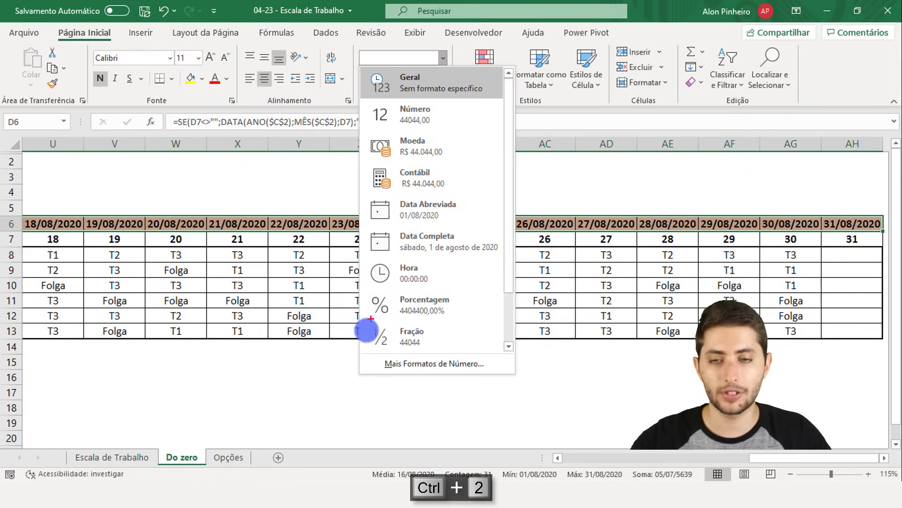
mouse_move(358, 355)
left_mouse_down()
mouse_move(459, 380)
mouse_move(517, 377)
left_mouse_up()
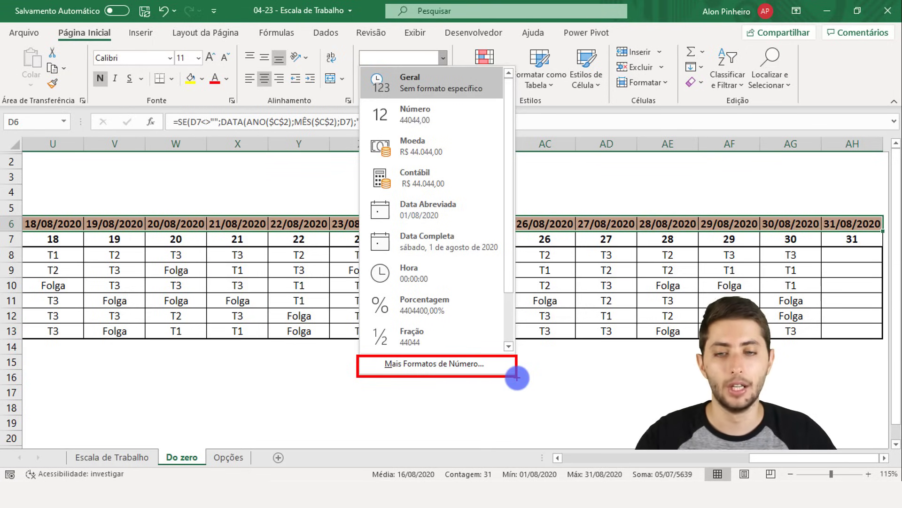
key("Escape")
left_click(444, 57)
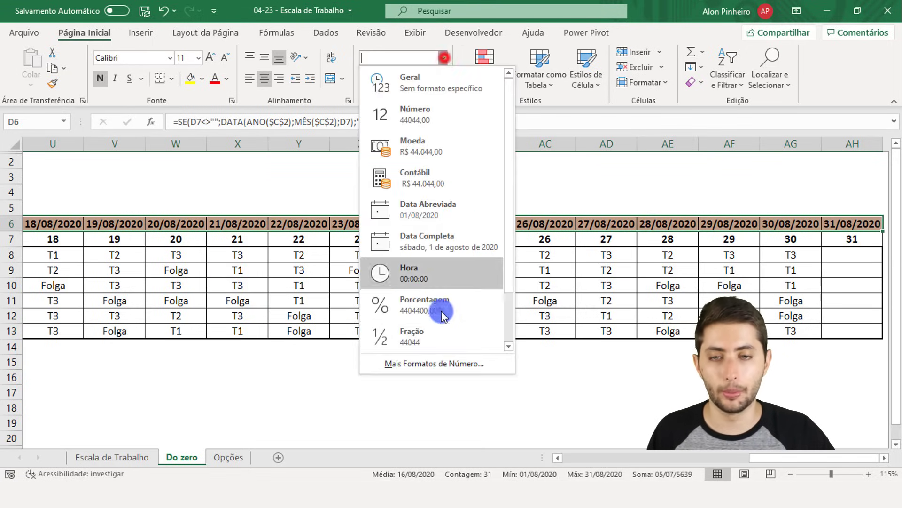
left_click(442, 364)
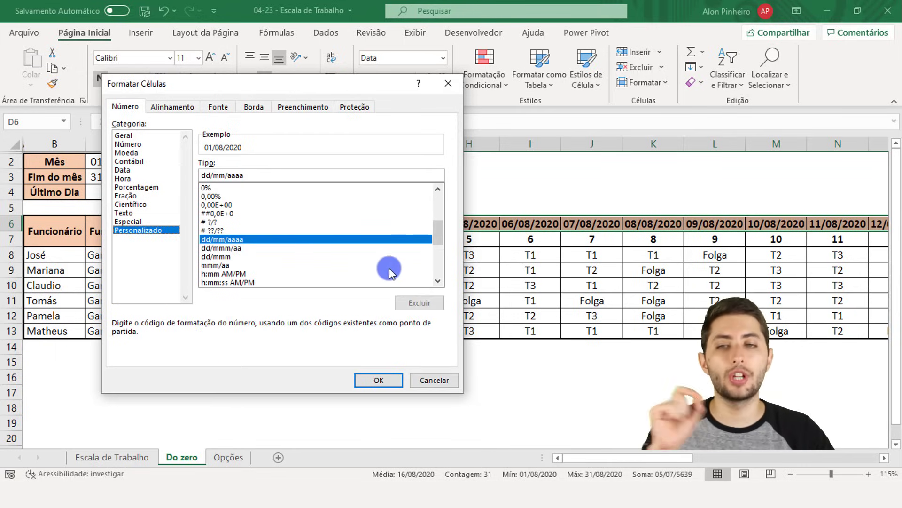
- Replace the custom number format of the selected dates with ddd and apply it
key("ctrl+2")
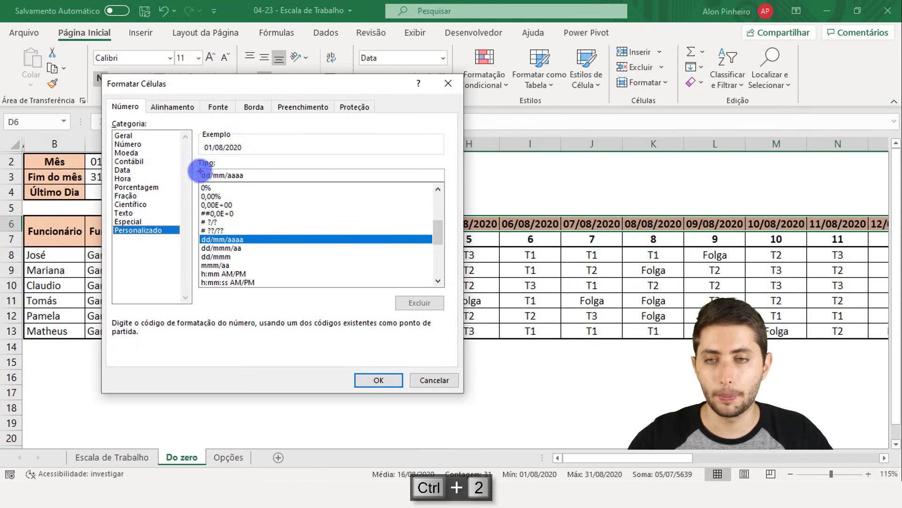
left_click_drag(193, 154, 263, 183)
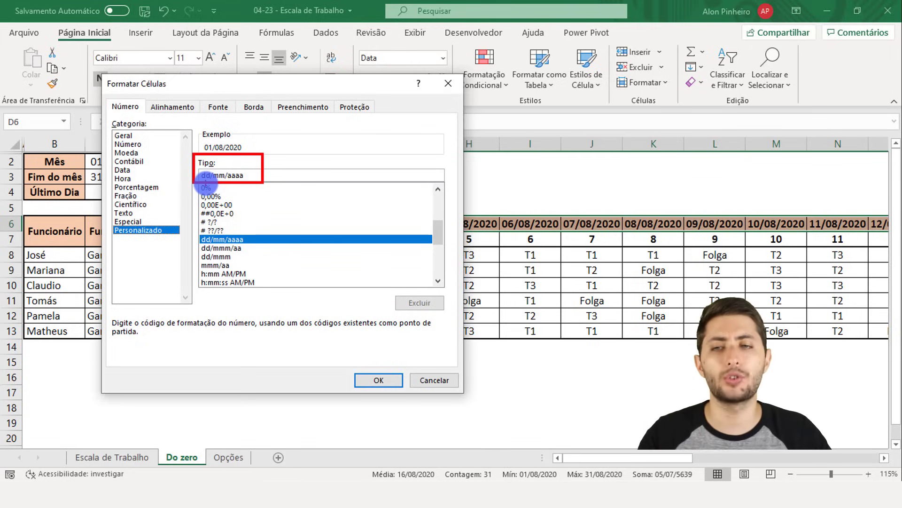
left_click(257, 173)
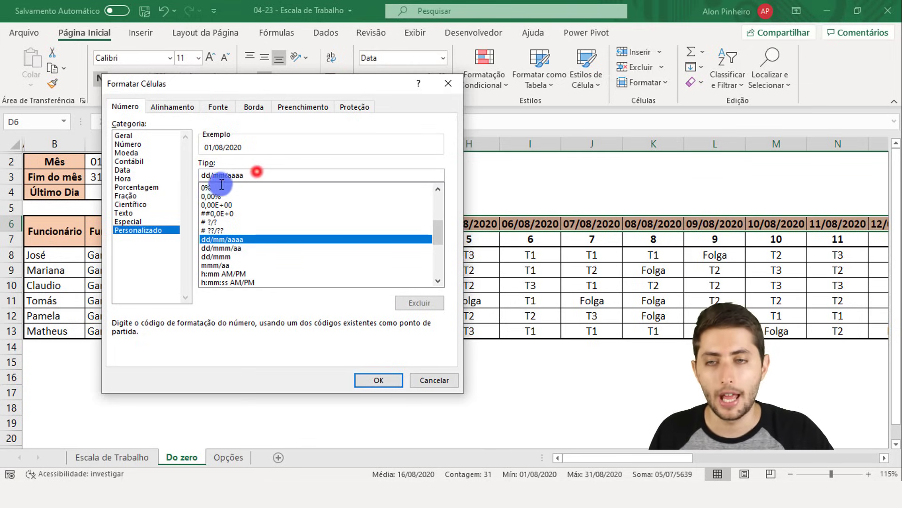
left_click_drag(257, 175, 201, 172)
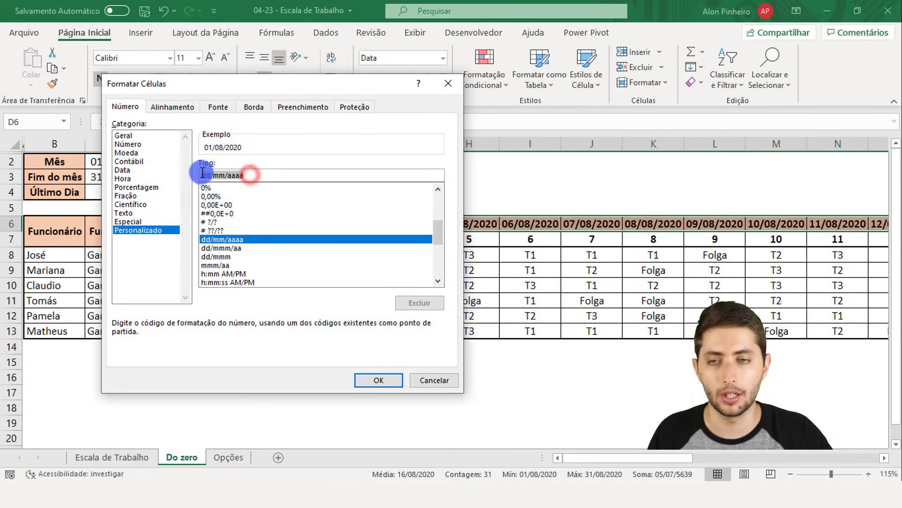
key("BackSpace")
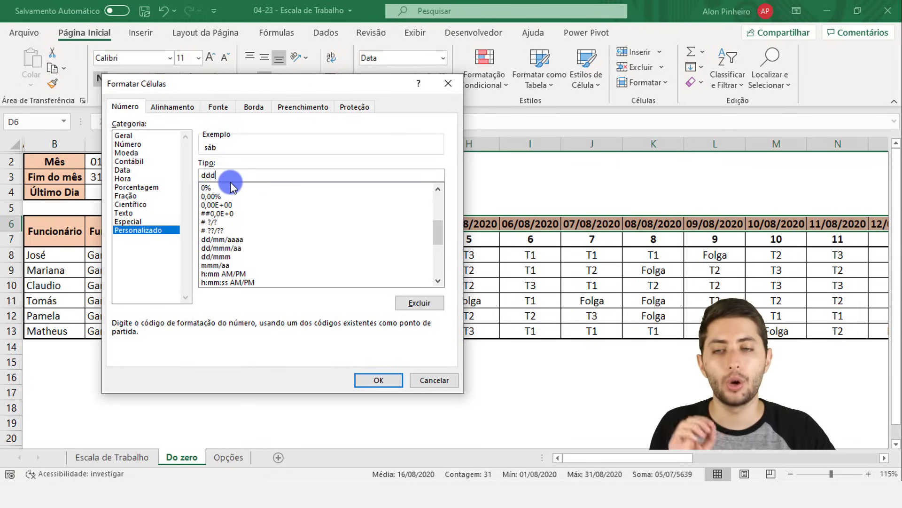
double_click(217, 176)
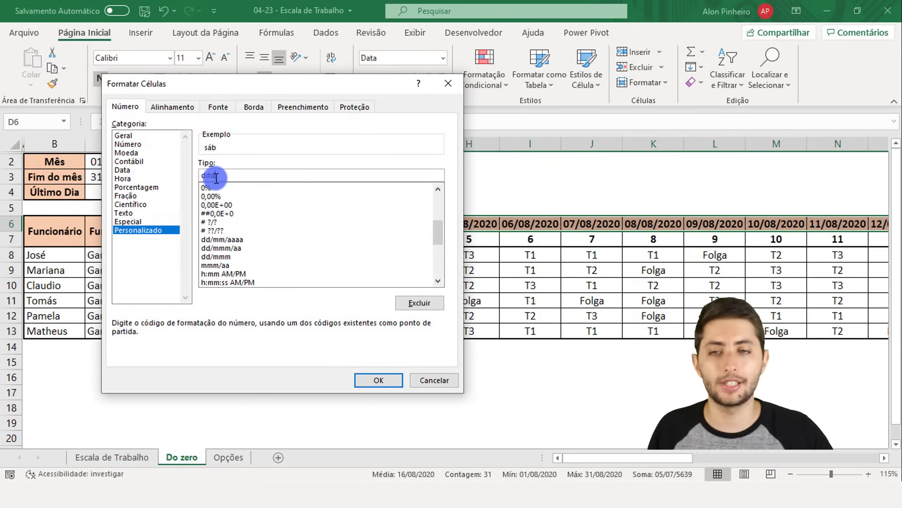
left_click(216, 175)
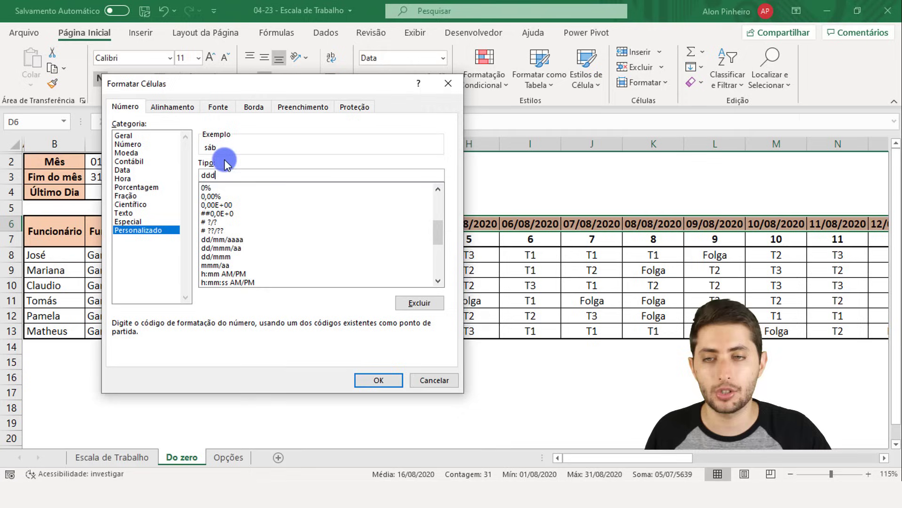
left_click(376, 381)
left_click(256, 324)
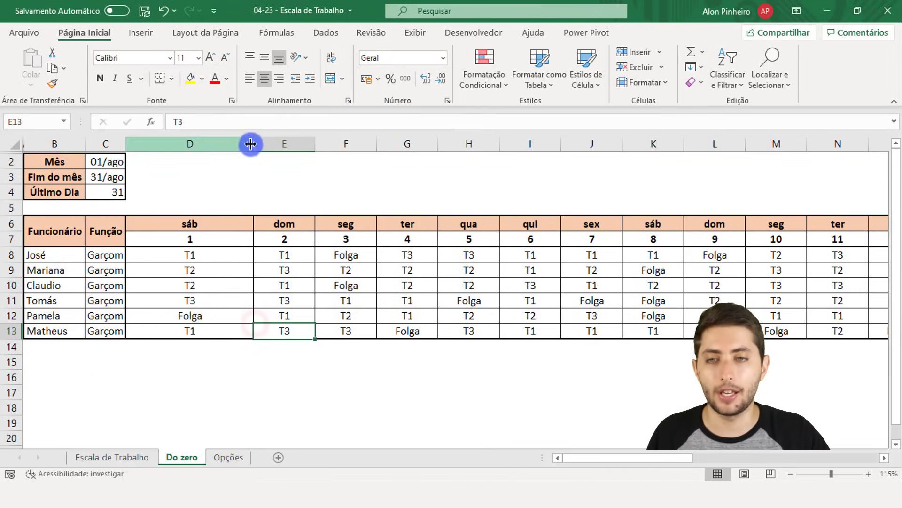
- Narrow column D and check the weekday headers from D6 through G6
left_click_drag(250, 144, 219, 144)
left_click(175, 222)
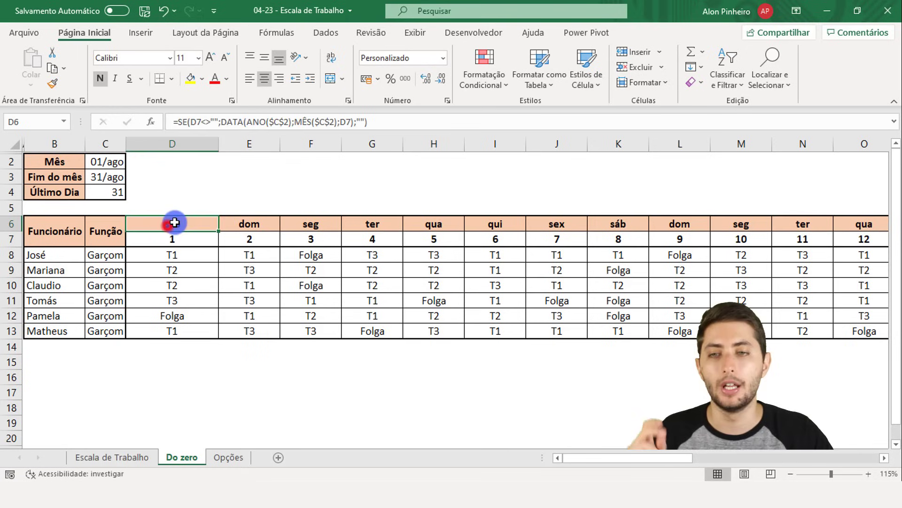
left_click(256, 222)
left_click(293, 220)
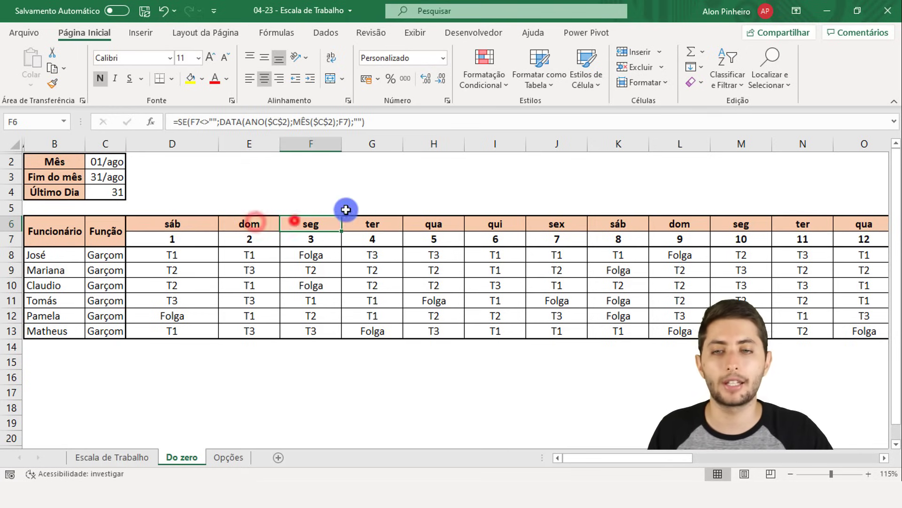
left_click(368, 217)
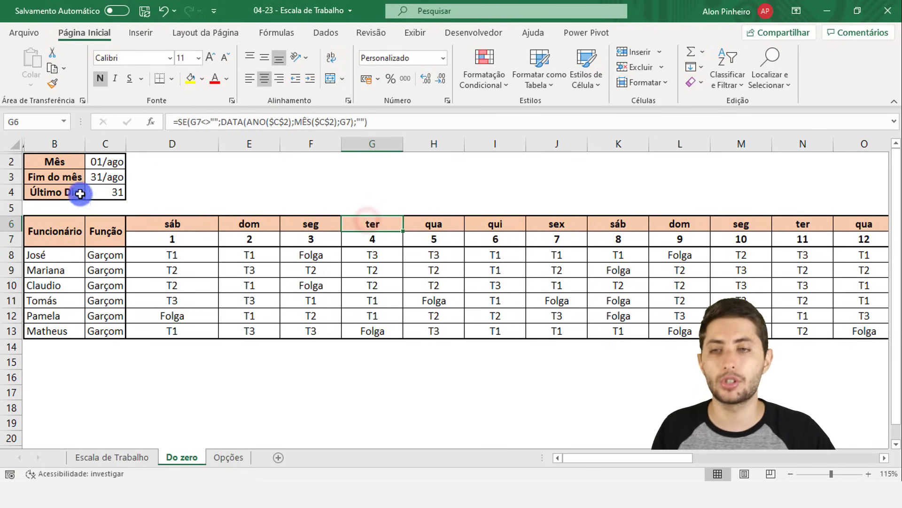
- Change the month in C2 to 01/jun and compare the first weekday headers with the day numbers beneath them
left_click(122, 164)
left_click(133, 165)
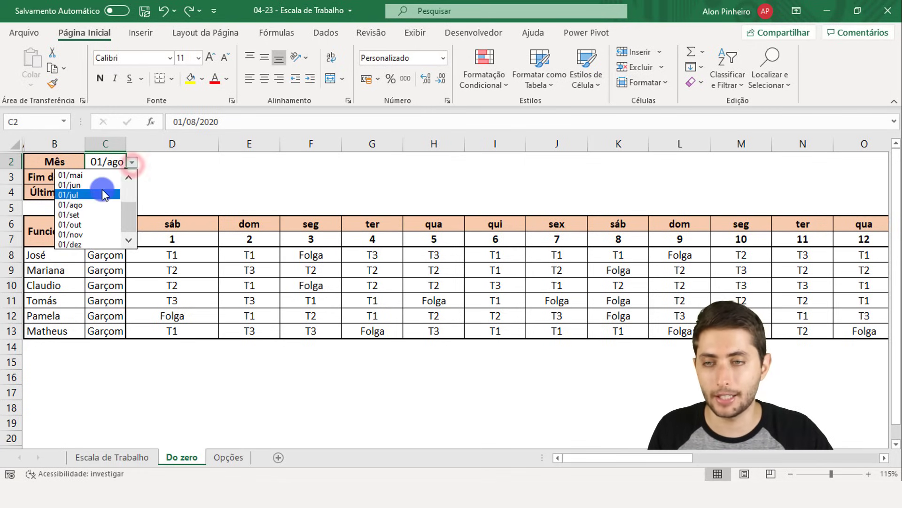
left_click(99, 190)
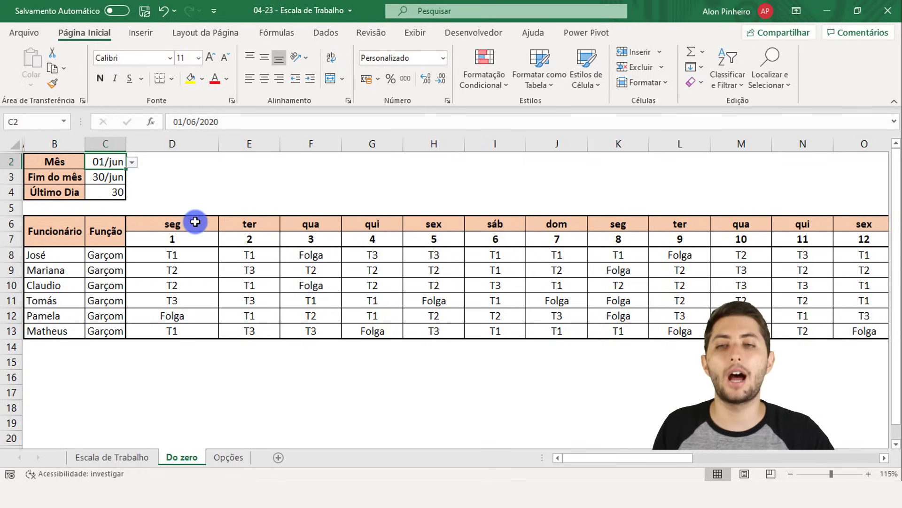
left_click(204, 222)
left_click(246, 222)
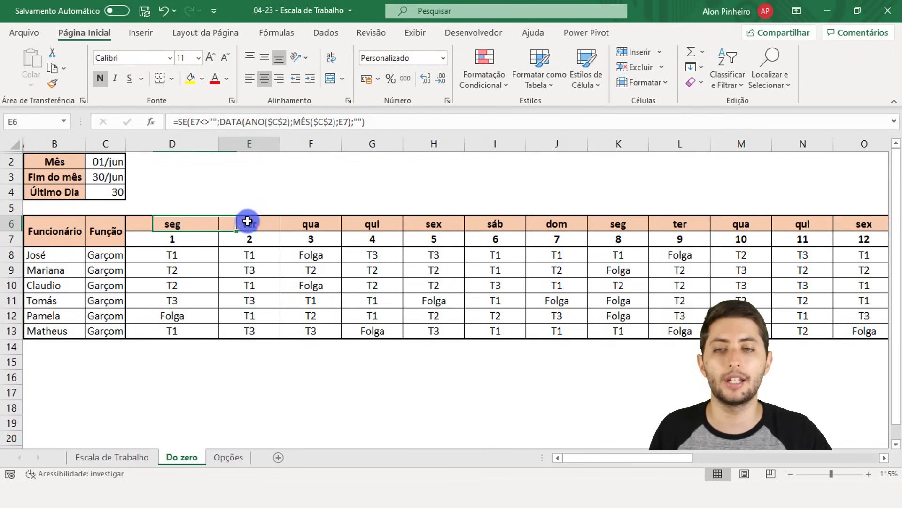
left_click(297, 226)
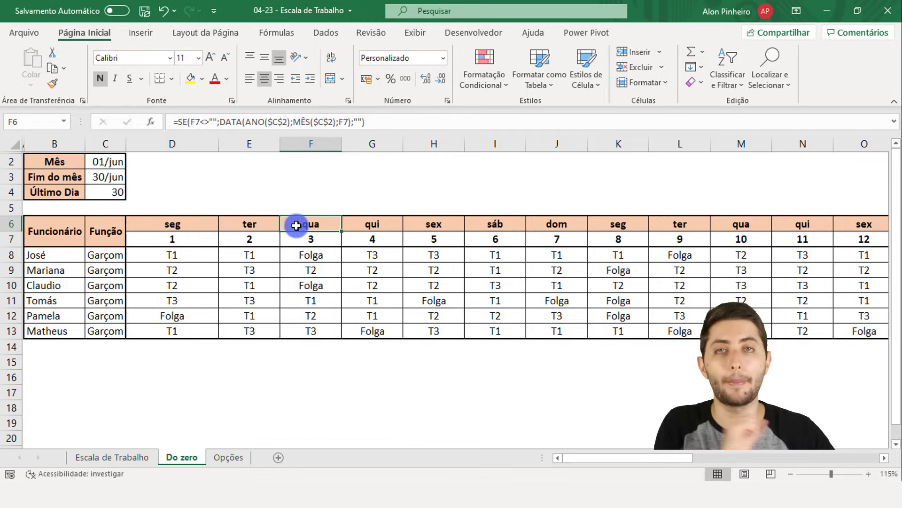
left_click(177, 234)
left_click_drag(196, 235, 410, 248)
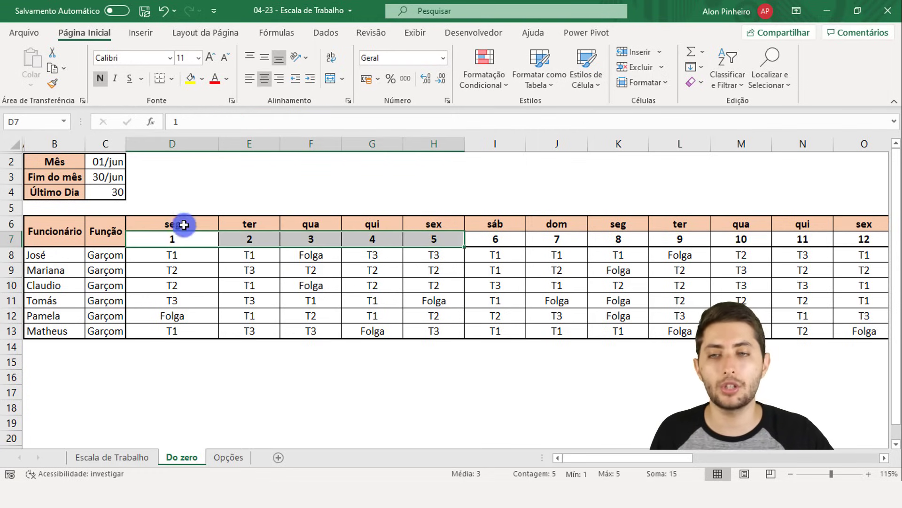
left_click_drag(182, 223, 392, 227)
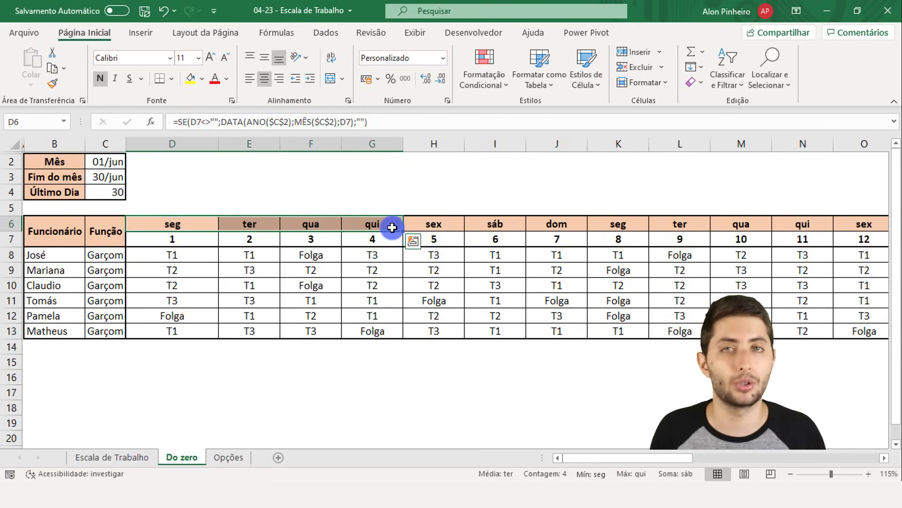
left_click(186, 226)
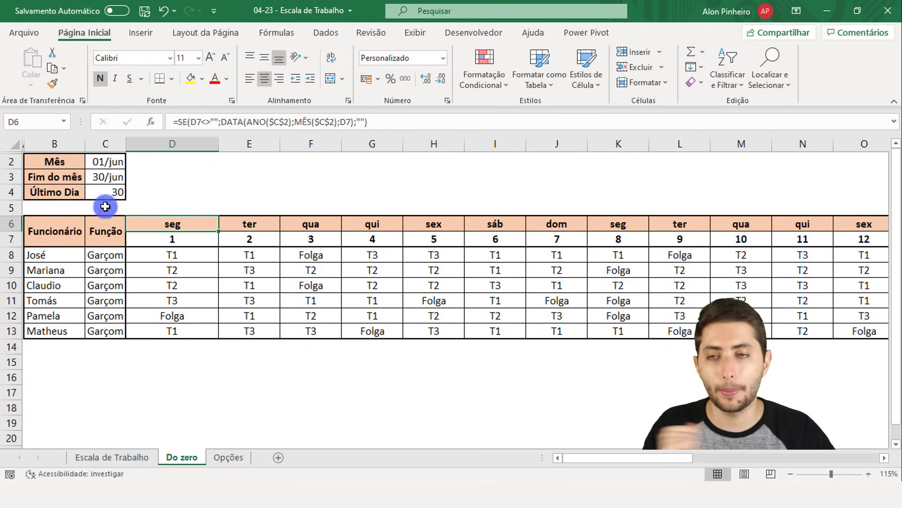
- Change the month in C2 to 01/nov and review the shift and Folga entries in the schedule body
left_click(106, 162)
left_click(128, 165)
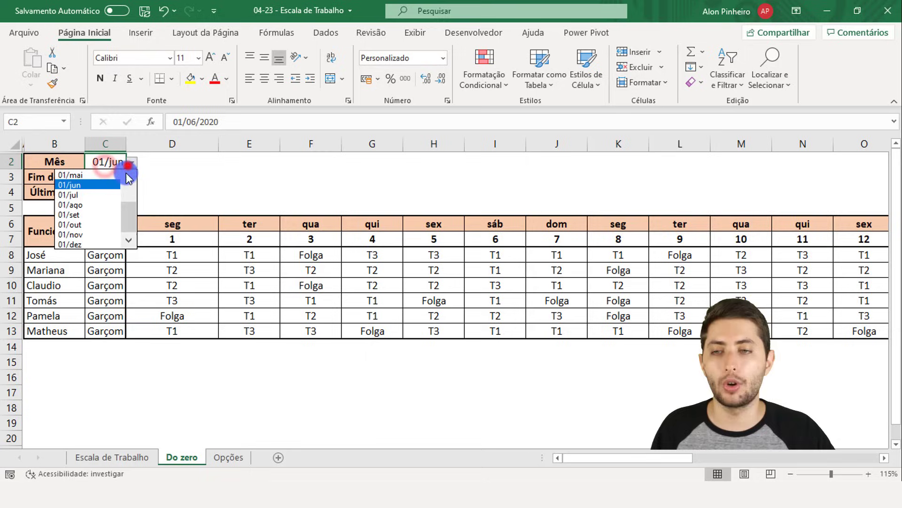
left_click(100, 233)
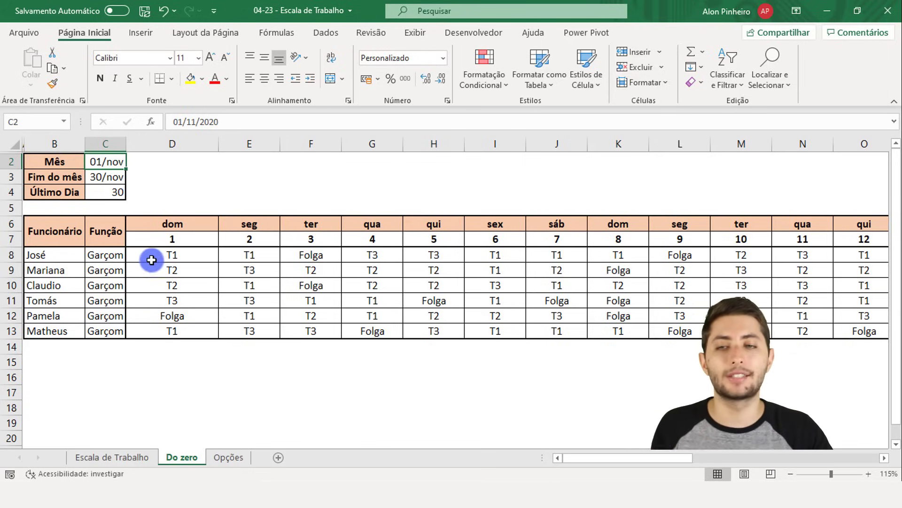
left_click_drag(157, 253, 608, 316)
left_click(619, 351)
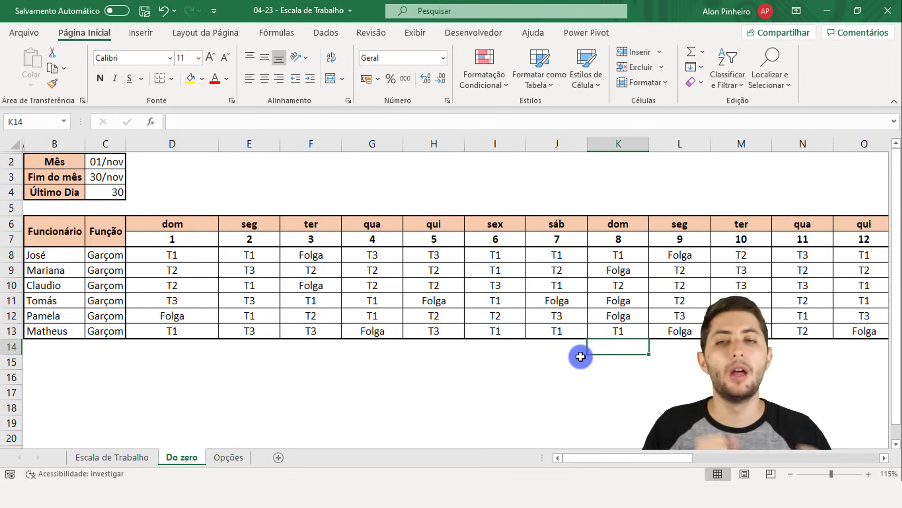
left_click(180, 252)
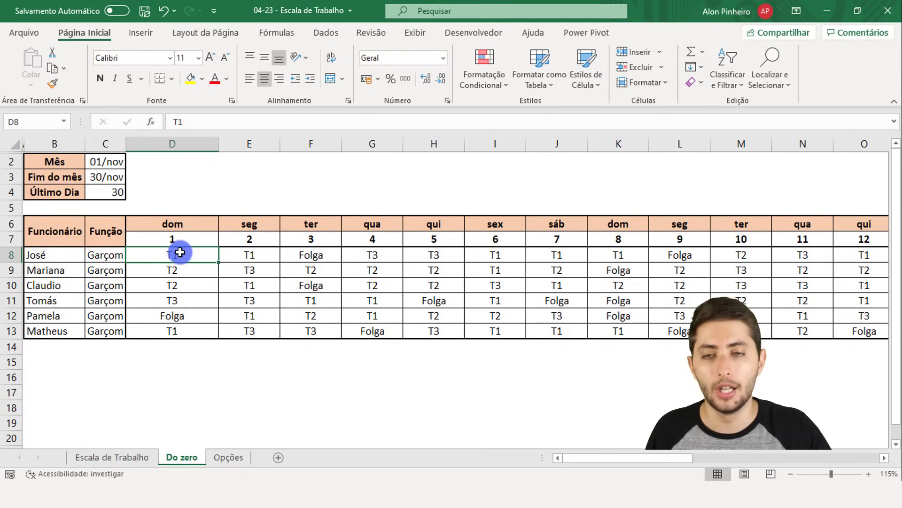
left_click(292, 255)
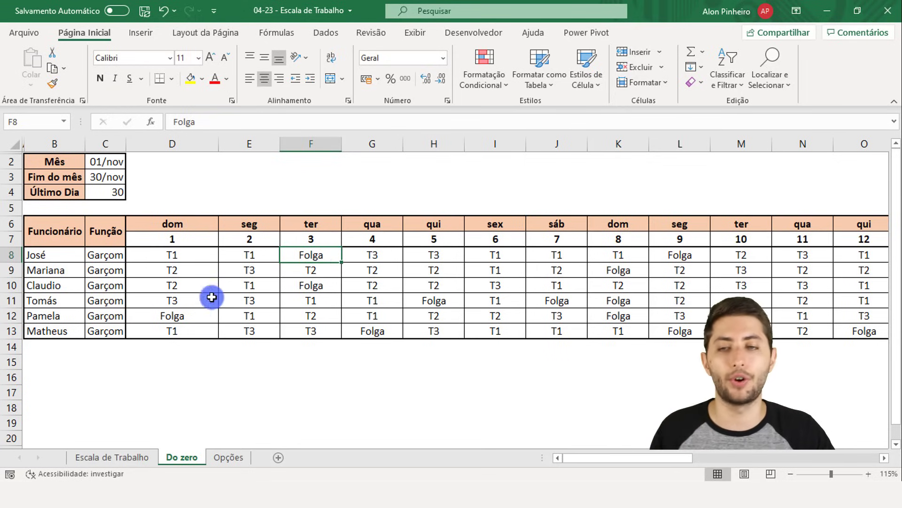
- Add a text-contains highlight rule for "Folga" to D8:AH13 with Preenchimento Verde e Texto Verde Escuro
left_click(173, 257)
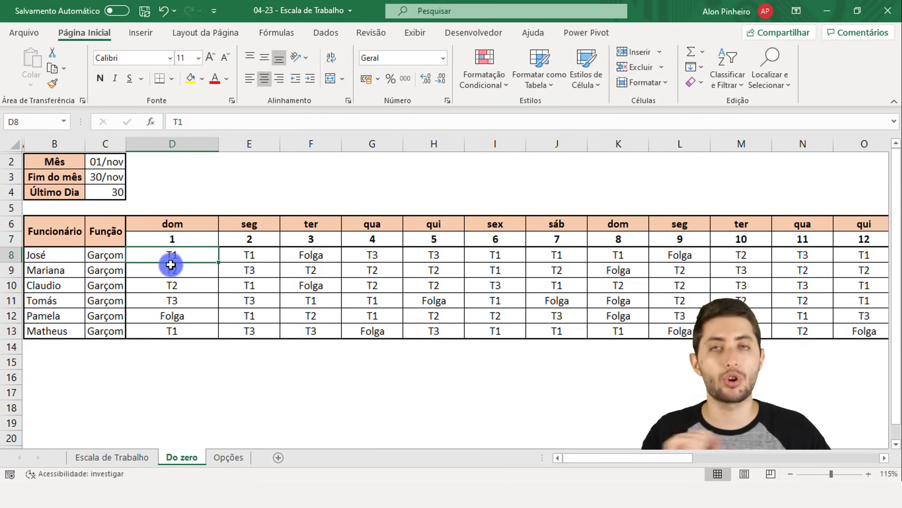
key("ctrl+shift+Right")
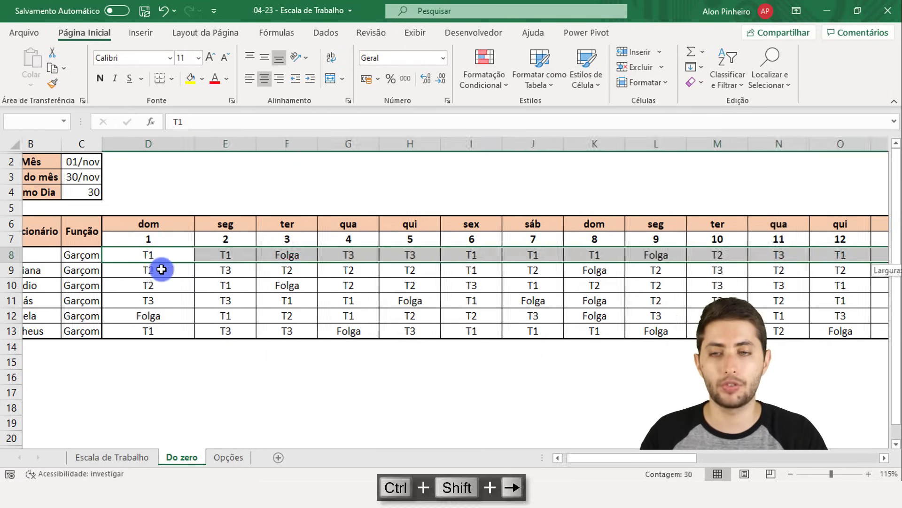
key("ctrl+shift+Down")
key("shift+Right")
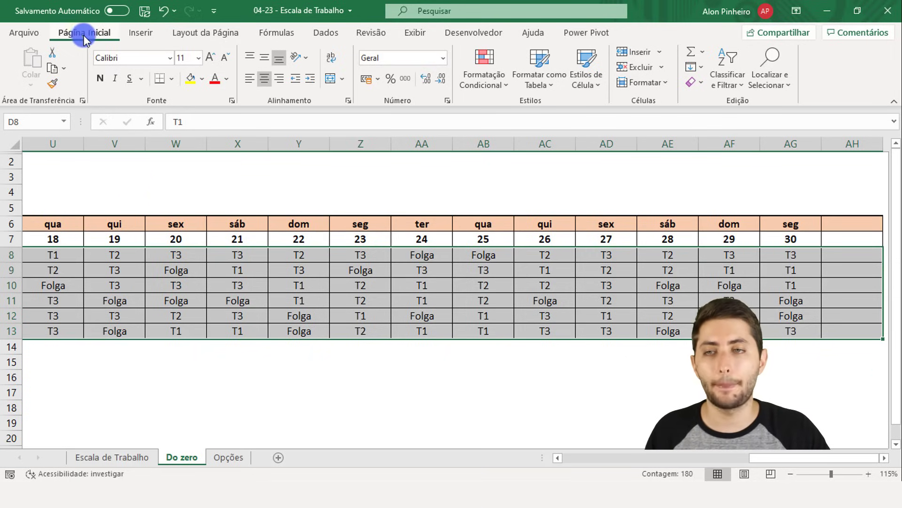
left_click(483, 74)
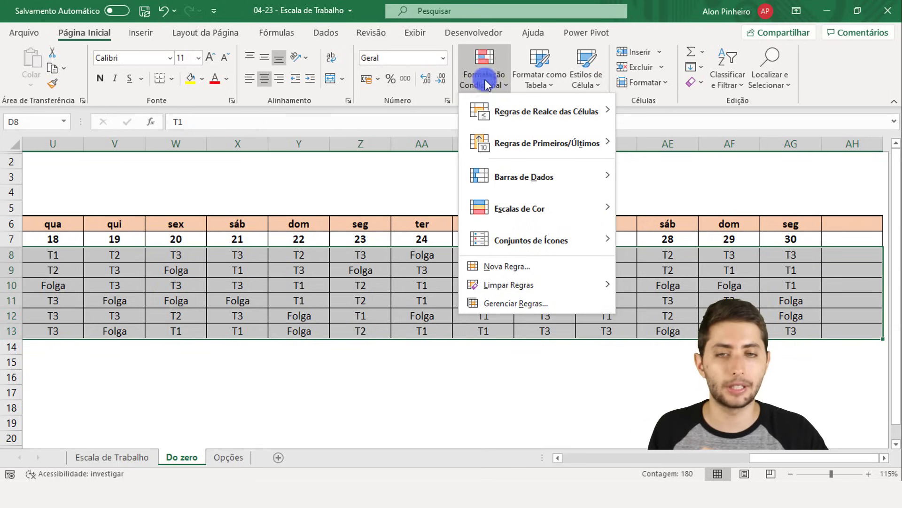
mouse_move(507, 103)
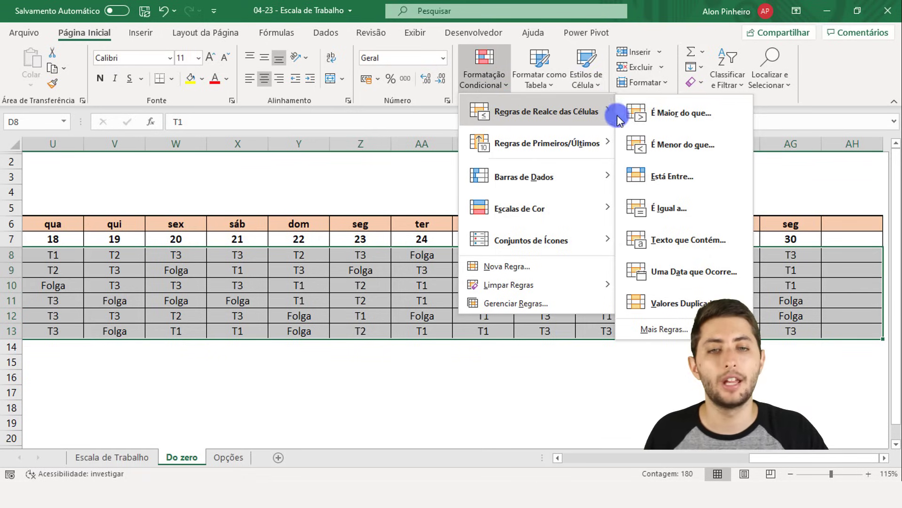
left_click(714, 235)
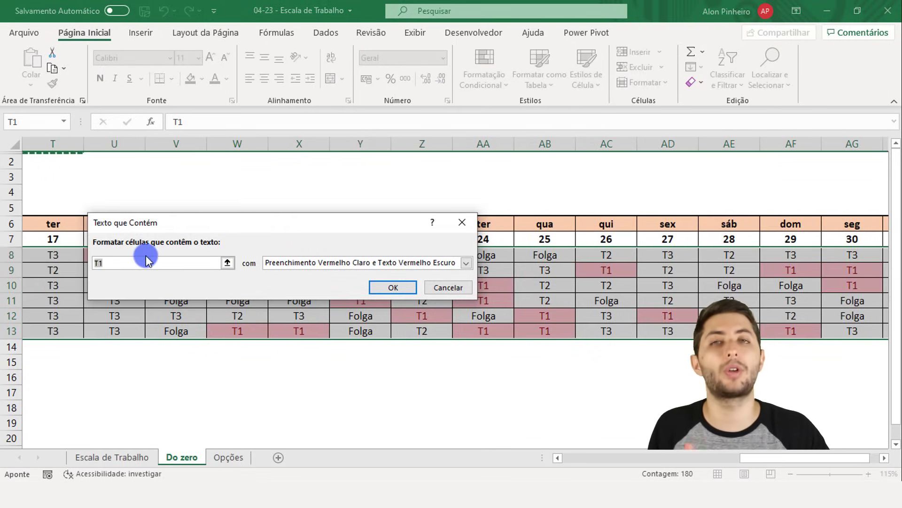
type("Folga")
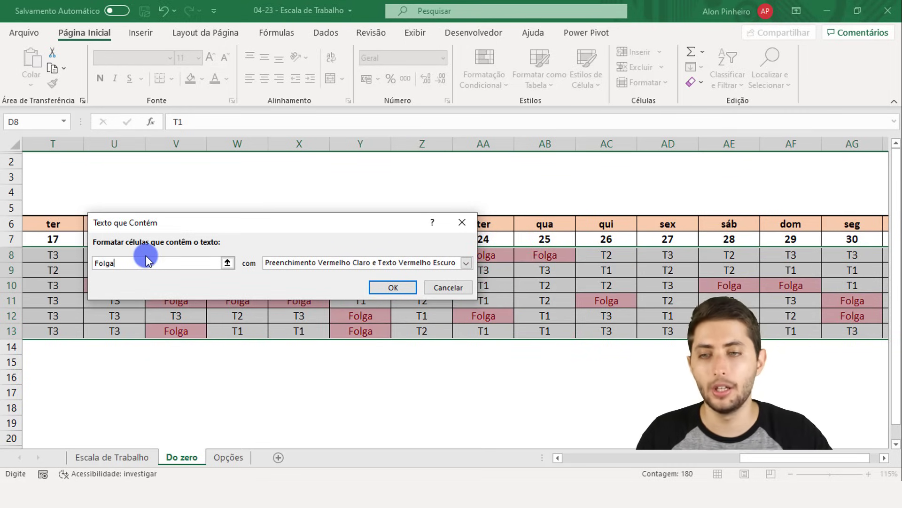
left_click(271, 264)
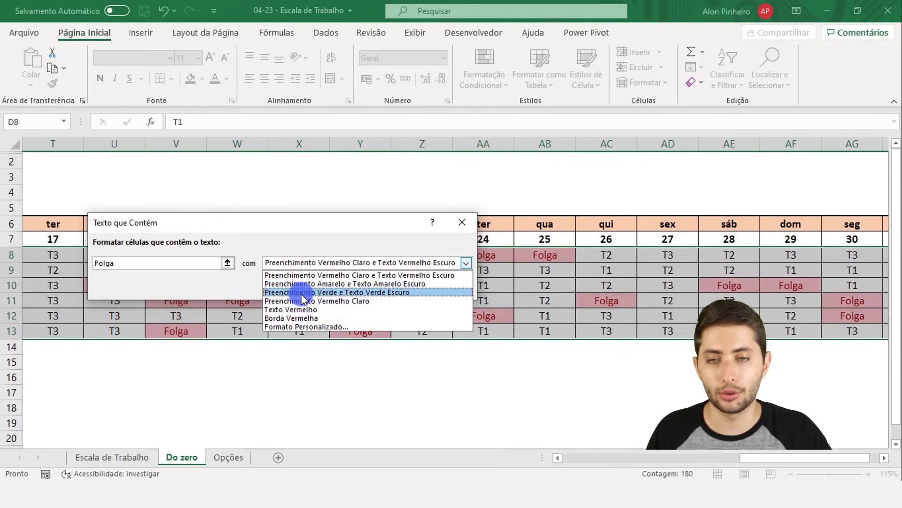
left_click(337, 291)
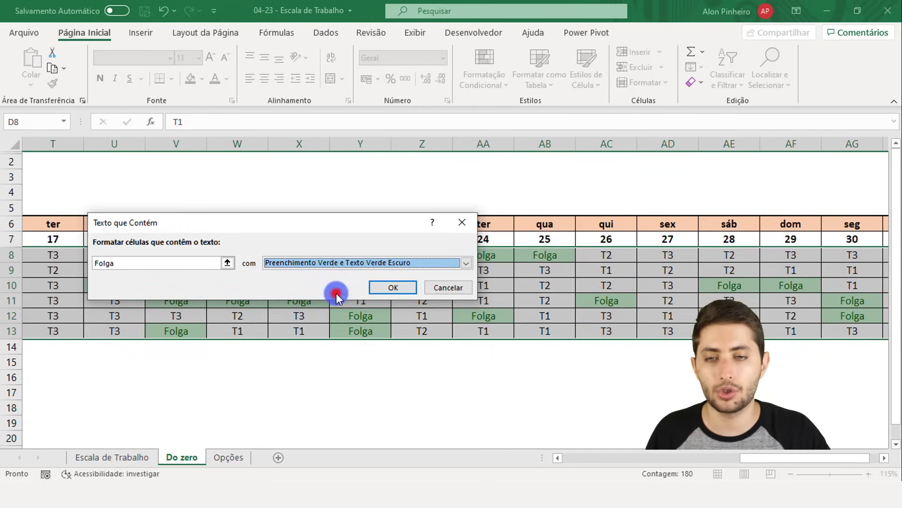
left_click(380, 287)
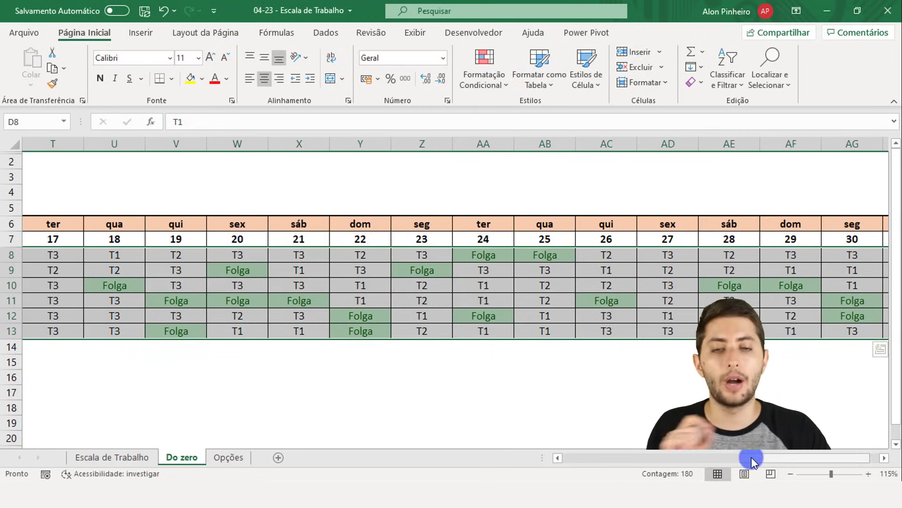
- Check the formatting of the Folga cells in the first days of the schedule
left_click_drag(749, 457, 572, 459)
left_click(361, 404)
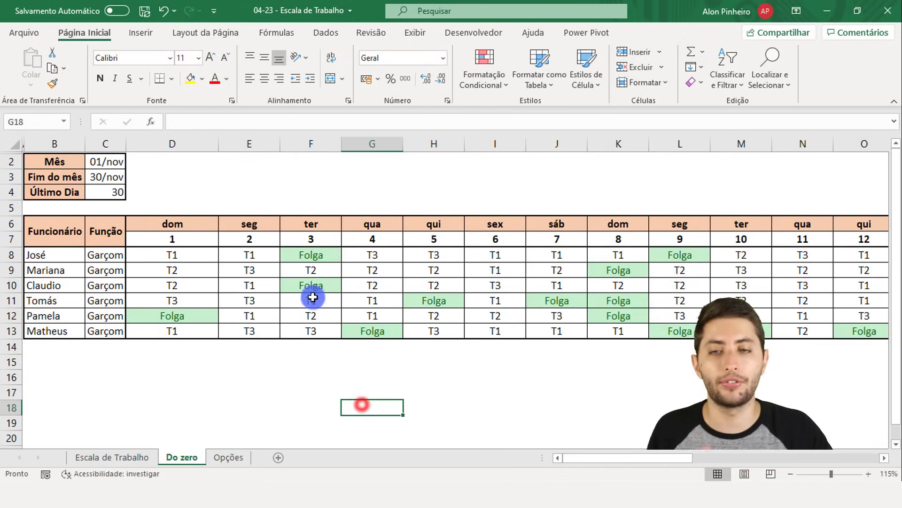
left_click(311, 288)
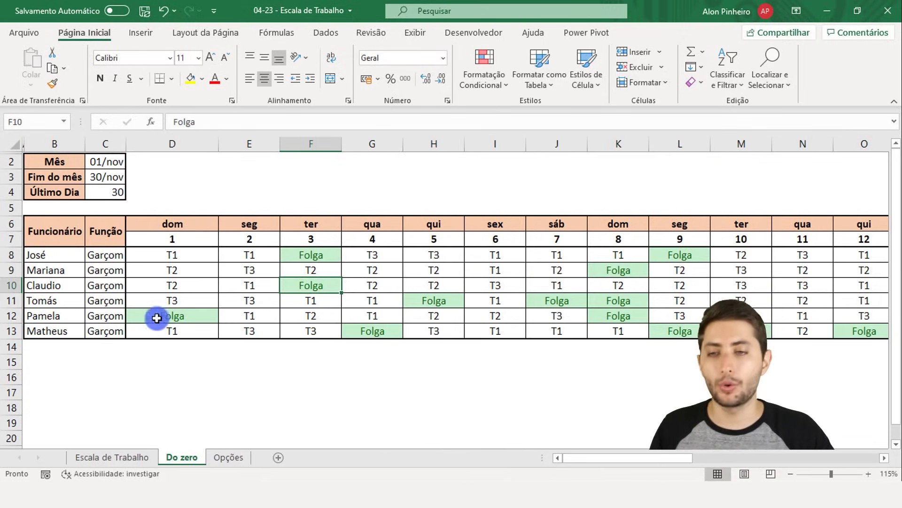
- Review how the shifts and Folga entries are distributed among the employees in the first day columns and further along the month
left_click_drag(162, 254, 174, 338)
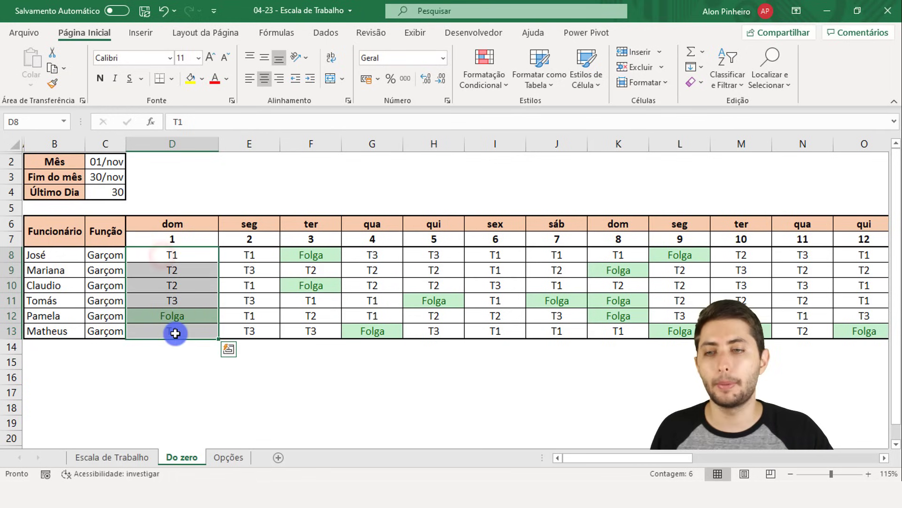
left_click(325, 266)
left_click_drag(321, 256, 312, 316)
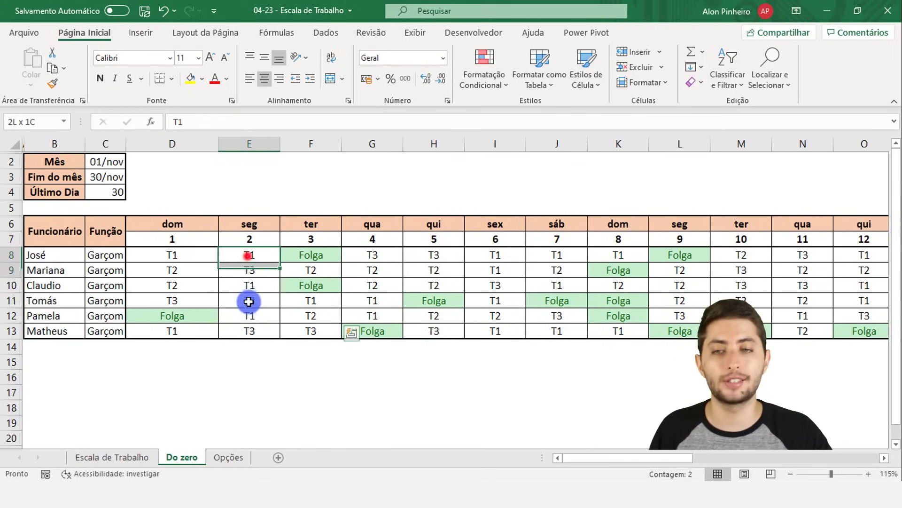
left_click_drag(245, 255, 244, 328)
left_click_drag(593, 459, 656, 457)
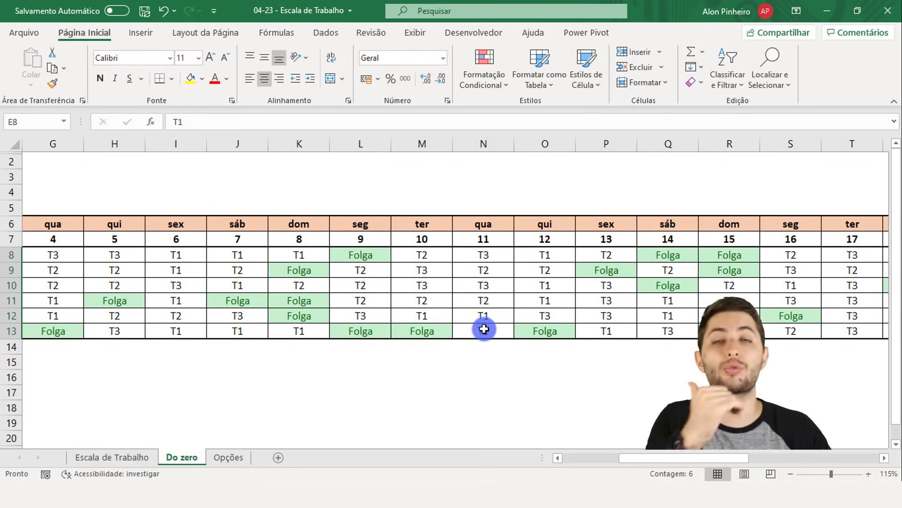
left_click_drag(665, 463, 585, 459)
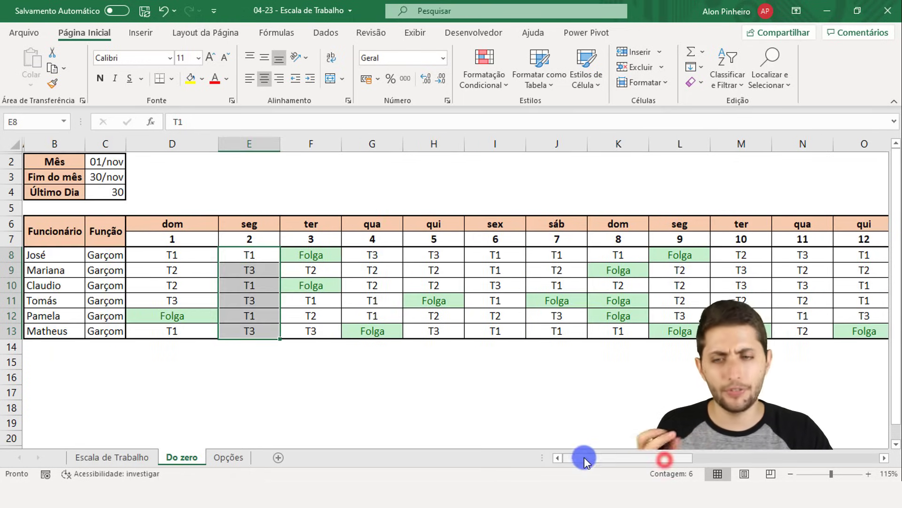
- Change the day 3 entry in F10 to T1 and the day 2 entry in E9 to Folga
left_click(316, 297)
left_click(315, 287)
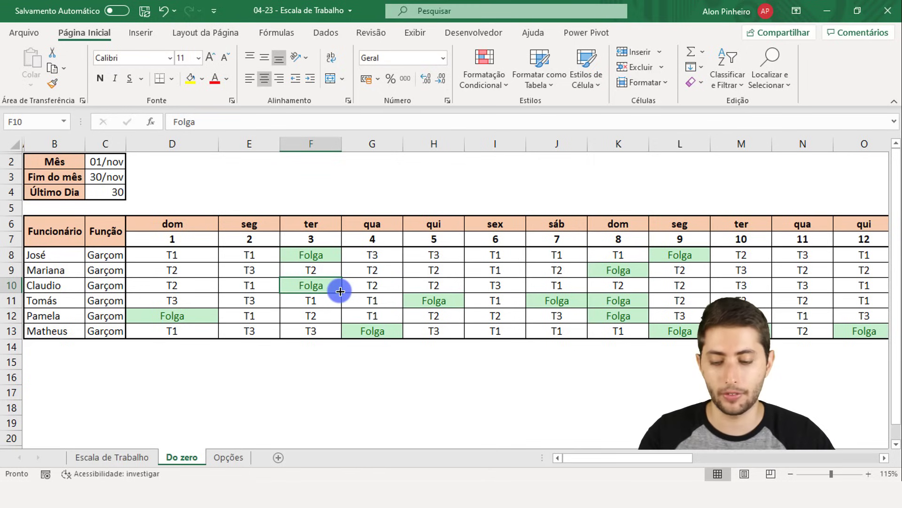
type("T1")
key("Return")
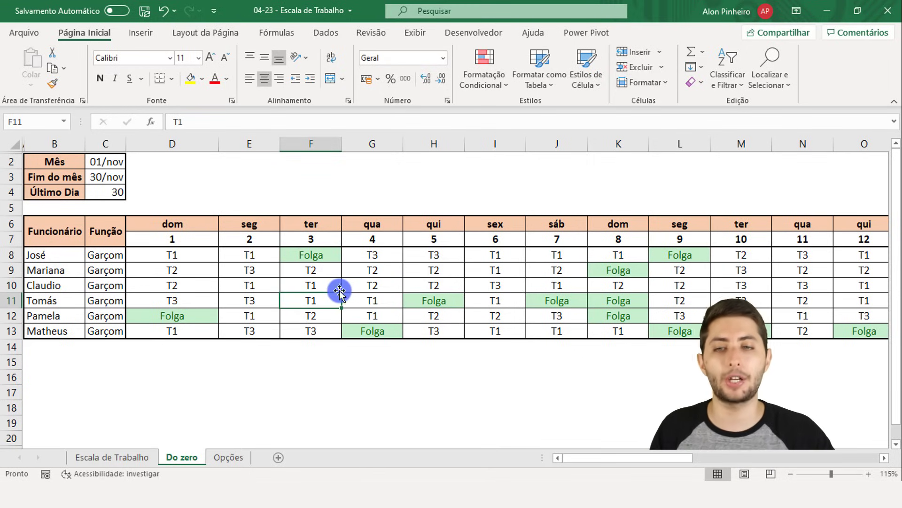
left_click(248, 271)
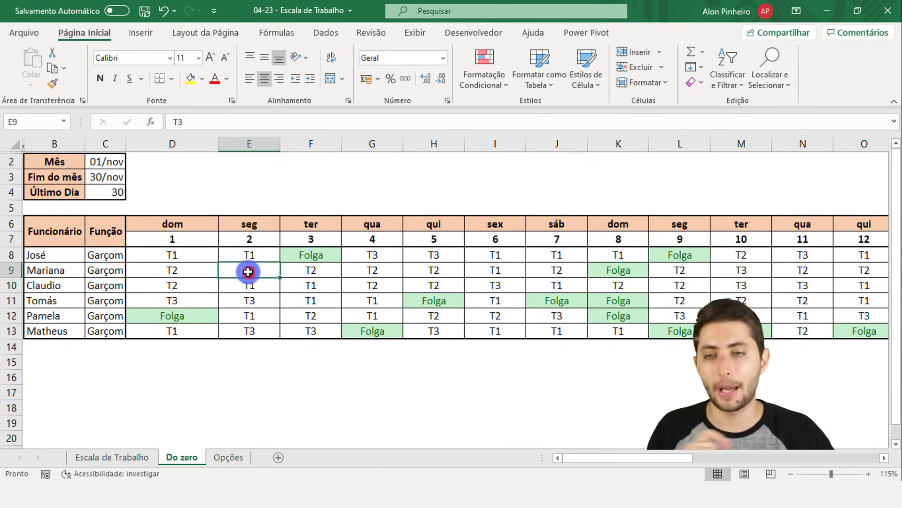
type("Folga")
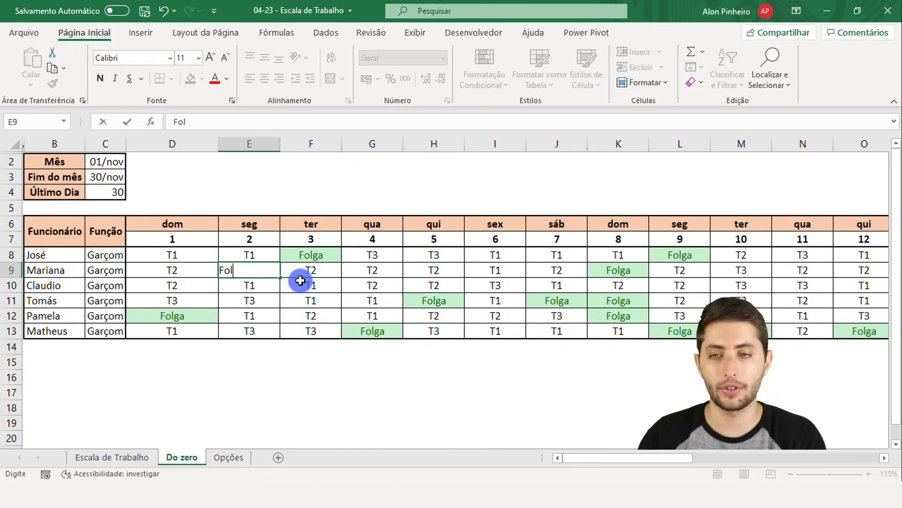
key("Return")
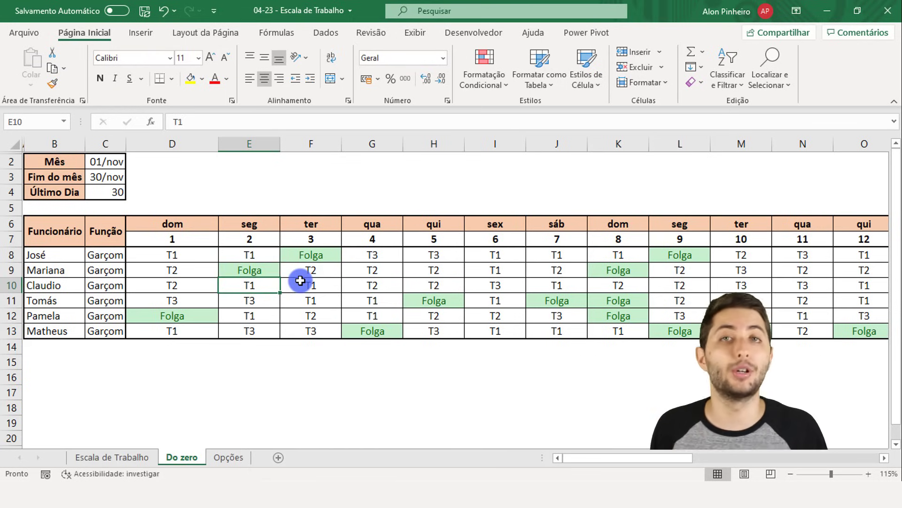